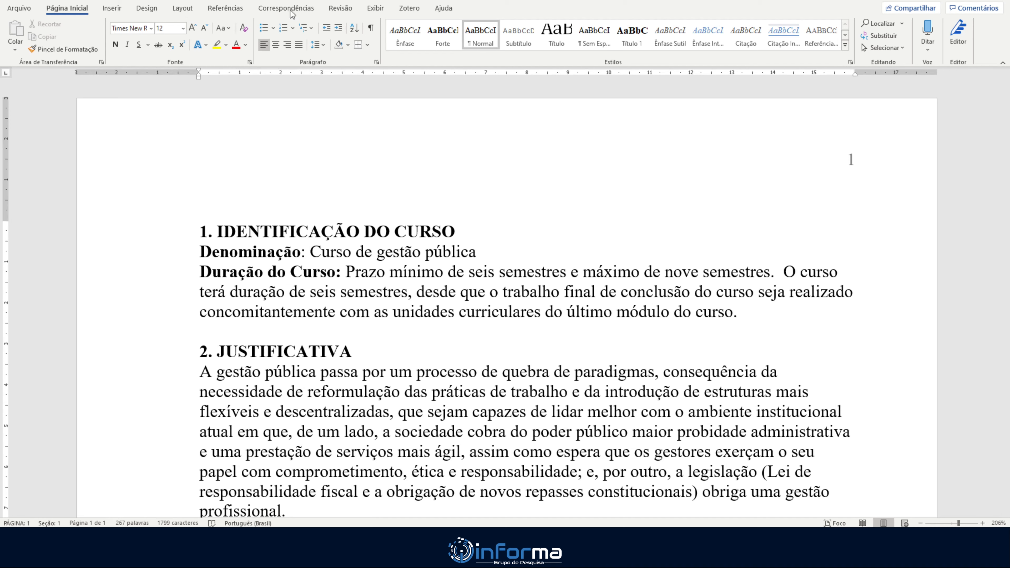
Step: Set the page to portrait A4 with margins of 3 cm top and left and 2 cm bottom and right for the whole document
click(182, 8)
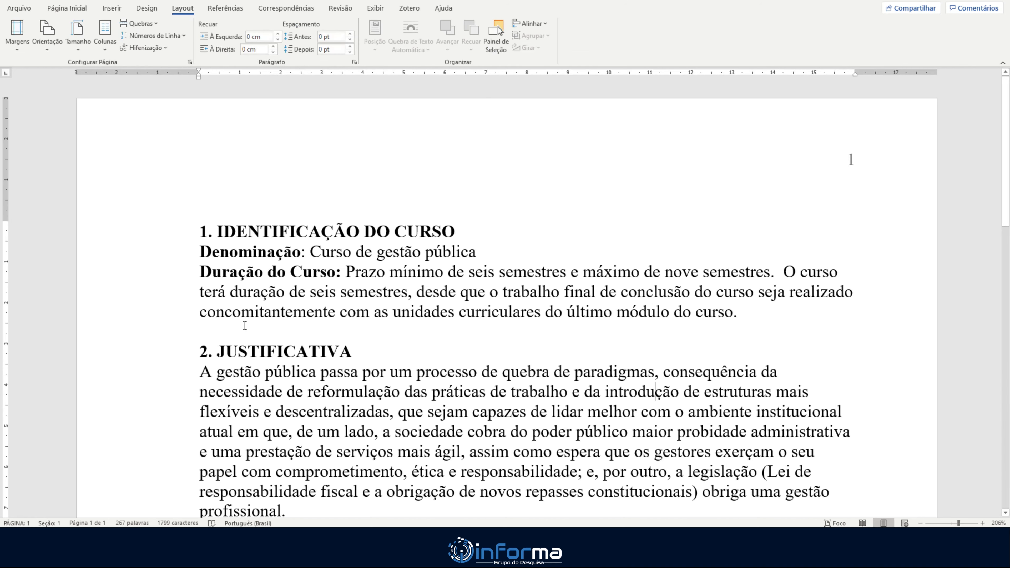
click(13, 35)
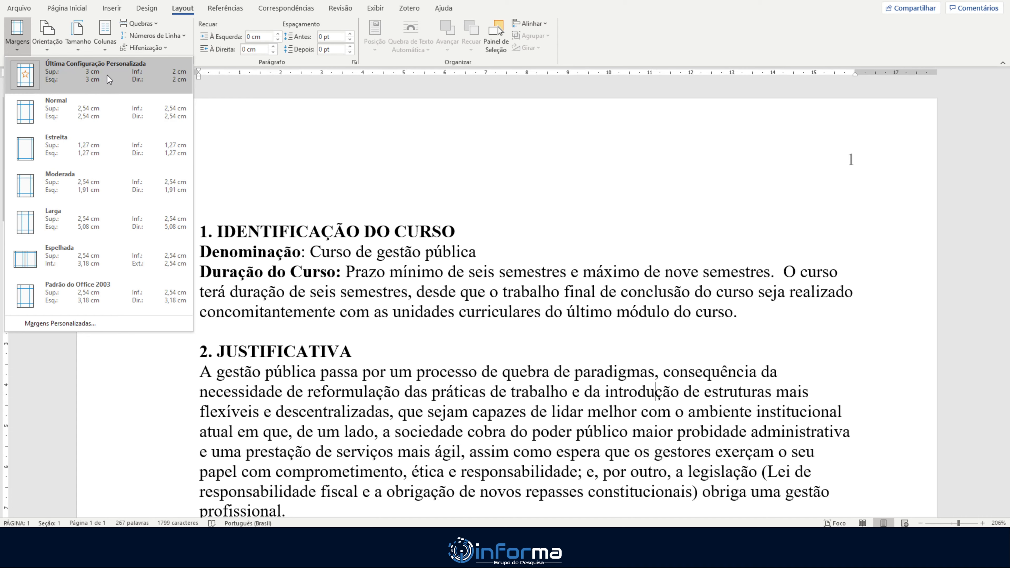
click(126, 324)
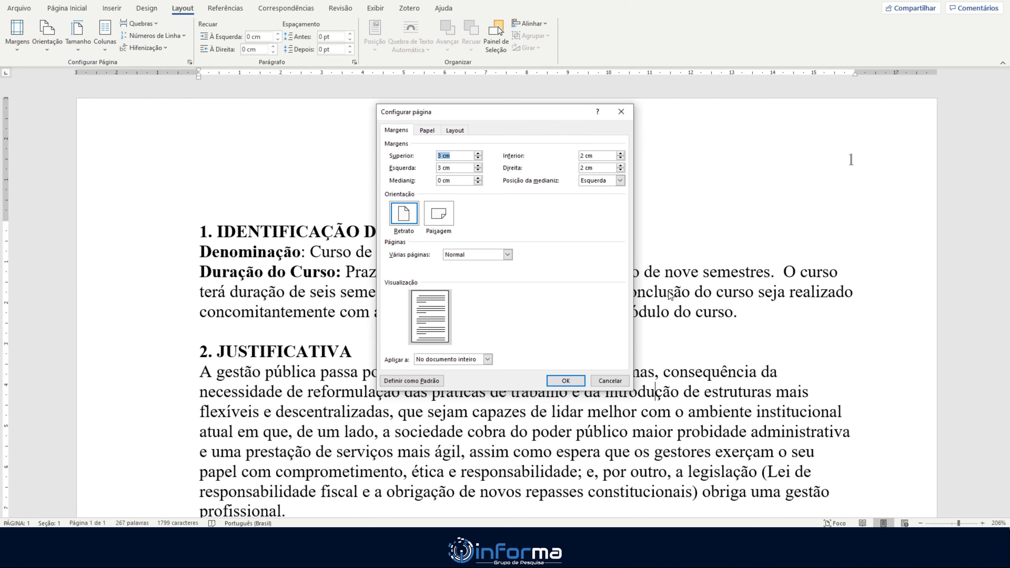
click(411, 211)
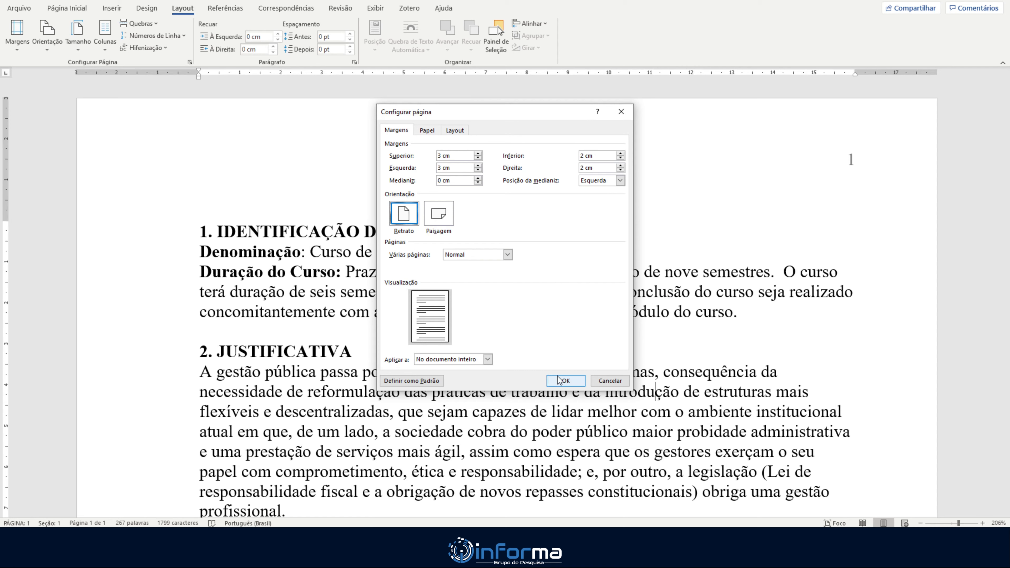
click(411, 381)
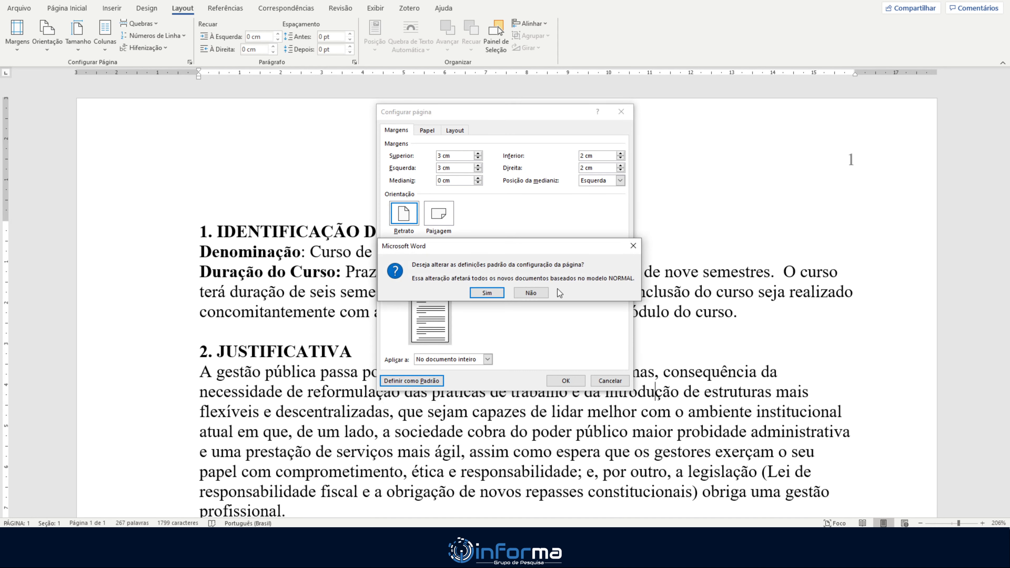
click(634, 245)
click(557, 381)
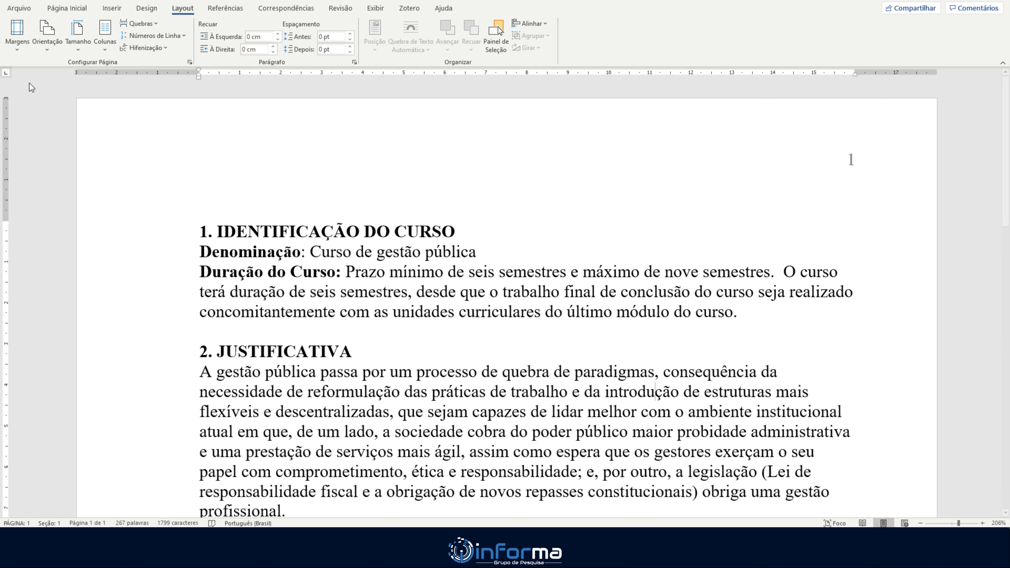
click(76, 42)
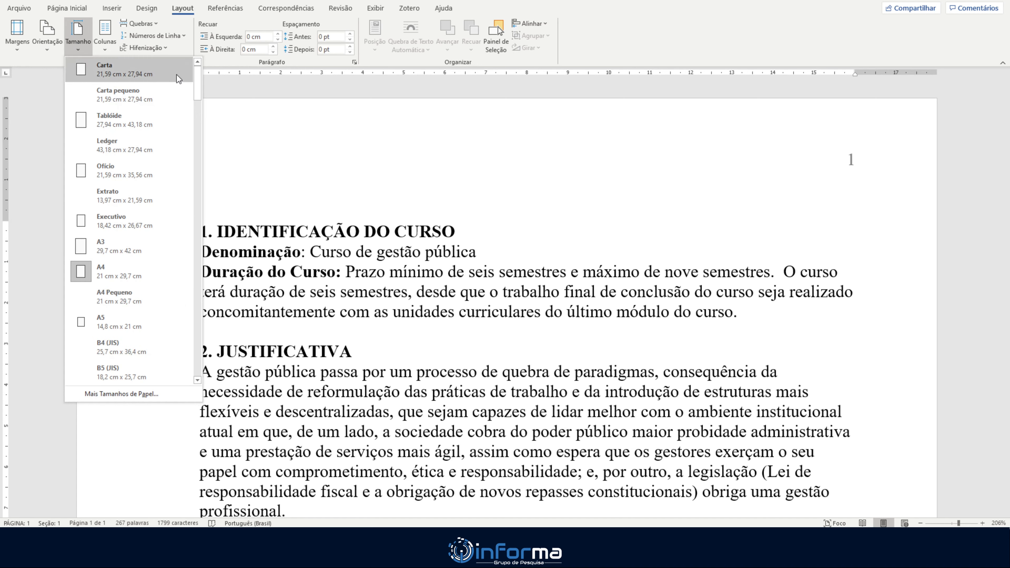
click(124, 273)
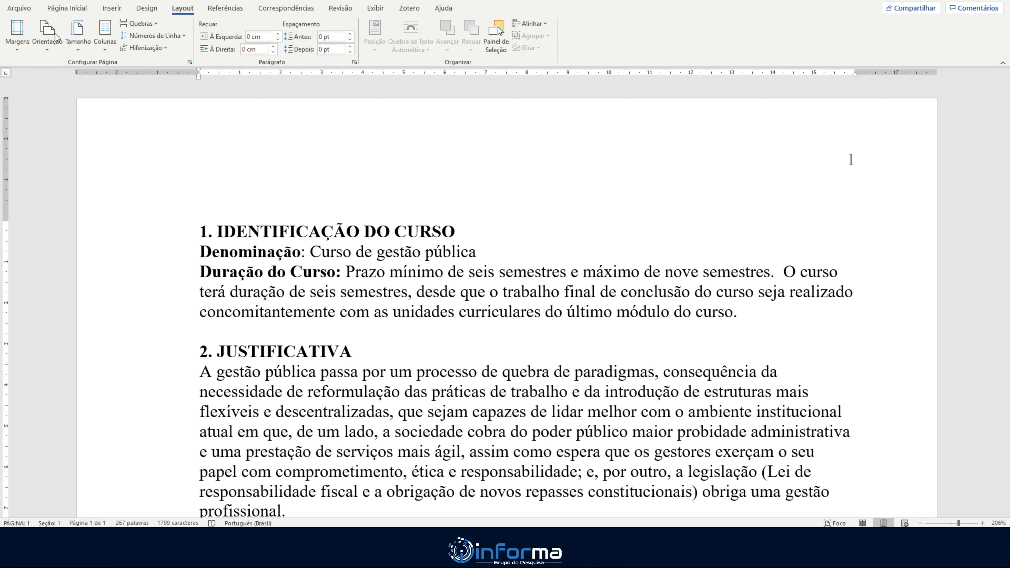
Step: Make Times New Roman, Regular, 12 pt the default font for this document only
click(67, 9)
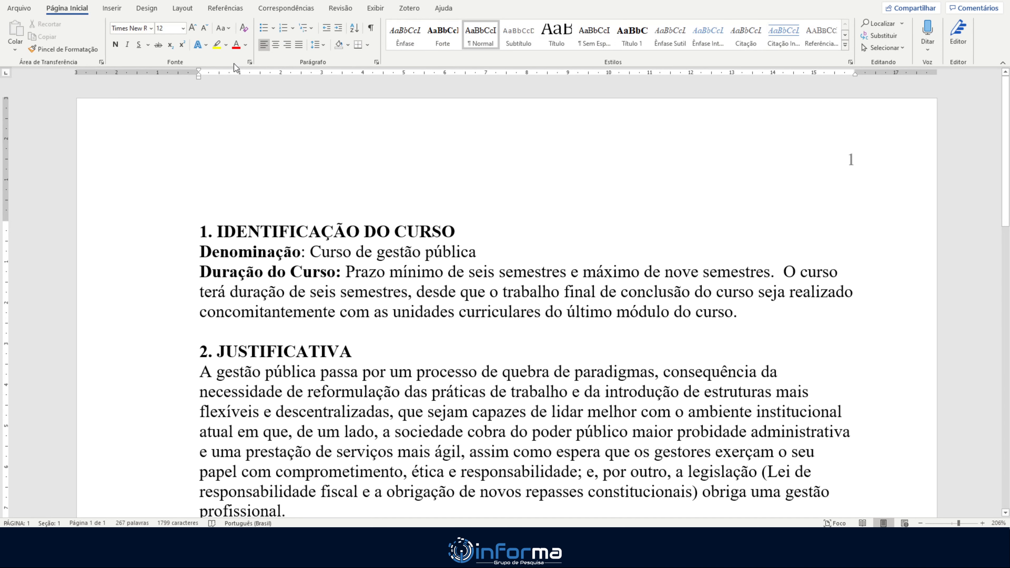
click(250, 62)
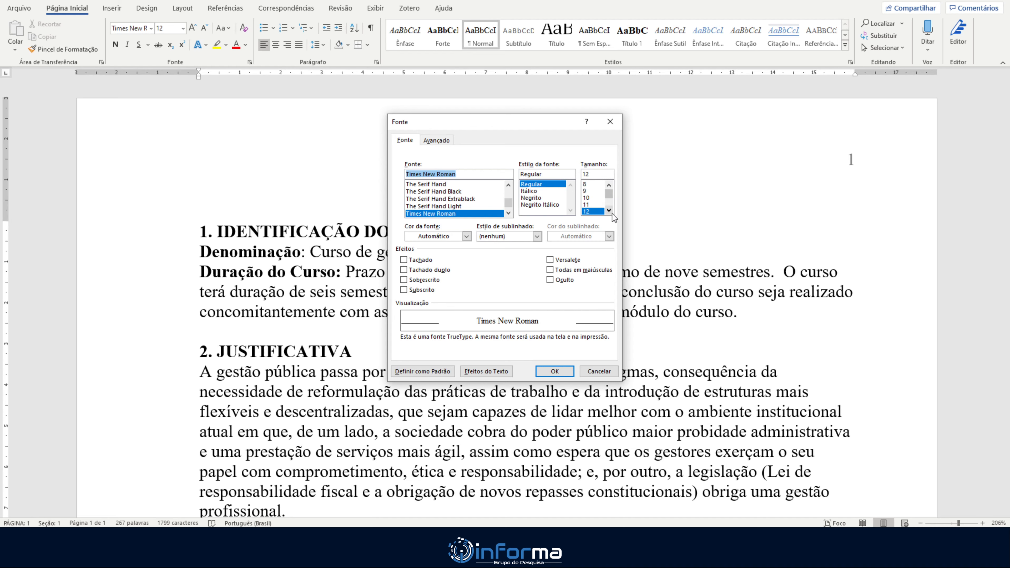
click(437, 375)
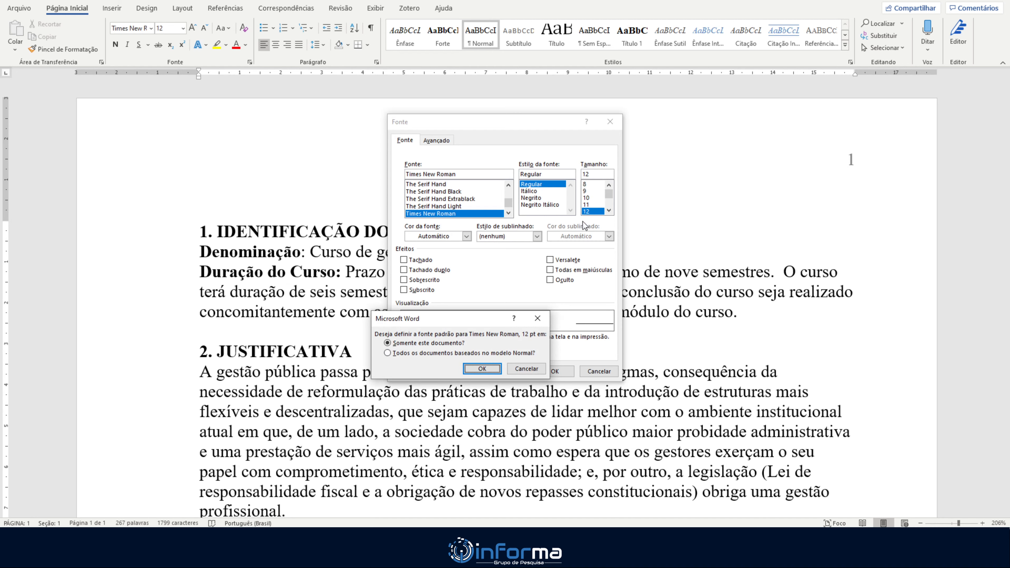
click(480, 353)
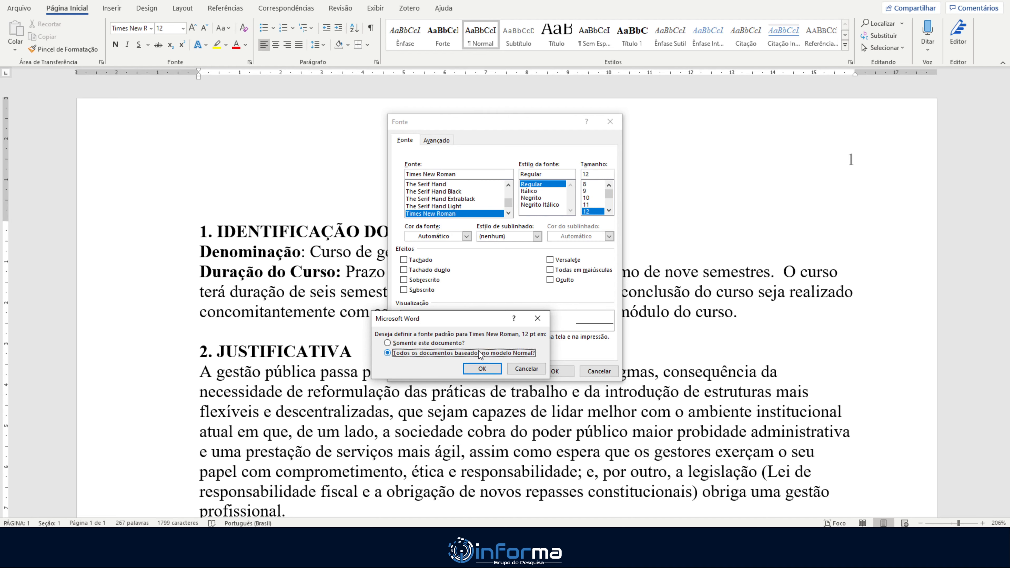
click(451, 343)
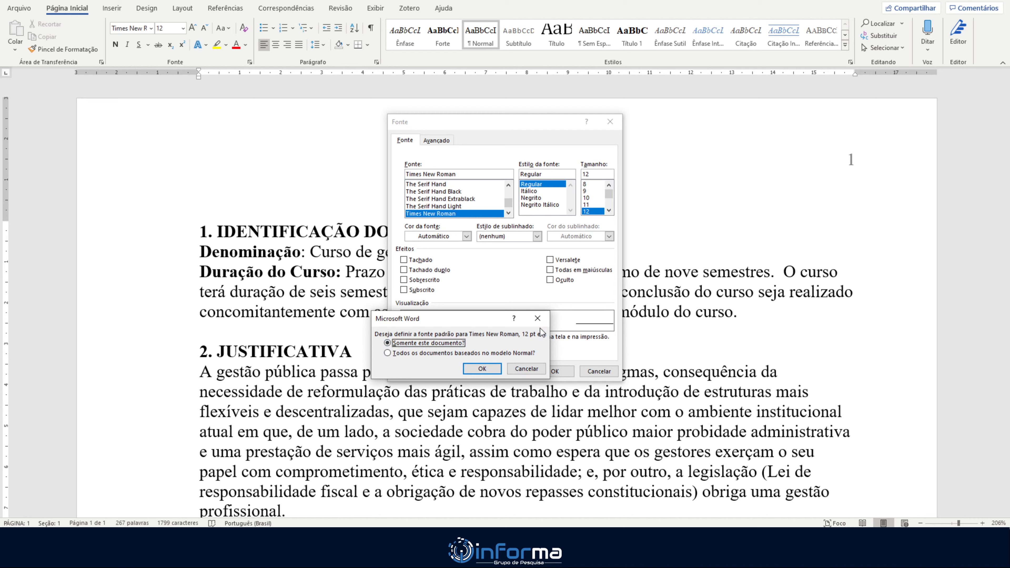
click(484, 371)
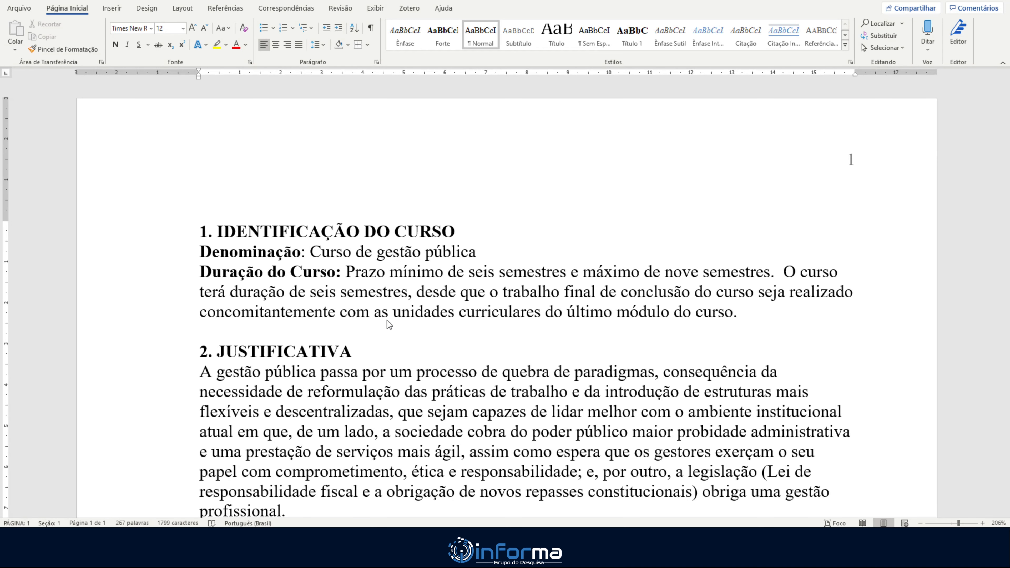
Step: Make single line spacing with no special indent the default paragraph format for this document only
click(375, 63)
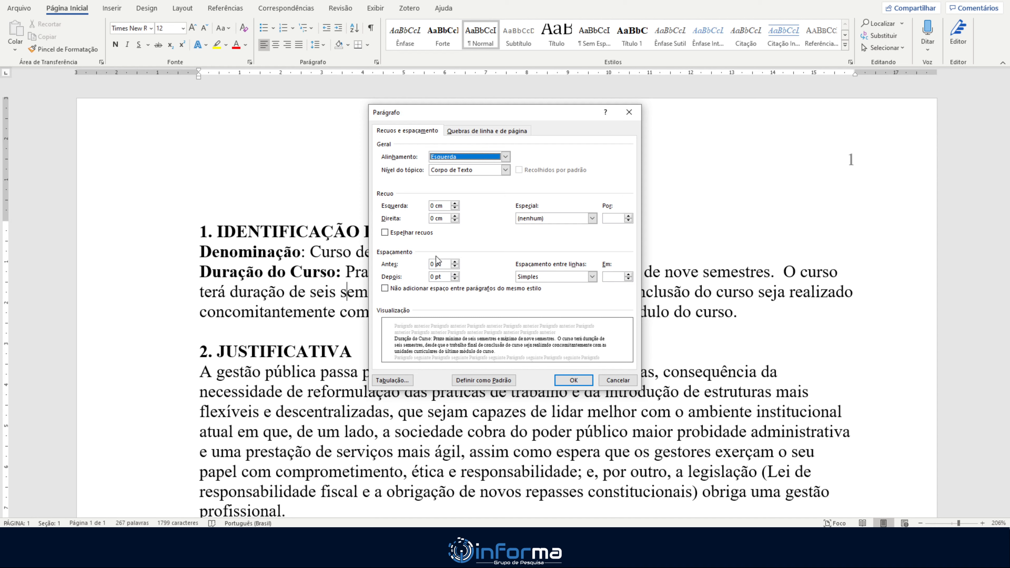
click(559, 276)
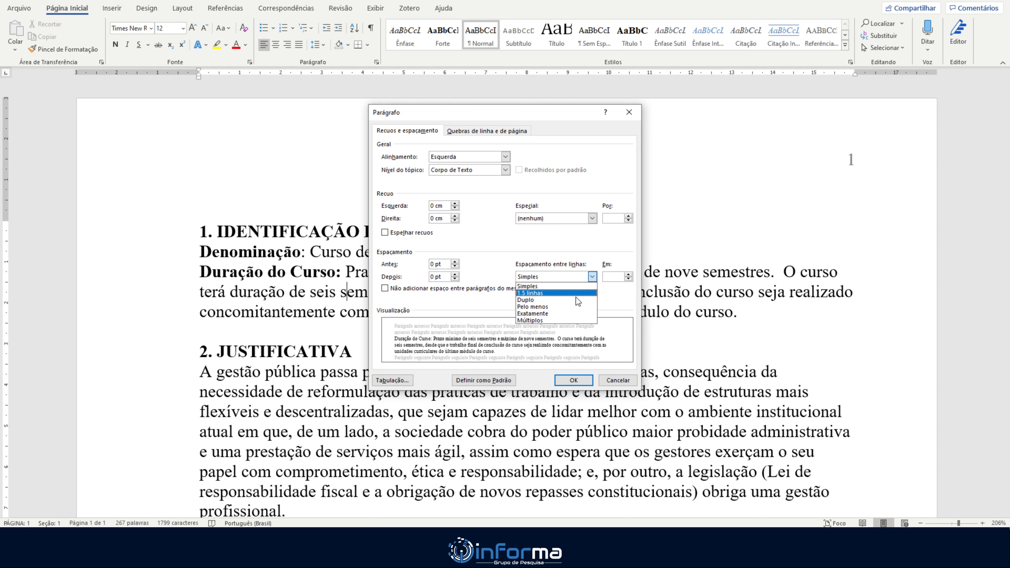
click(571, 284)
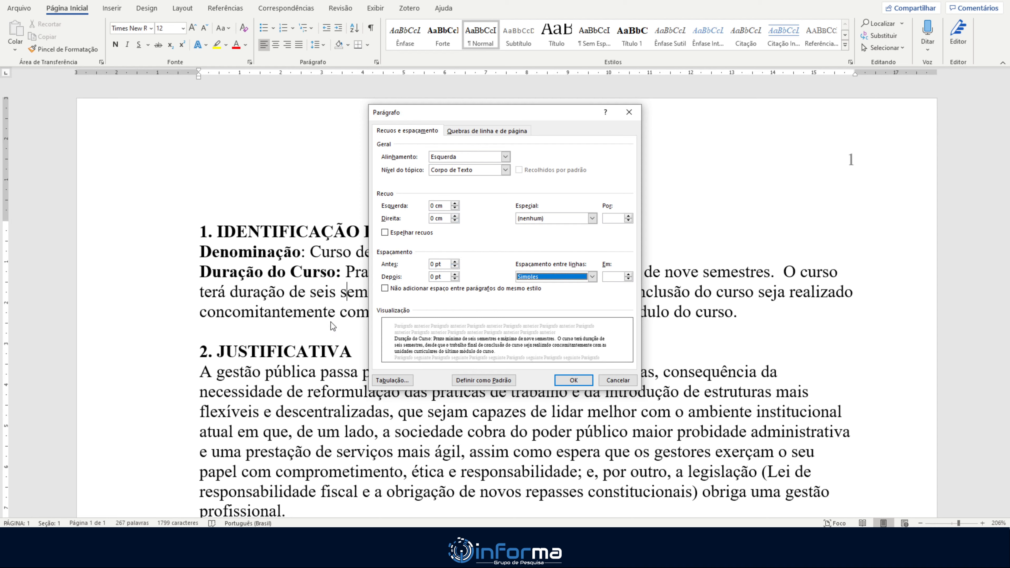
click(592, 218)
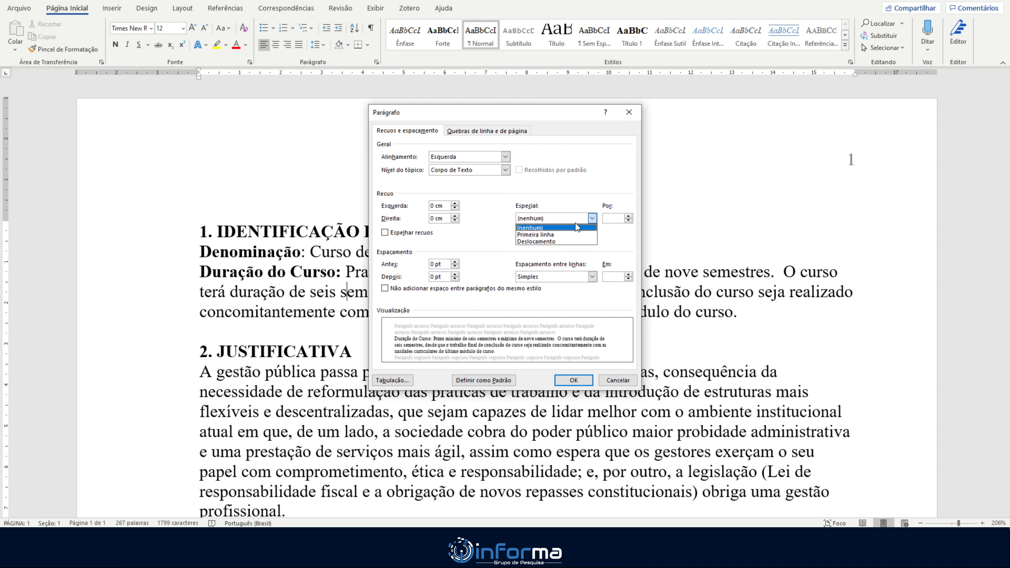
click(530, 227)
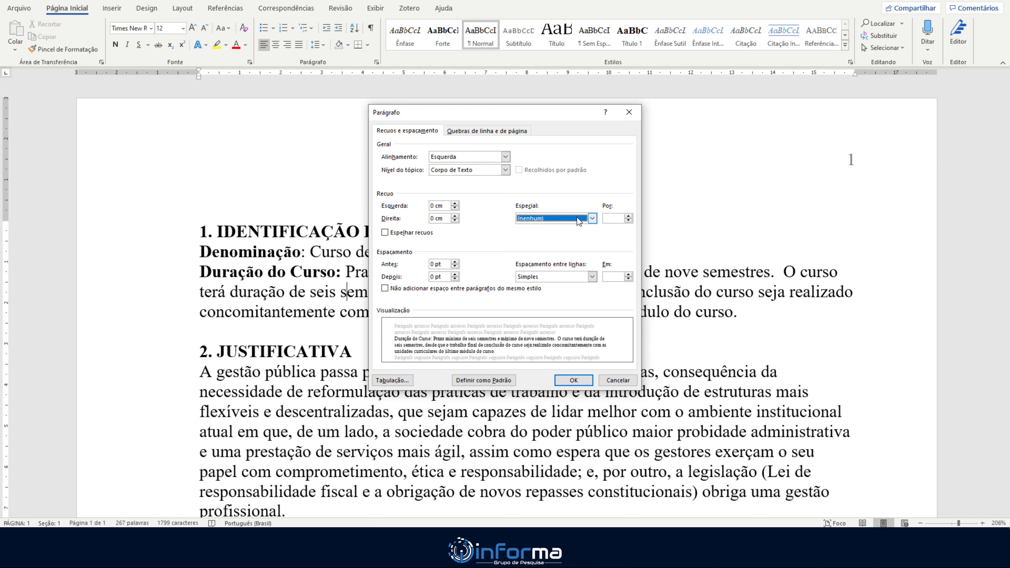
click(477, 381)
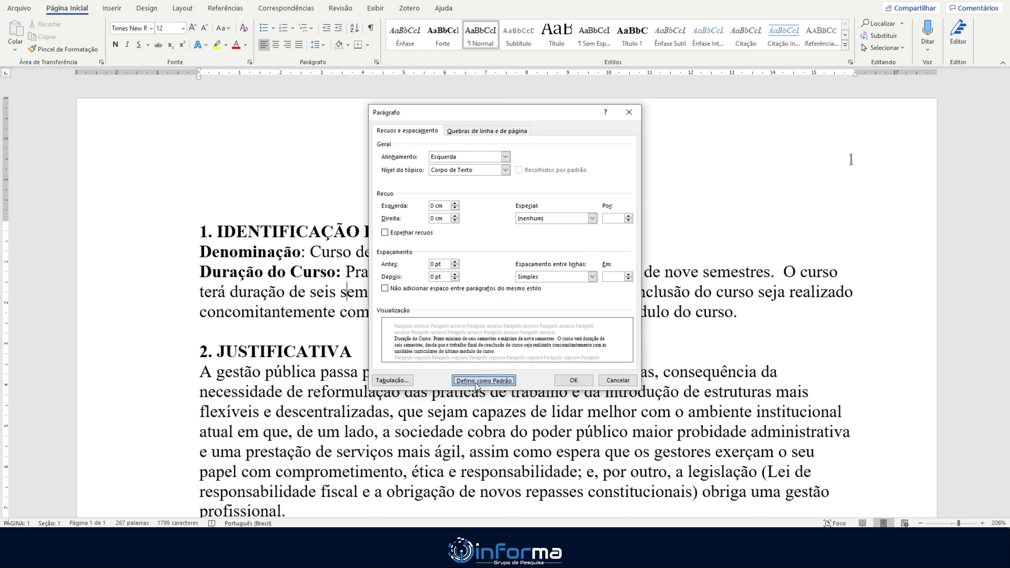
click(412, 345)
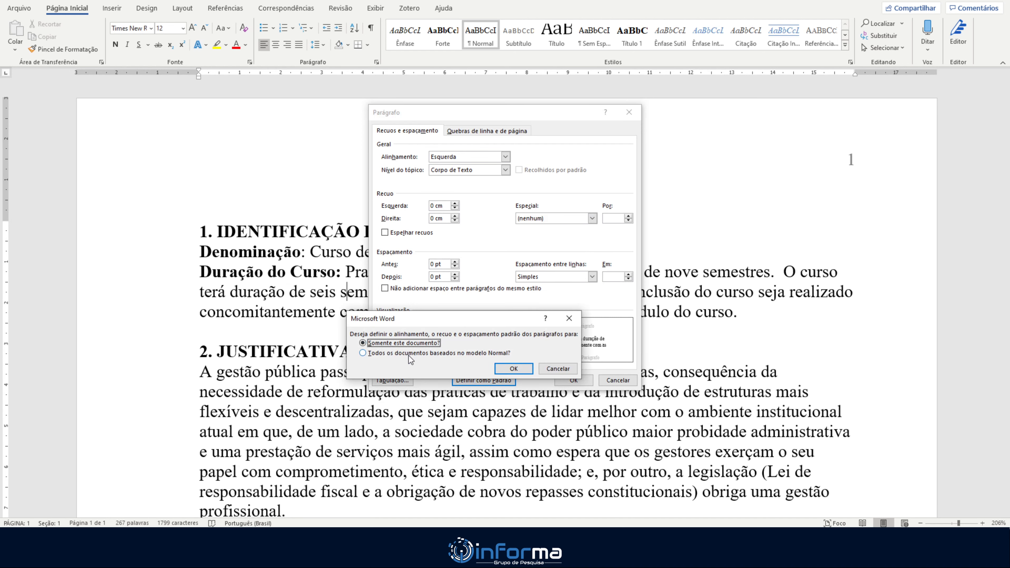
click(526, 370)
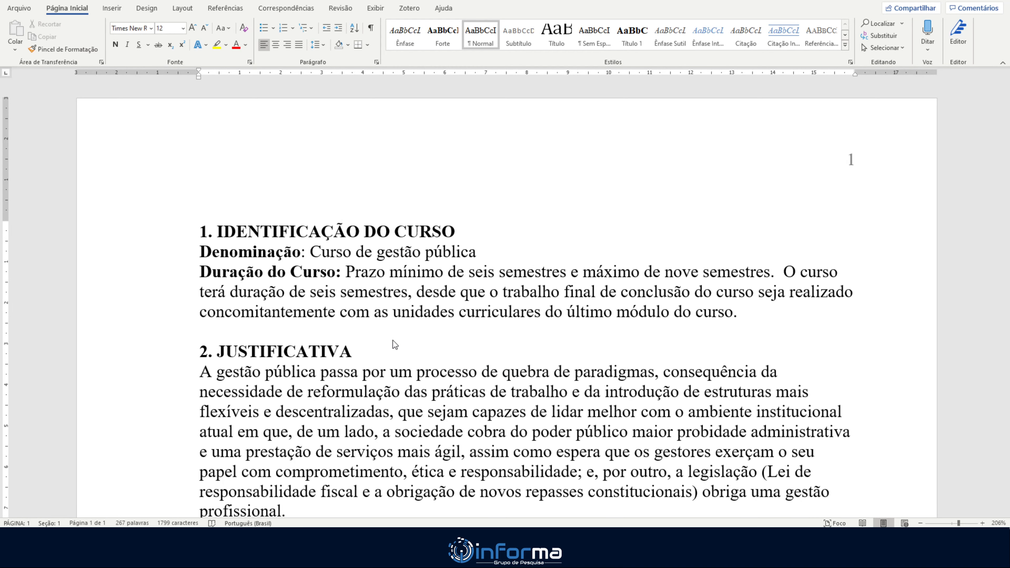
Step: Assign outline level "Nível 1" to the heading "1. IDENTIFICAÇÃO DO CURSO"
scroll(393, 341, down, 1)
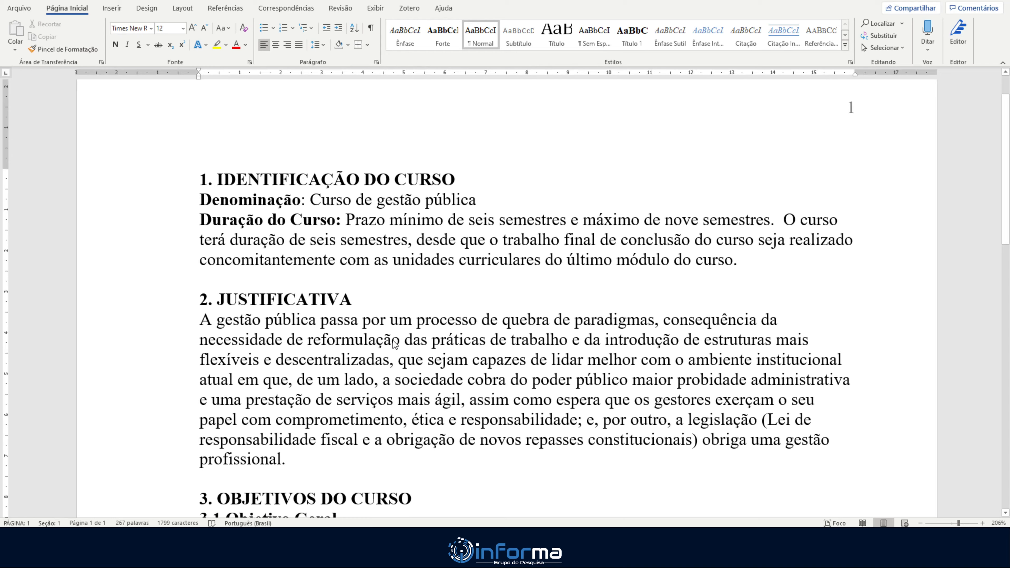
scroll(392, 340, down, 6)
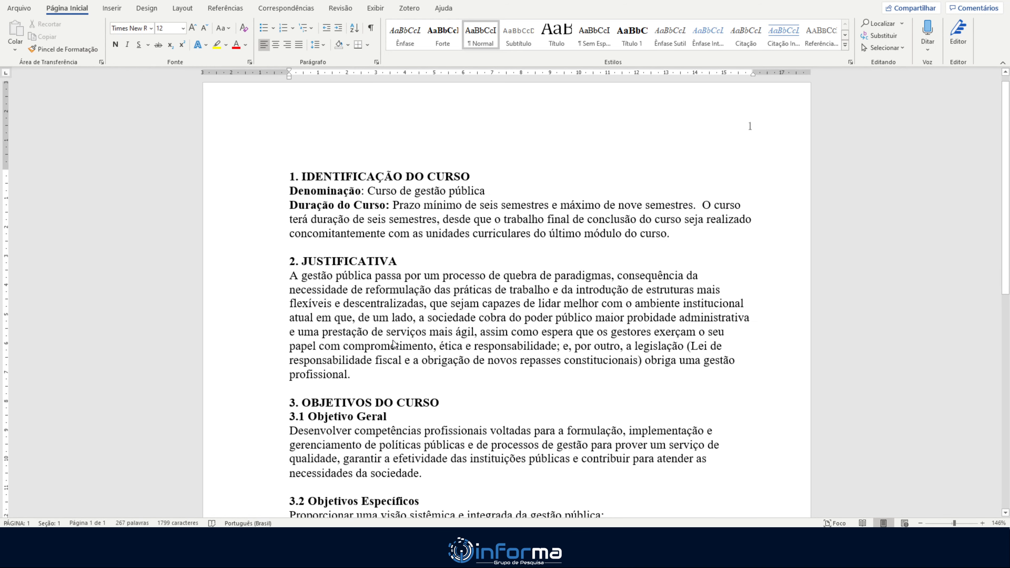
scroll(393, 340, down, 4)
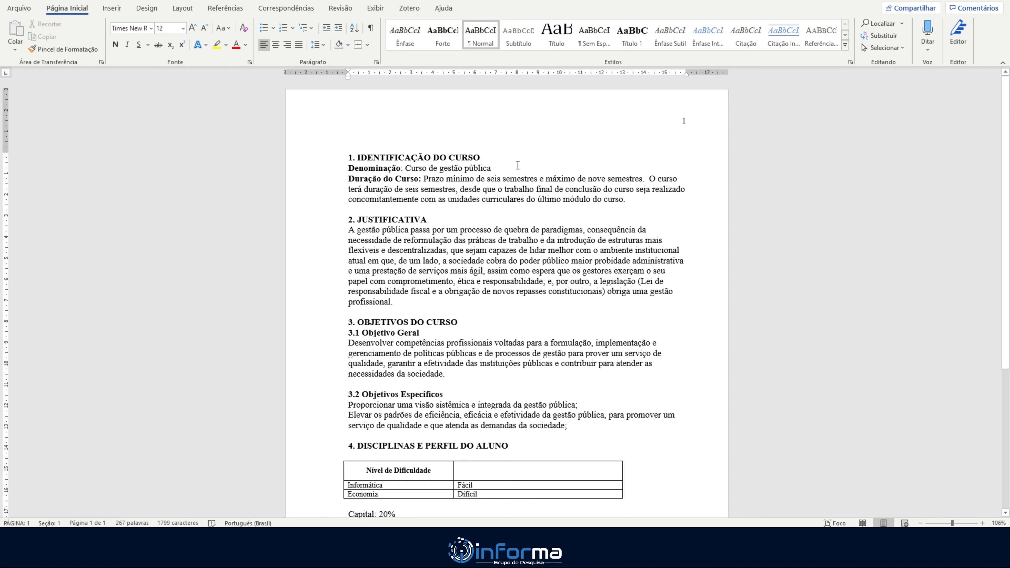
drag(481, 157, 331, 157)
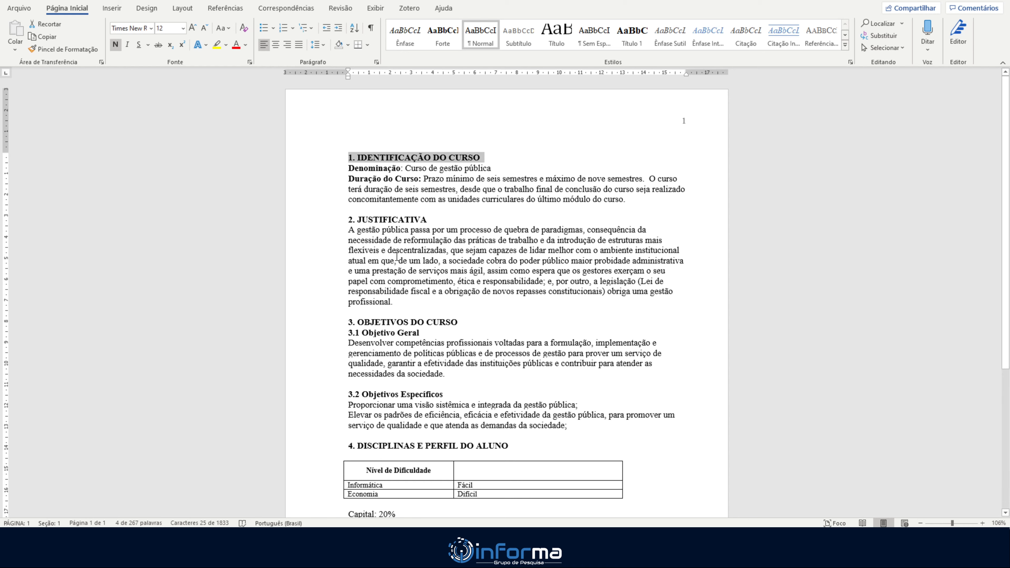
click(498, 159)
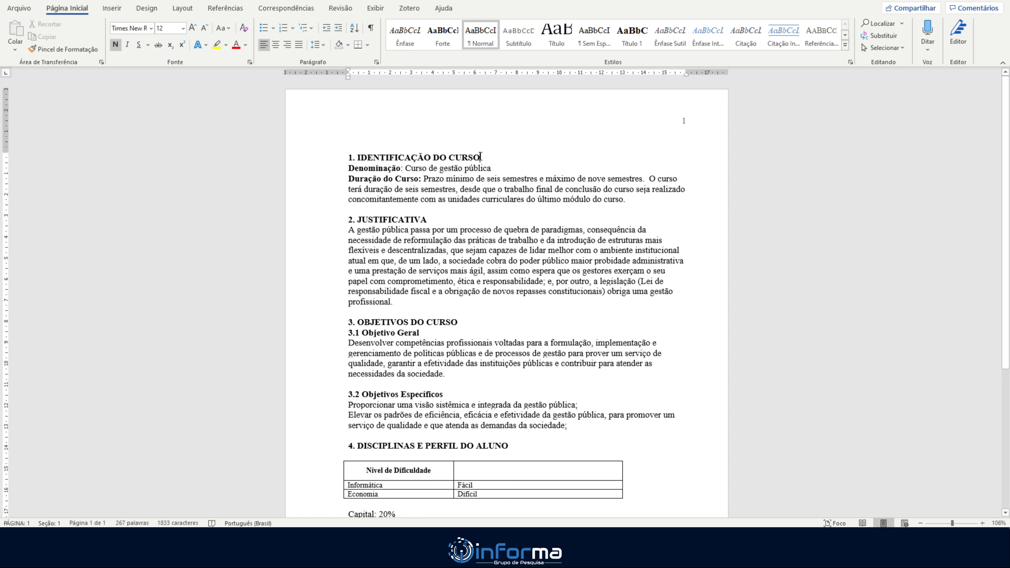
drag(492, 158, 346, 158)
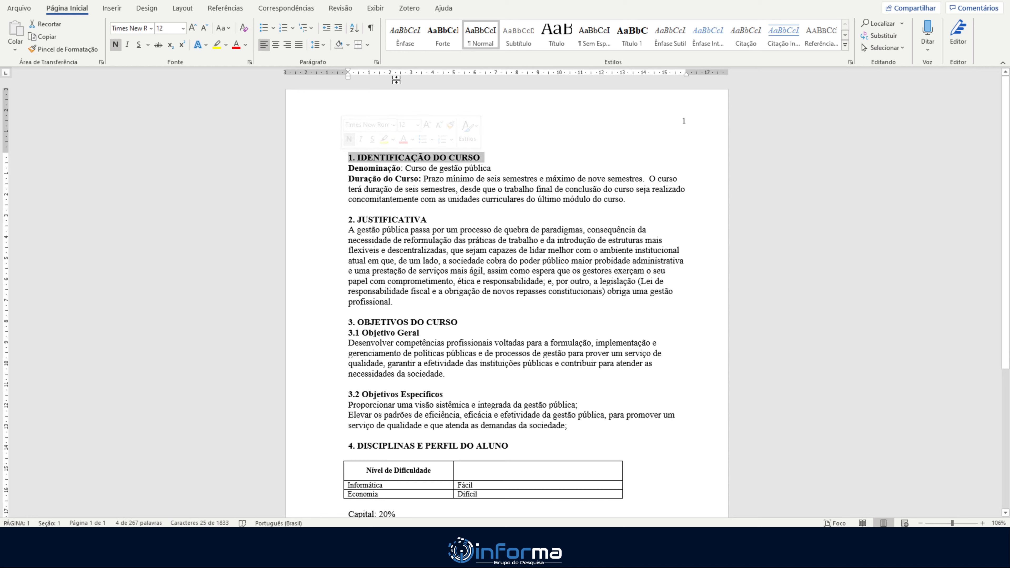
click(376, 63)
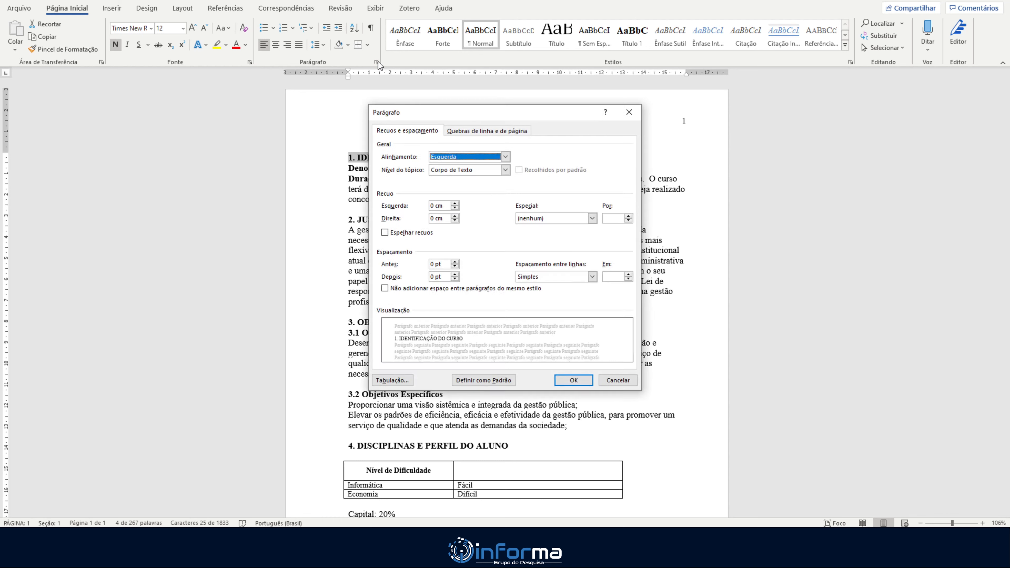
click(505, 169)
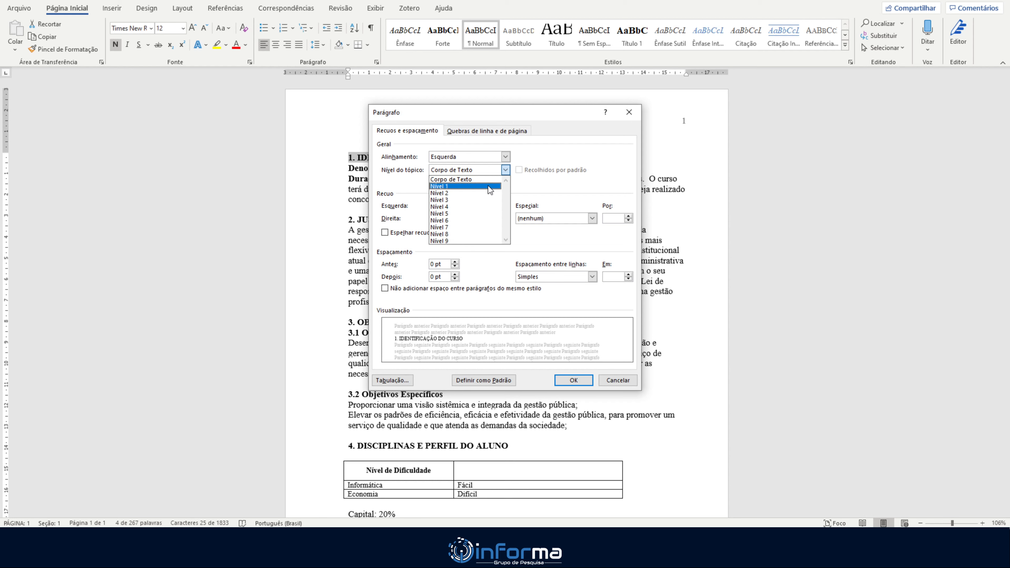
click(488, 186)
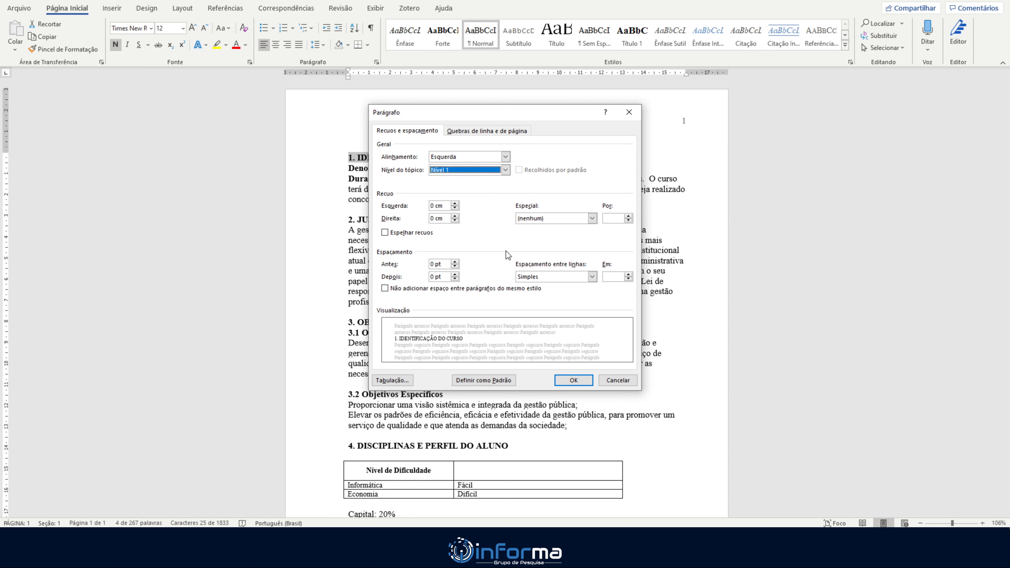
click(574, 380)
Step: Assign outline level "Nível 1" to the heading "2. JUSTIFICATIVA"
drag(430, 219, 344, 219)
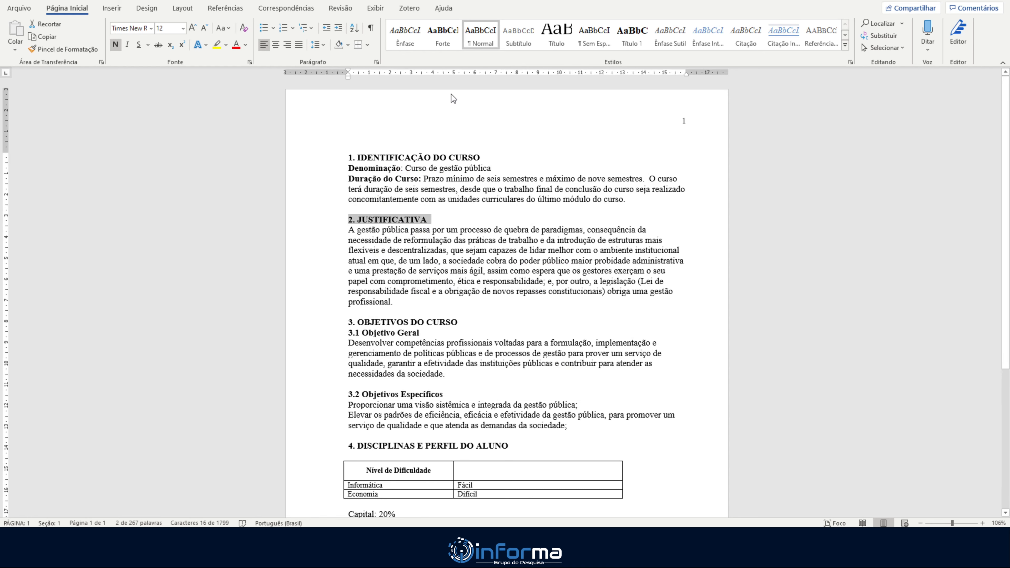
click(379, 63)
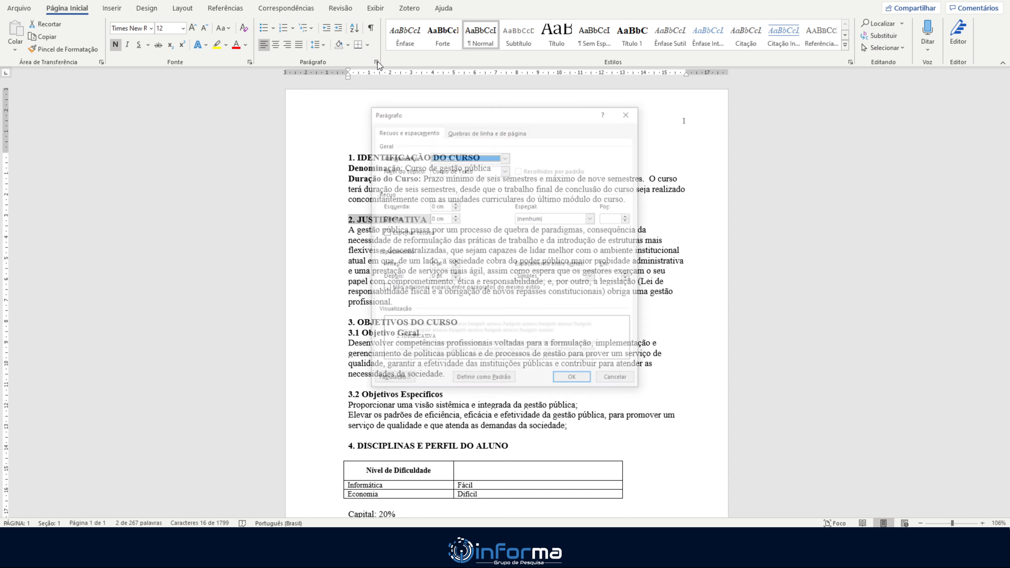
click(465, 171)
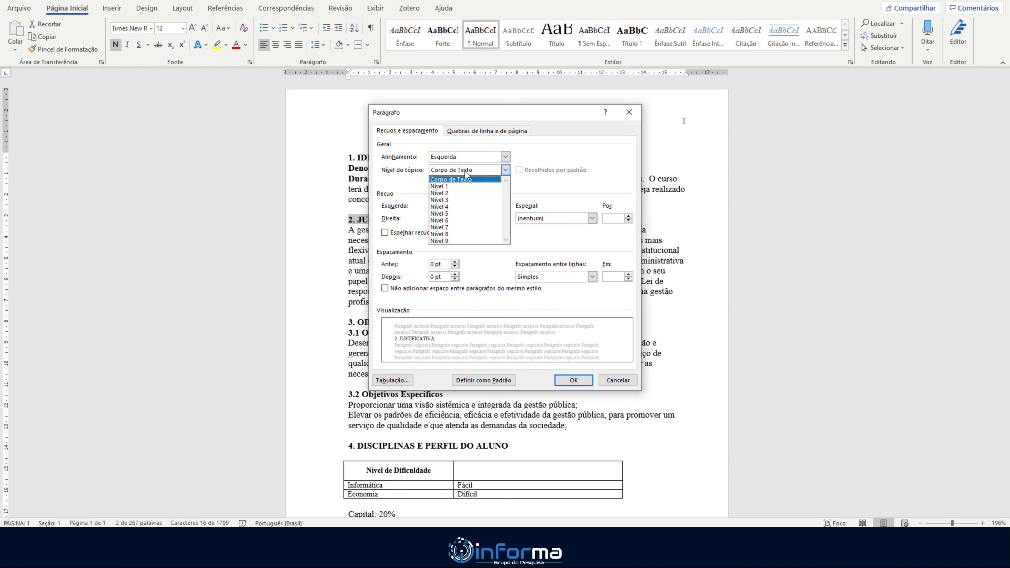
click(478, 187)
click(576, 384)
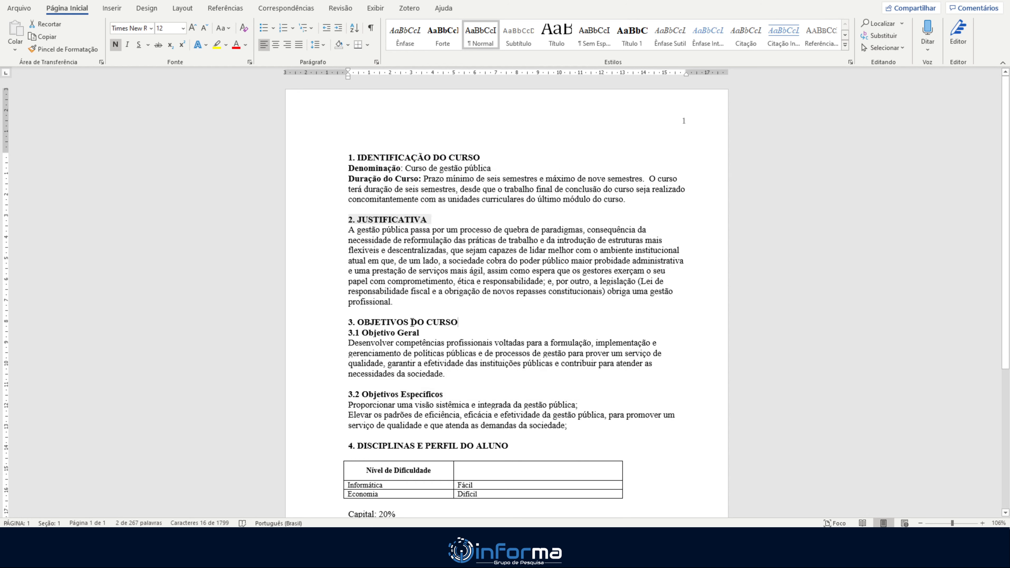
Step: Assign outline level "Nível 1" to the heading "3. OBJETIVOS DO CURSO"
drag(462, 322, 348, 322)
click(377, 63)
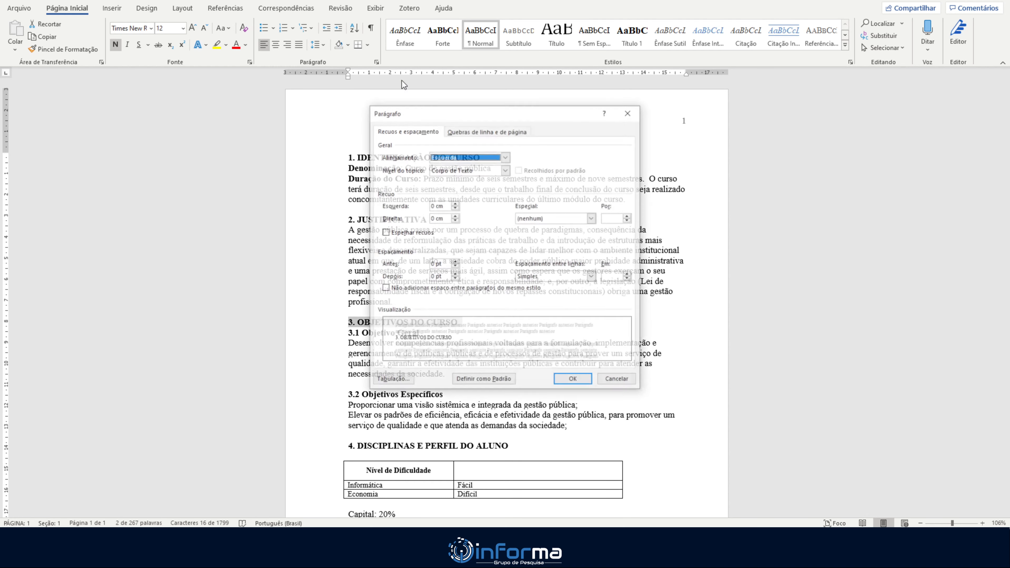
click(455, 170)
click(465, 186)
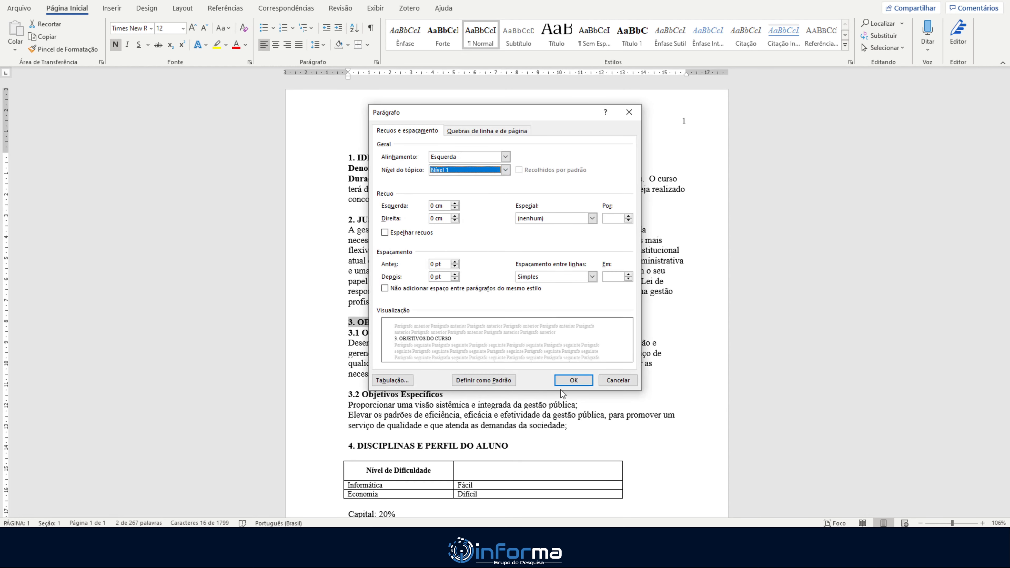
click(573, 380)
Step: Assign outline level "Nível 2" to the subheading "3.1 Objetivo Geral"
drag(422, 333, 348, 332)
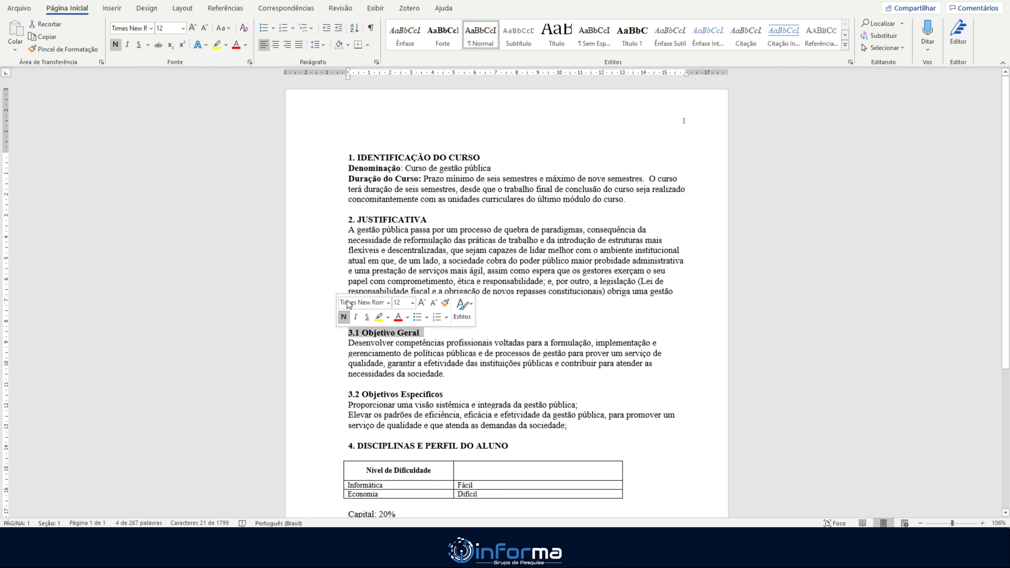
click(376, 62)
click(457, 169)
click(460, 193)
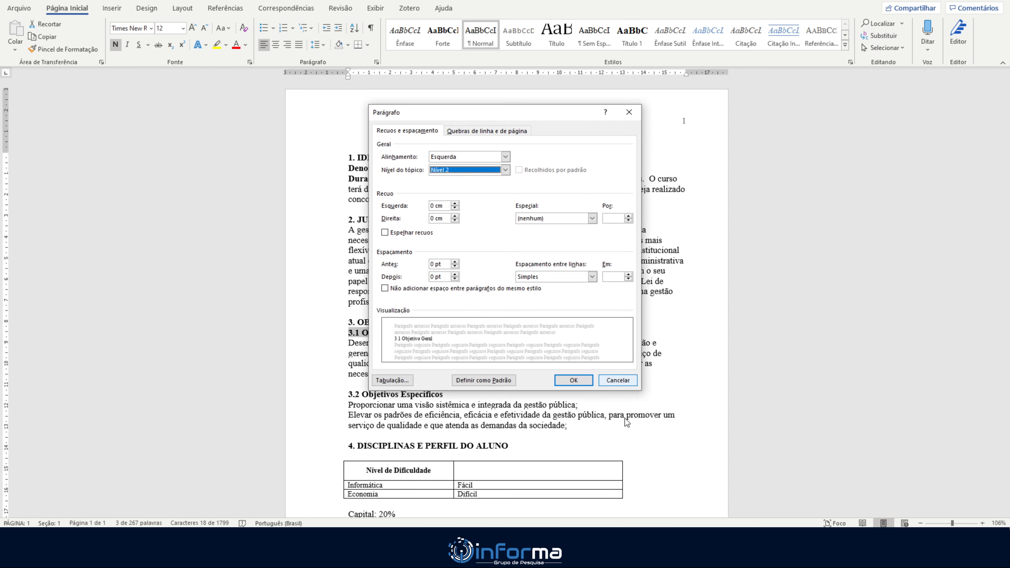
click(575, 380)
Step: Assign outline level "Nível 2" to the subheading "3.2 Objetivos Específicos"
mouse_move(348, 404)
mouse_down()
mouse_move(383, 404)
mouse_move(340, 397)
mouse_up()
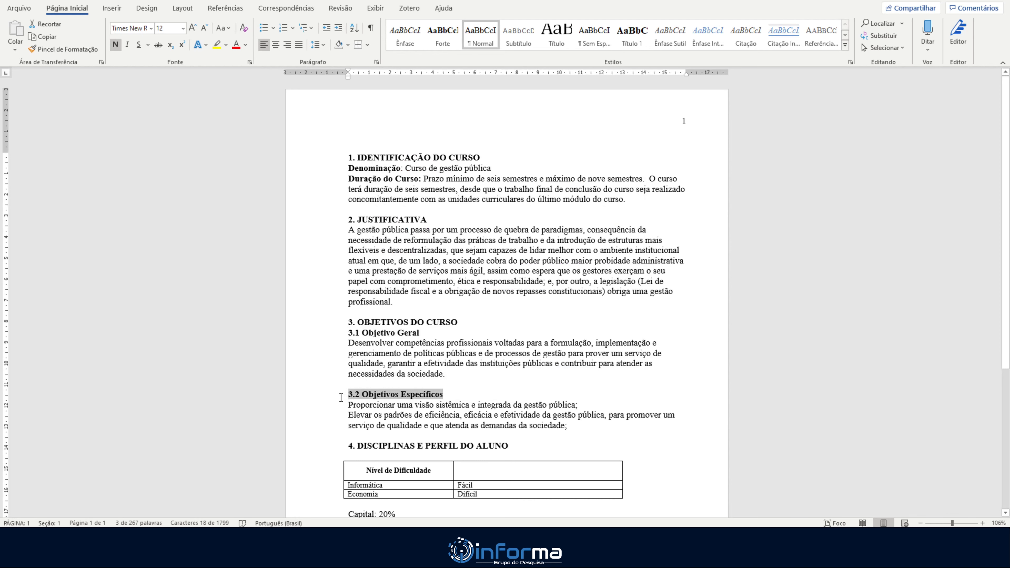
click(377, 63)
click(456, 169)
click(462, 193)
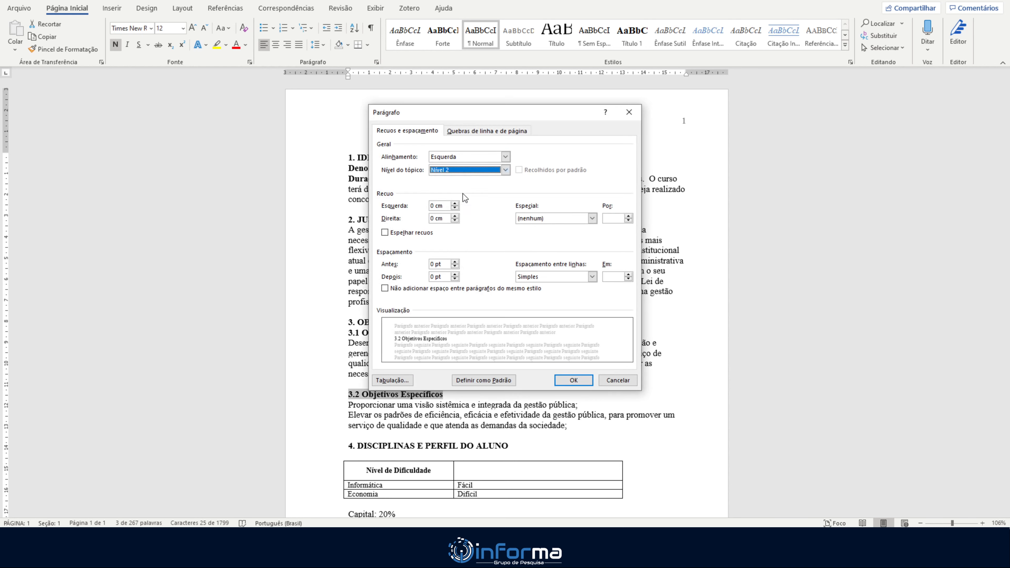
click(575, 380)
Step: Assign outline level "Nível 1" to the heading "4. DISCIPLINAS E PERFIL DO ALUNO"
drag(515, 446, 347, 447)
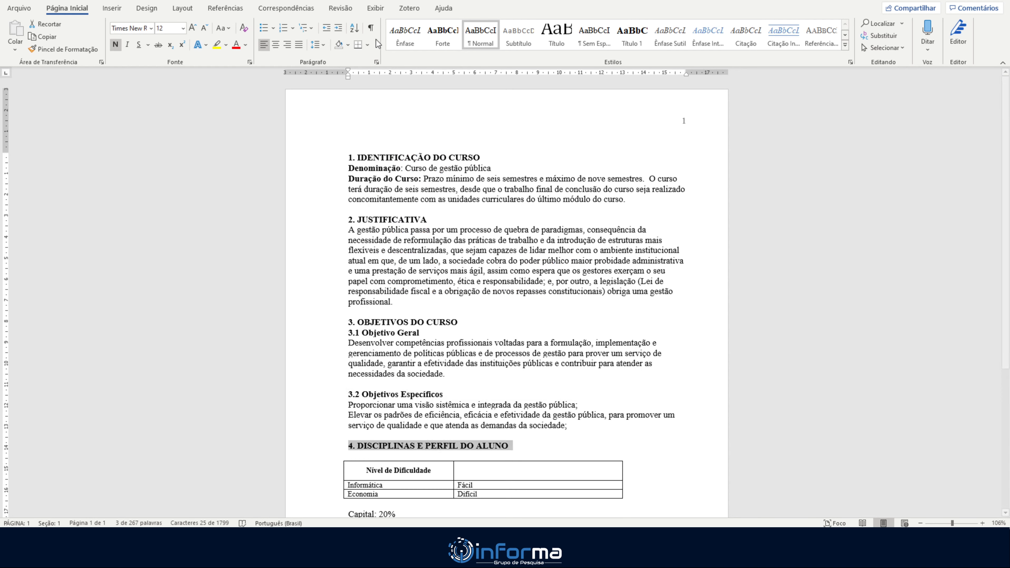
click(377, 63)
click(456, 170)
click(460, 184)
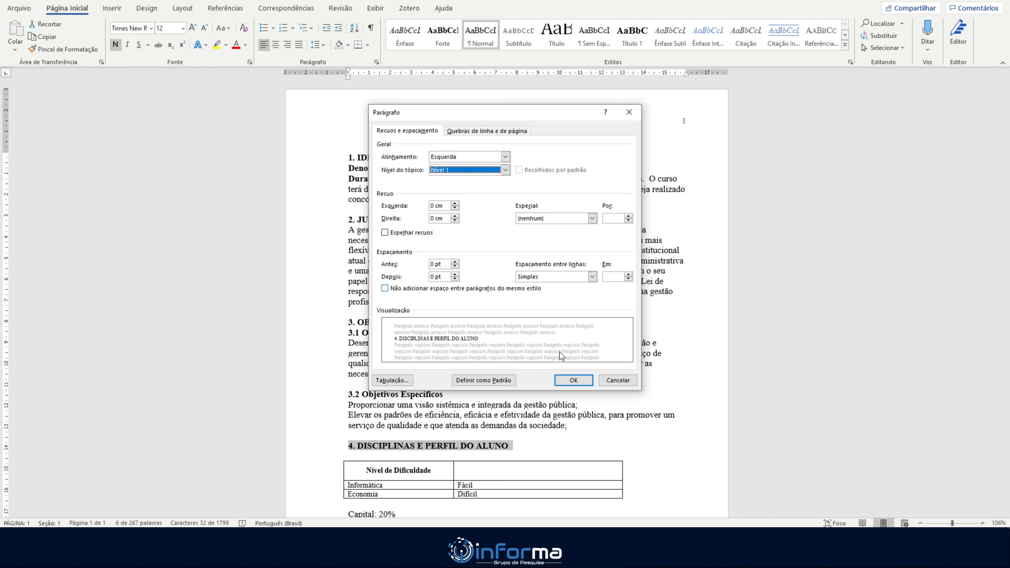
click(575, 380)
click(543, 392)
Step: Assign outline level "Nível 1" to the heading "REFERÊNCIAS" near the end of the page
scroll(543, 388, down, 5)
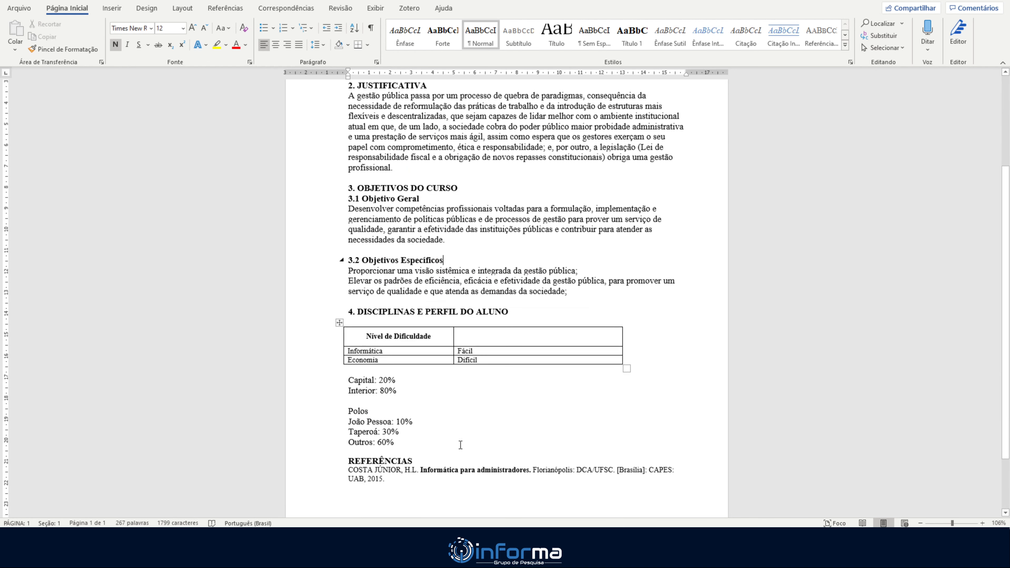
drag(417, 461, 336, 463)
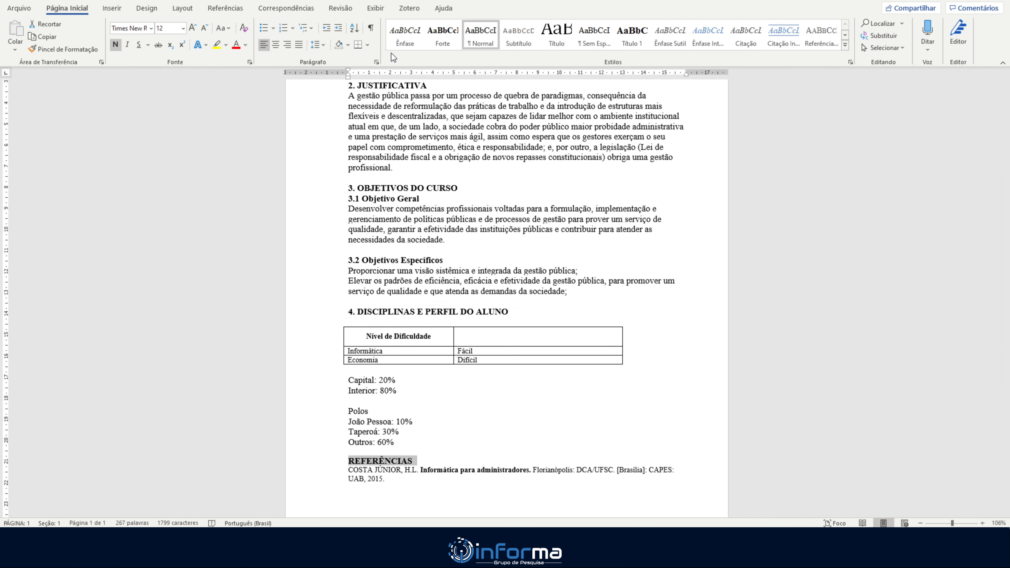
click(375, 62)
click(484, 170)
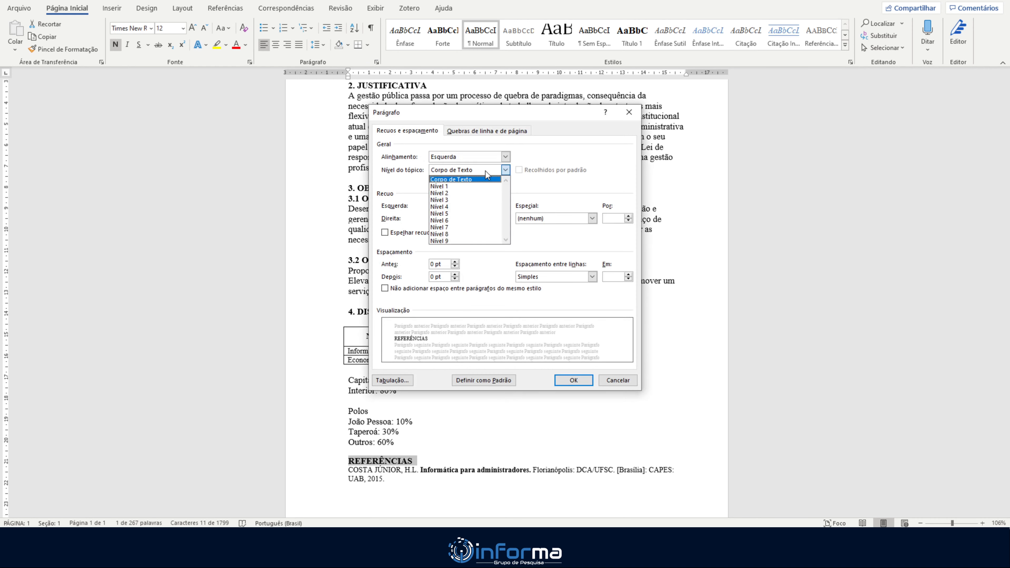
click(488, 186)
click(567, 384)
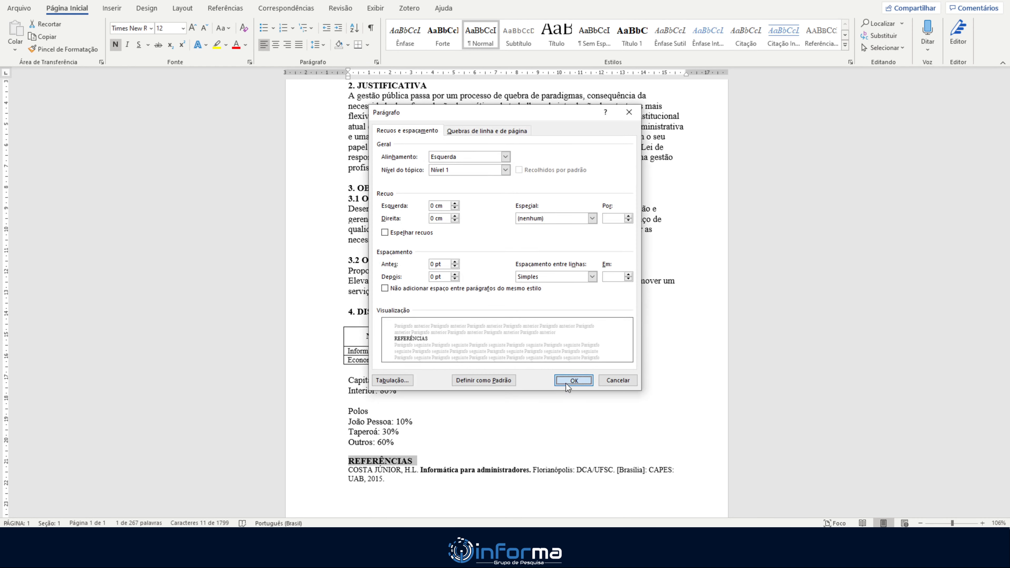
click(531, 379)
Step: Display the document's Navigation Pane (Painel de Navegação) to list its headings
scroll(530, 380, up, 3)
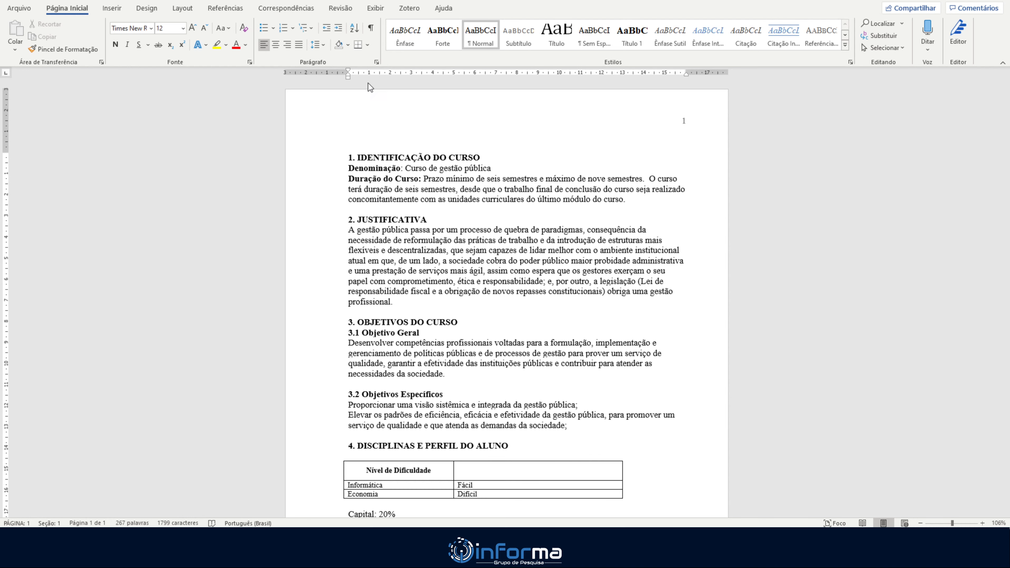
click(376, 8)
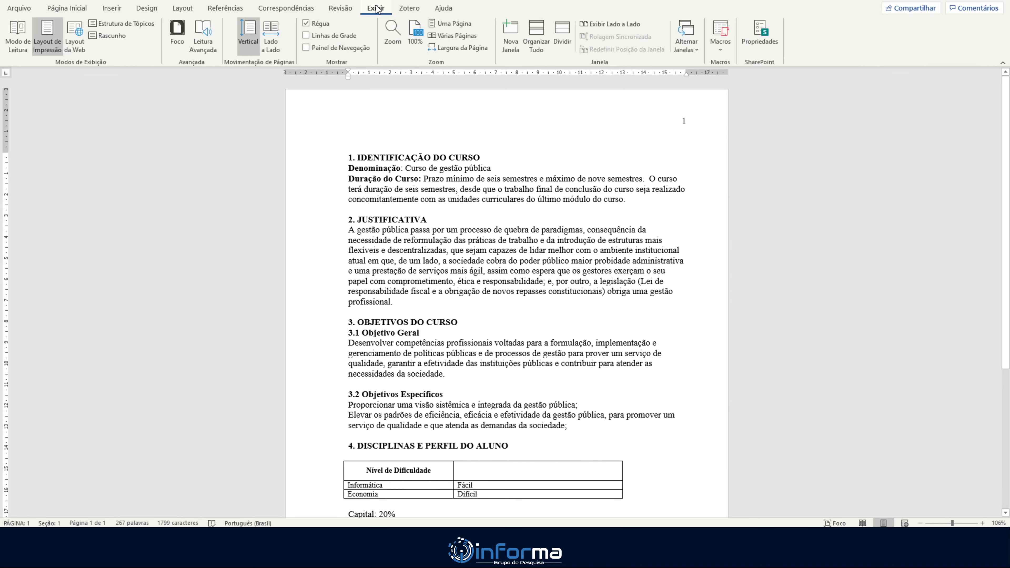
click(322, 51)
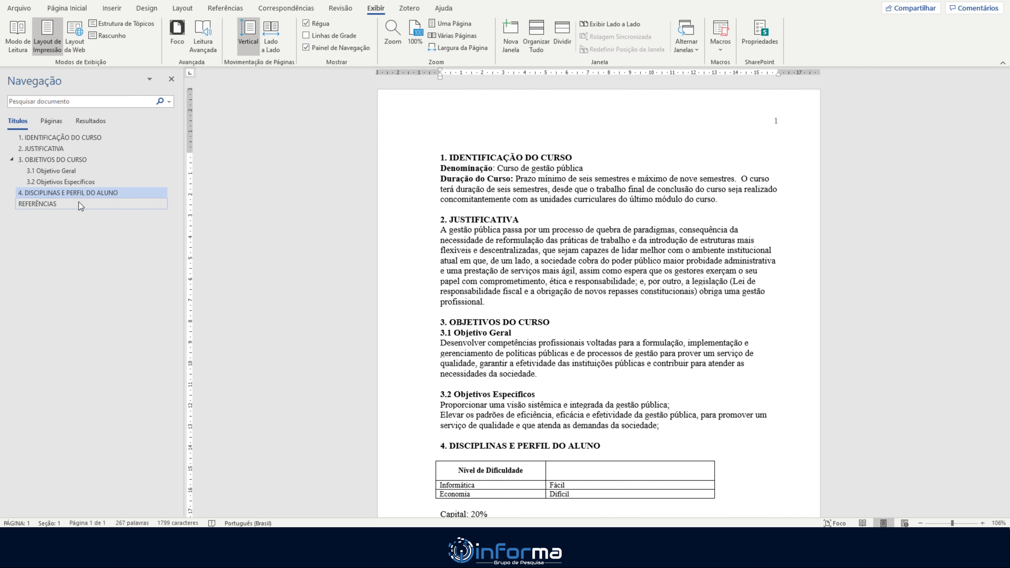
Step: Jump through the document's headings from the heading list, visiting sections 2 and 4 and finishing at "1. IDENTIFICAÇÃO DO CURSO"
click(71, 150)
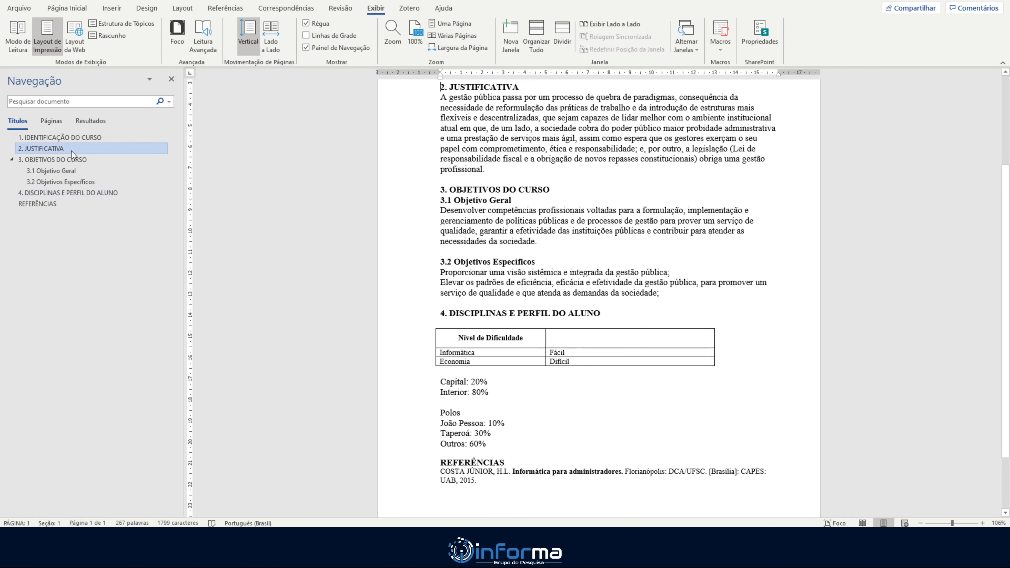
click(75, 193)
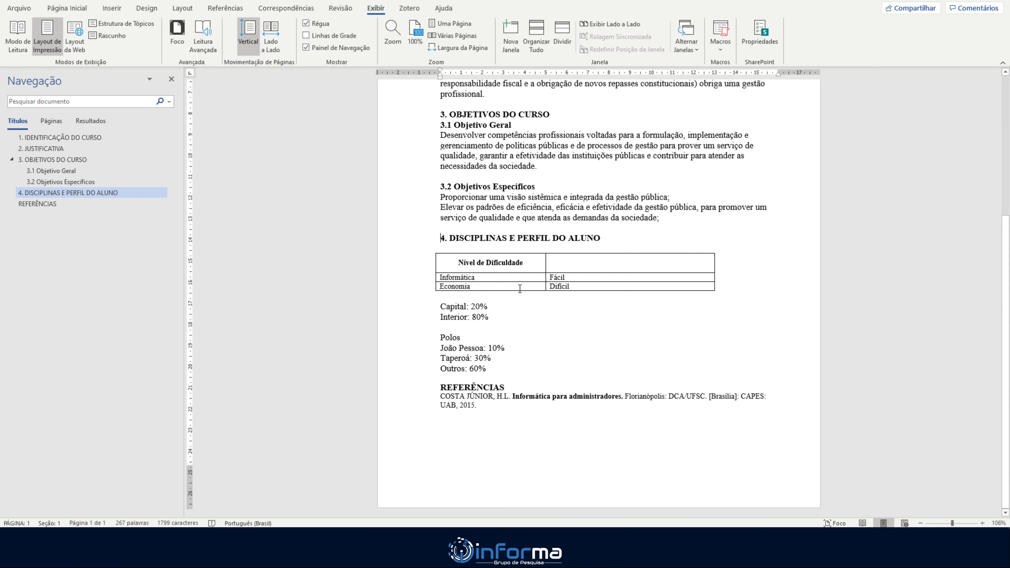
click(97, 147)
click(96, 139)
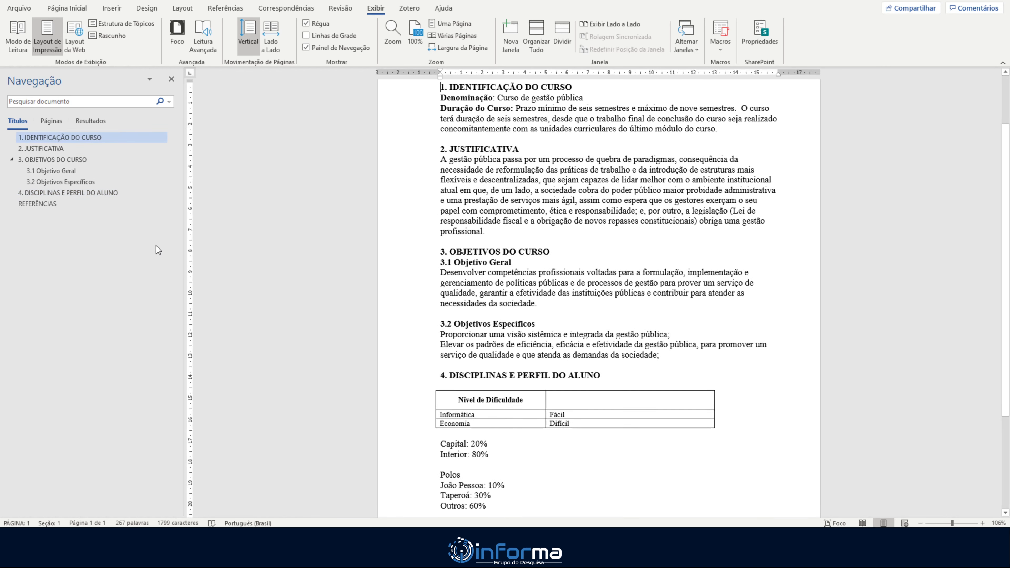
Step: Examine the "Nível de Dificuldade" header row of the table under section 4 and the table's design and layout options
click(497, 402)
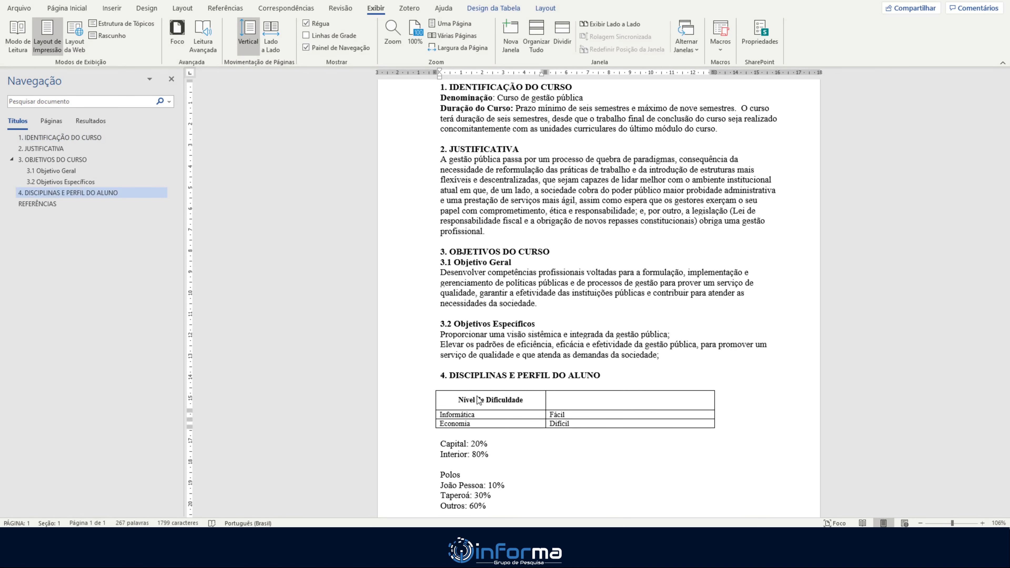
drag(473, 407, 570, 401)
click(554, 399)
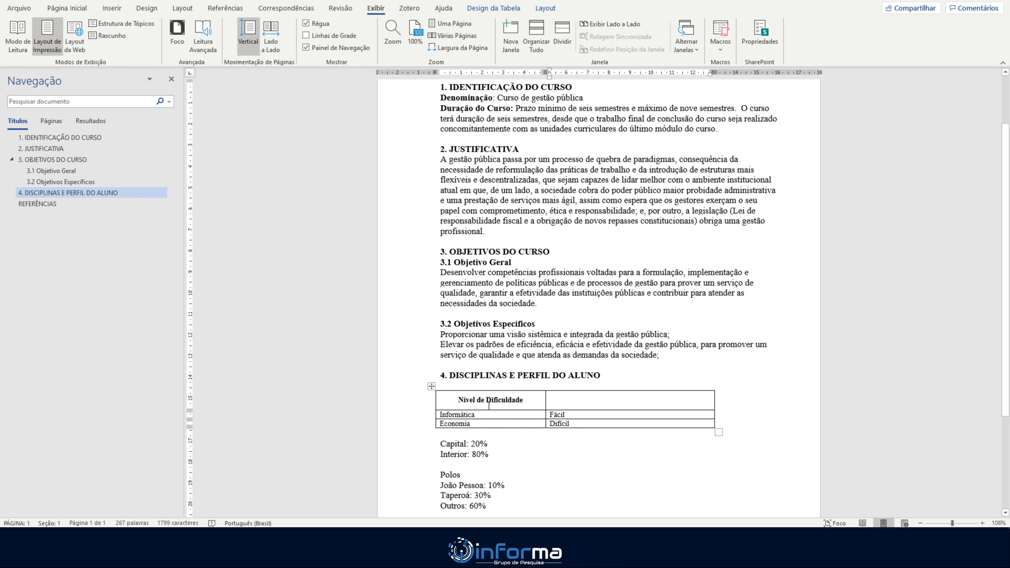
drag(502, 400, 601, 400)
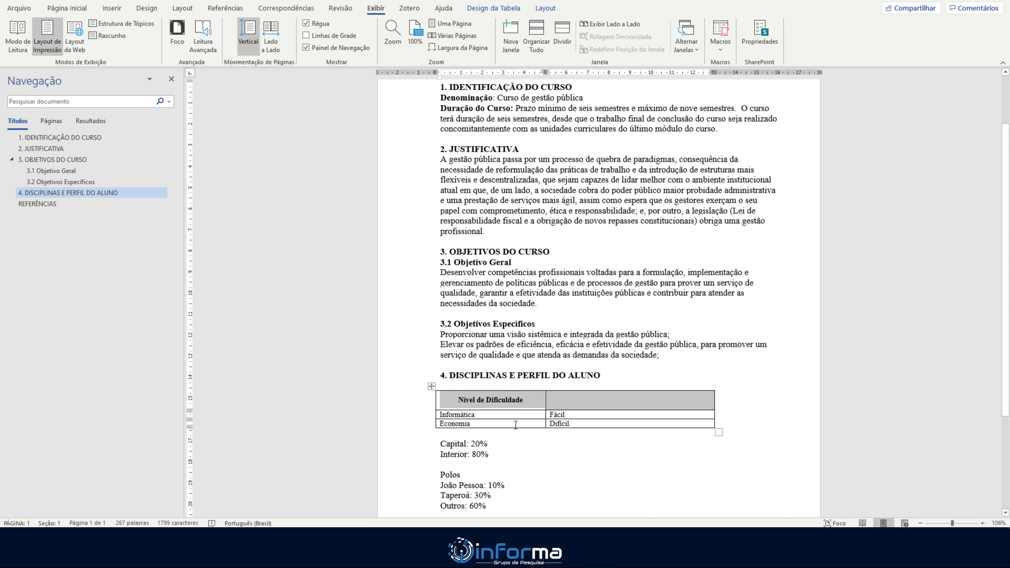
click(507, 415)
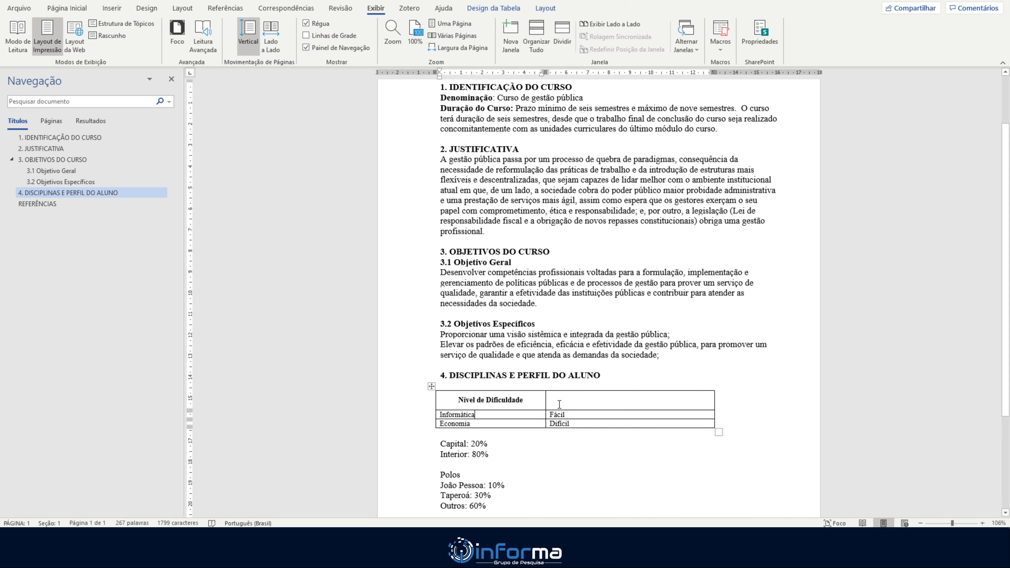
click(586, 404)
shift+click(530, 407)
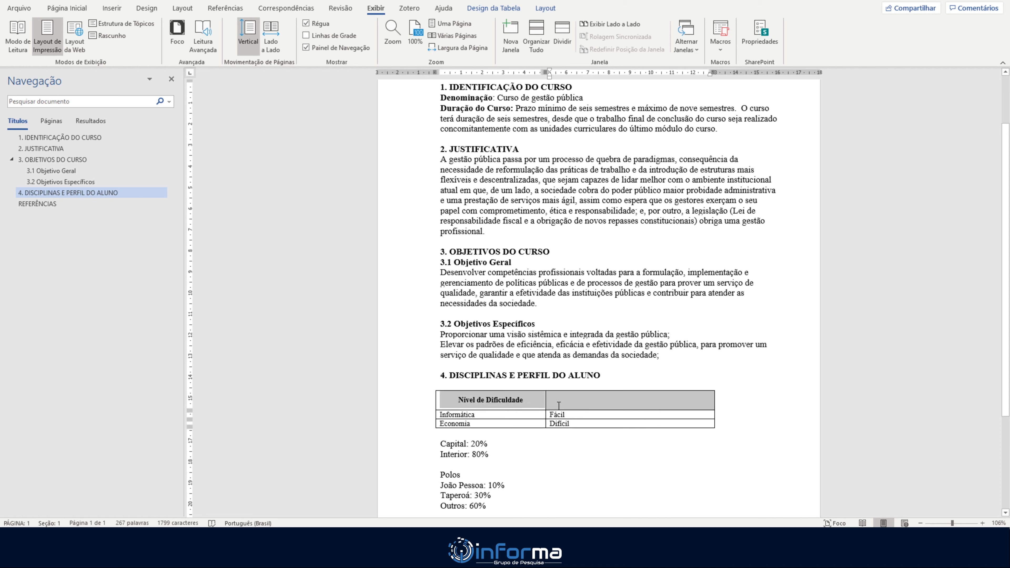
click(523, 405)
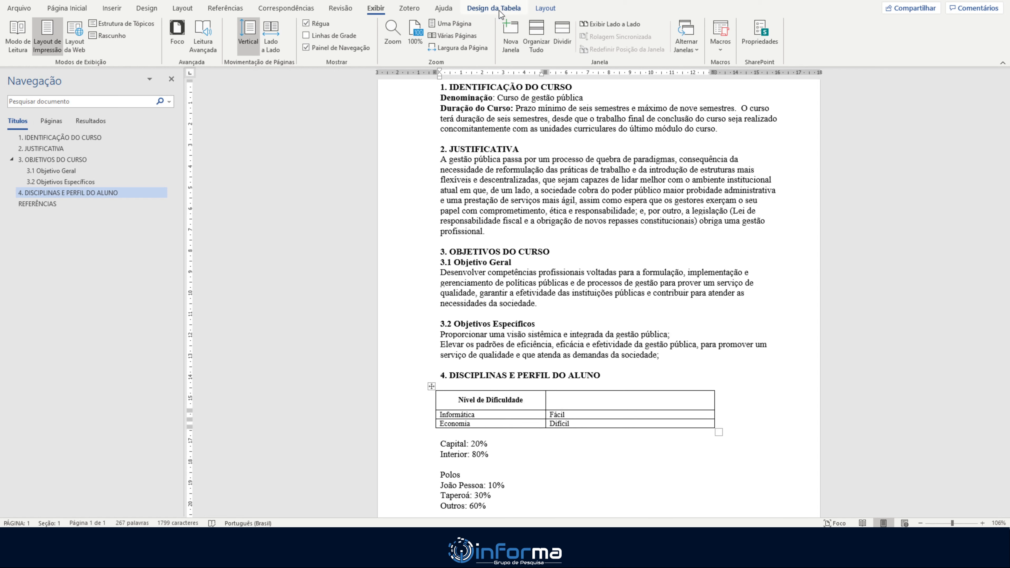
click(516, 9)
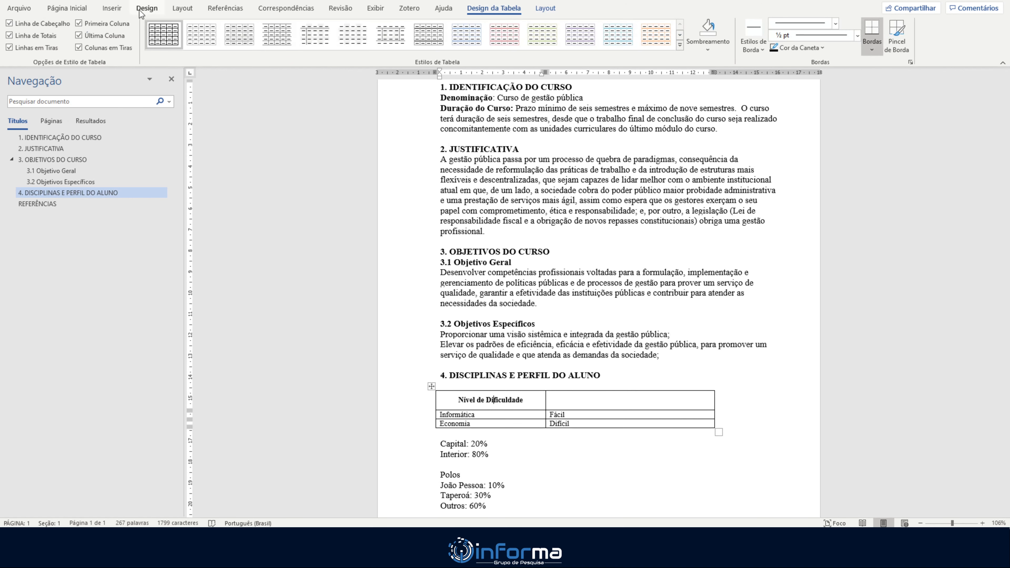
click(539, 11)
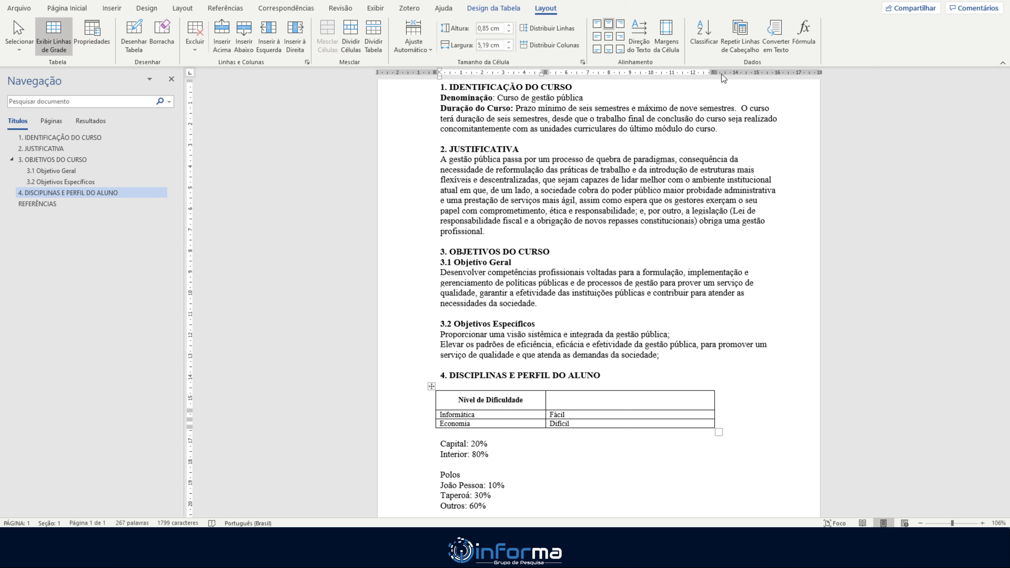
click(505, 11)
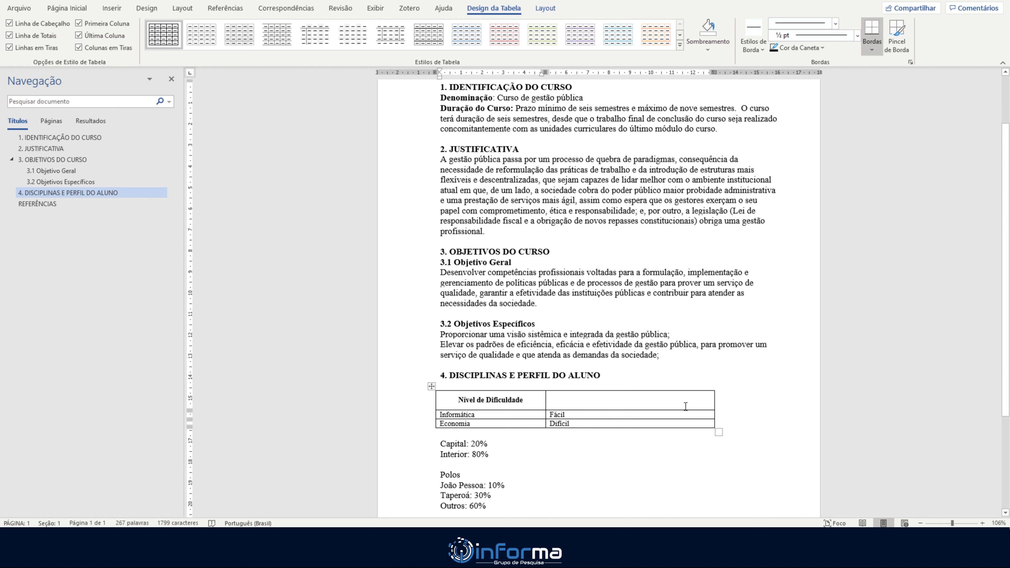
Step: AutoFit the whole table under "4. DISCIPLINAS E PERFIL DO ALUNO" to its contents
click(431, 386)
right_click(432, 386)
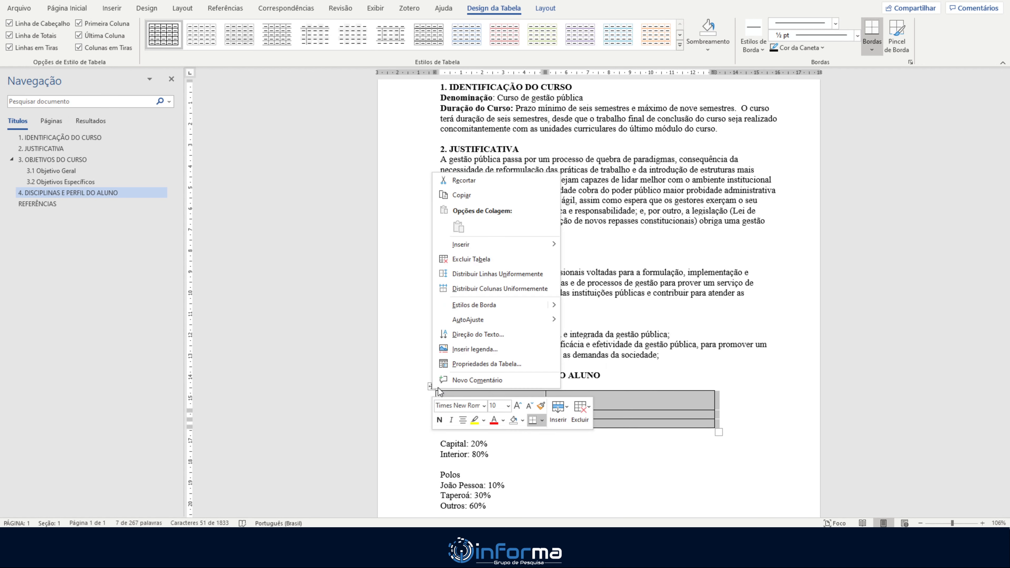
mouse_move(503, 321)
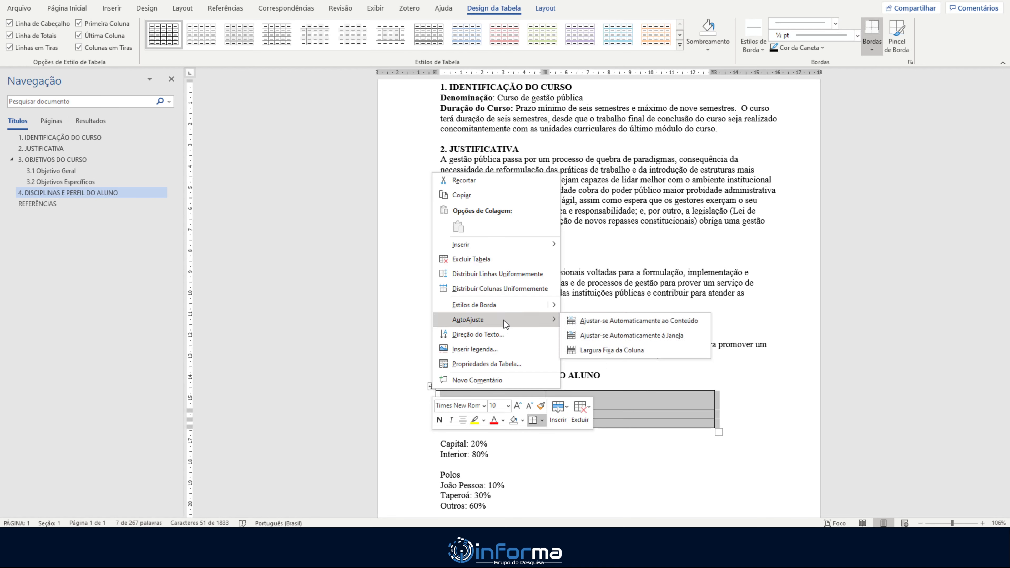
click(610, 324)
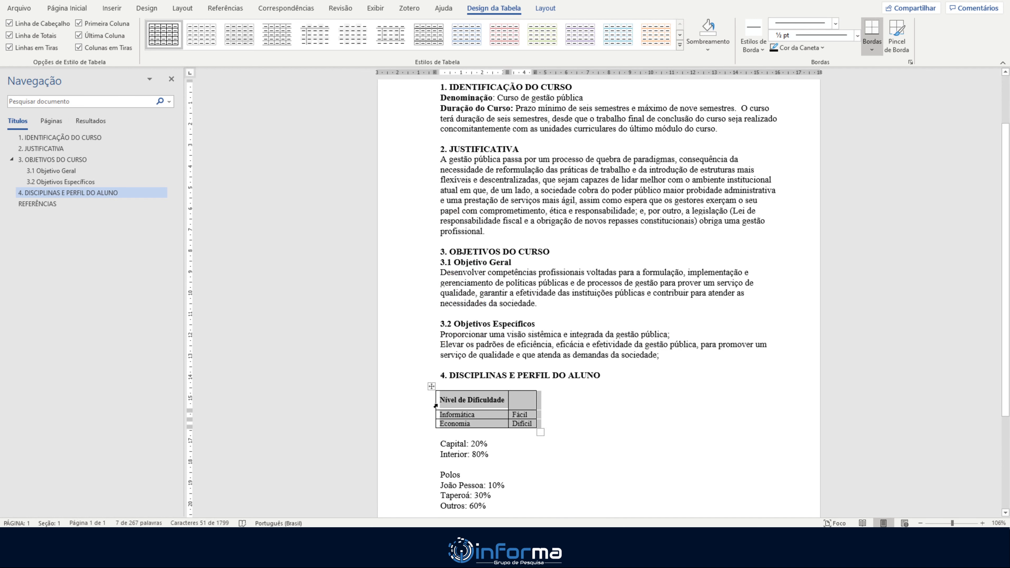
Step: AutoFit the table under "4. DISCIPLINAS E PERFIL DO ALUNO" to the window width
right_click(430, 386)
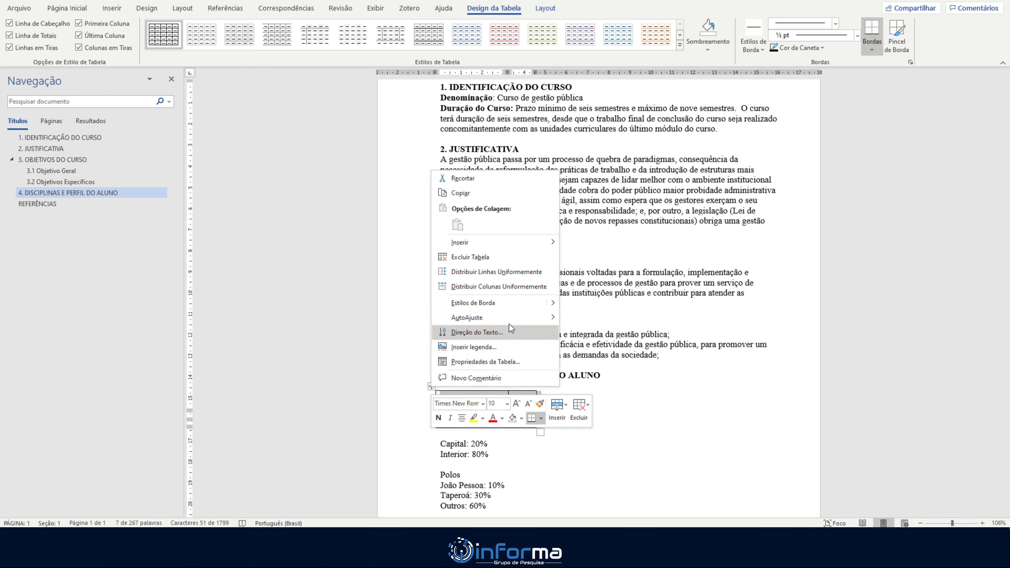
mouse_move(510, 320)
click(604, 333)
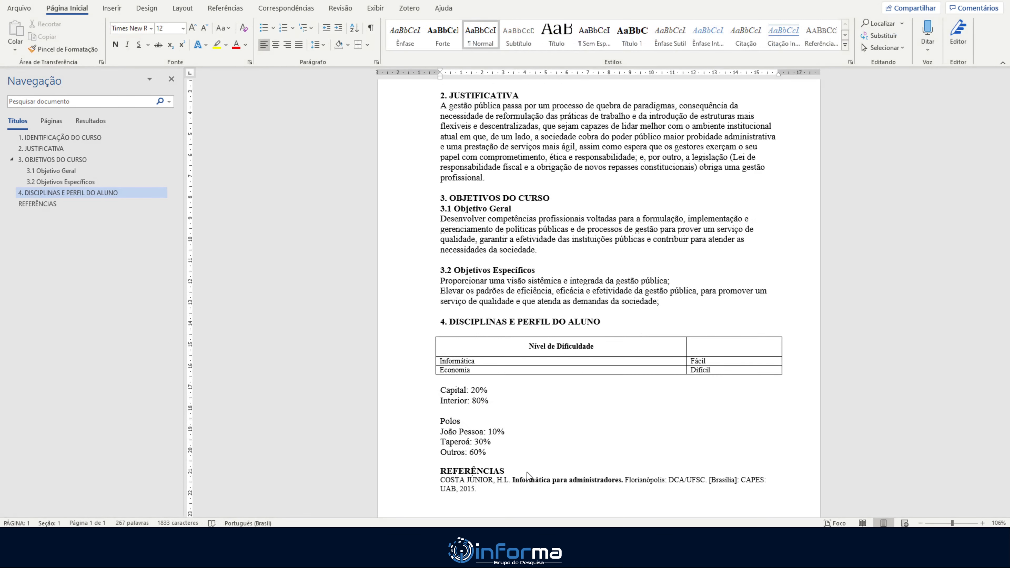
Step: Add a blank line above "Capital: 20%" and insert a table of two columns and two rows there
click(441, 390)
click(107, 10)
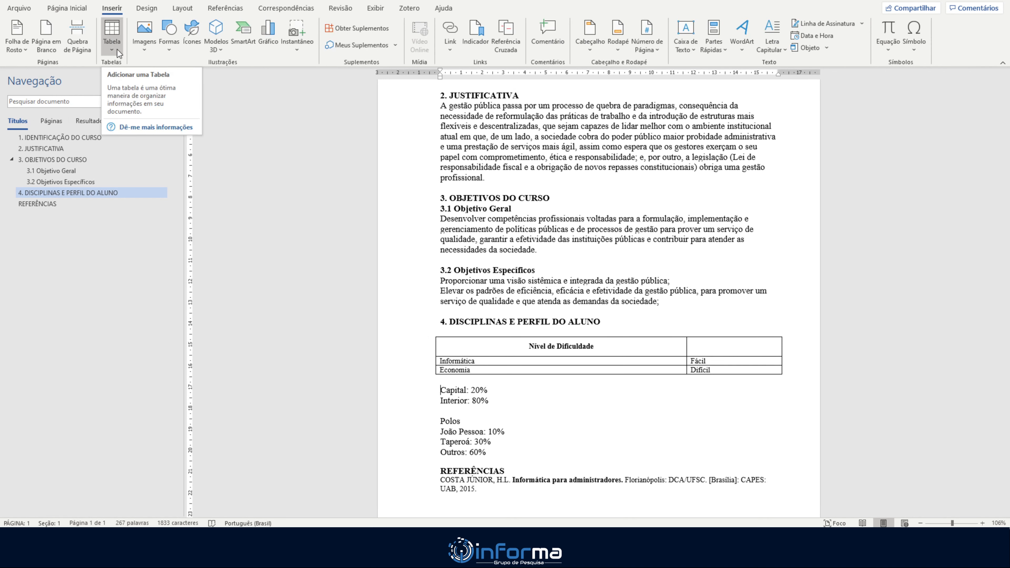
drag(497, 452, 436, 392)
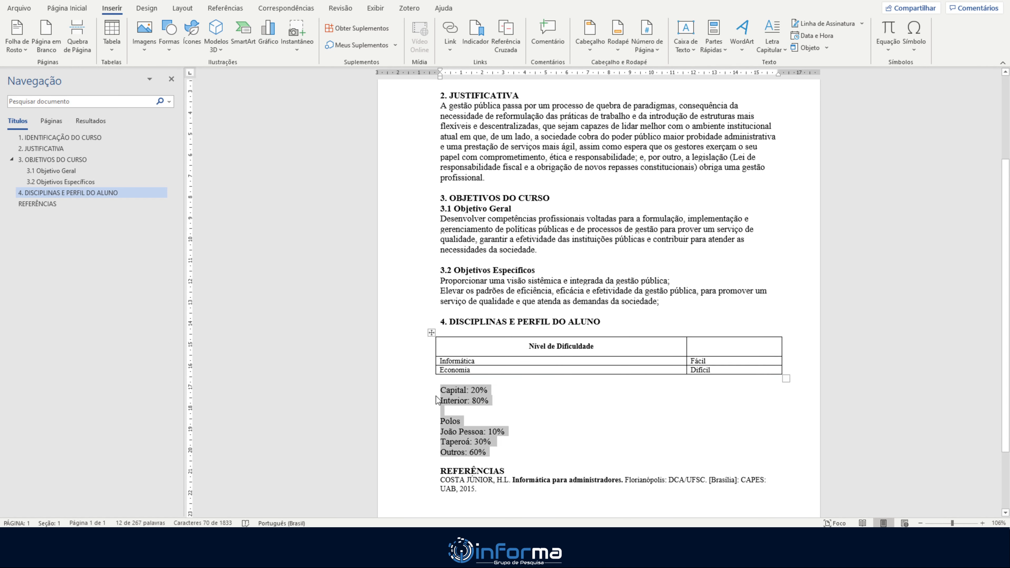
click(441, 390)
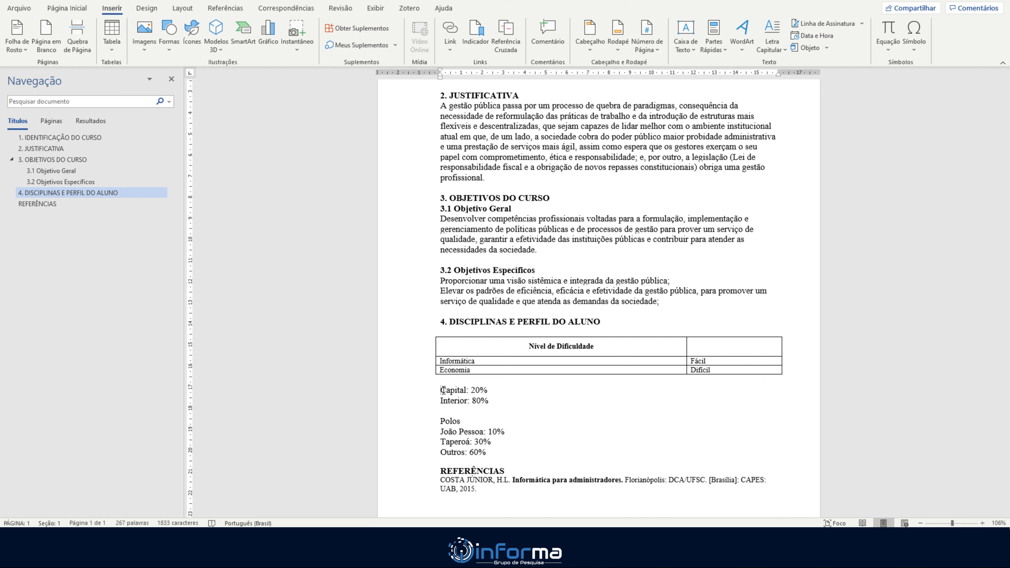
key(Return)
click(440, 389)
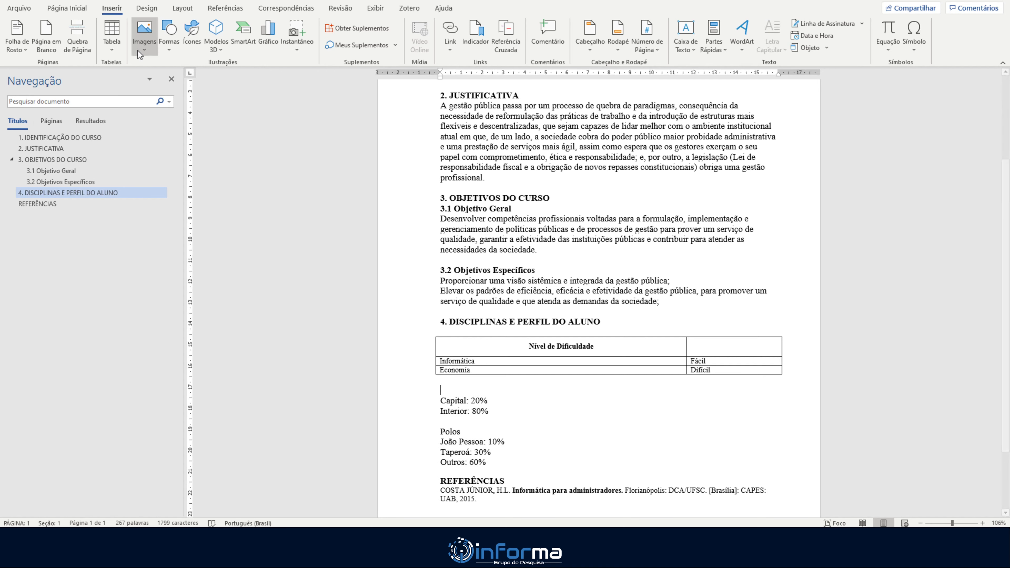
click(112, 40)
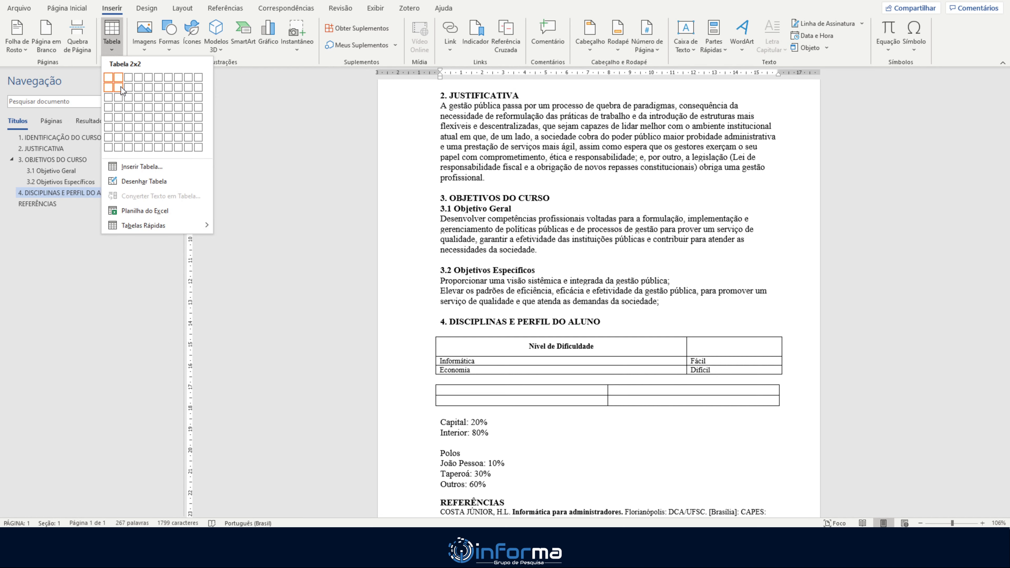
click(122, 89)
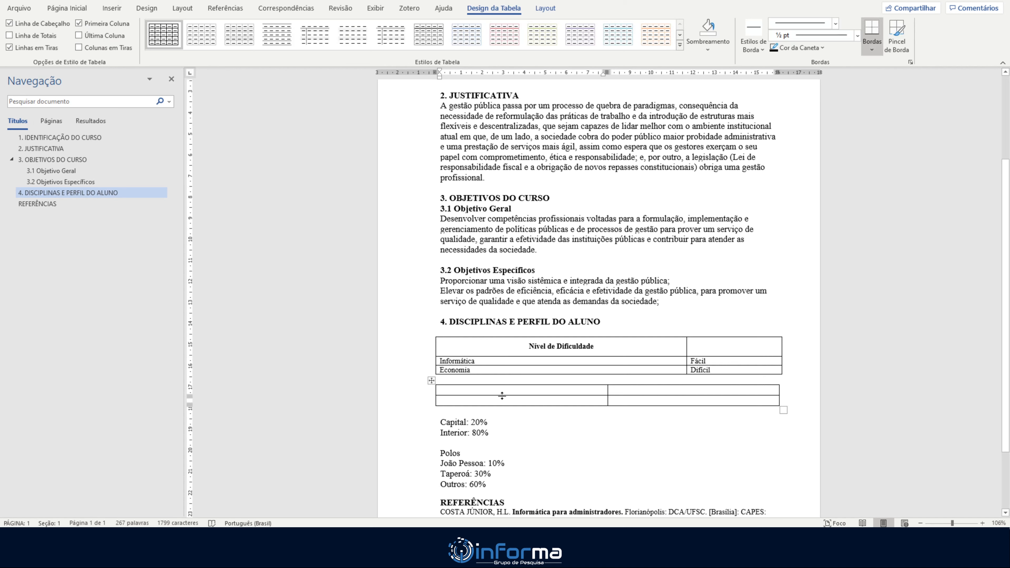
Step: Fill the new table's header row with "Perfil do estudante" and "Percentual"
text(Pe)
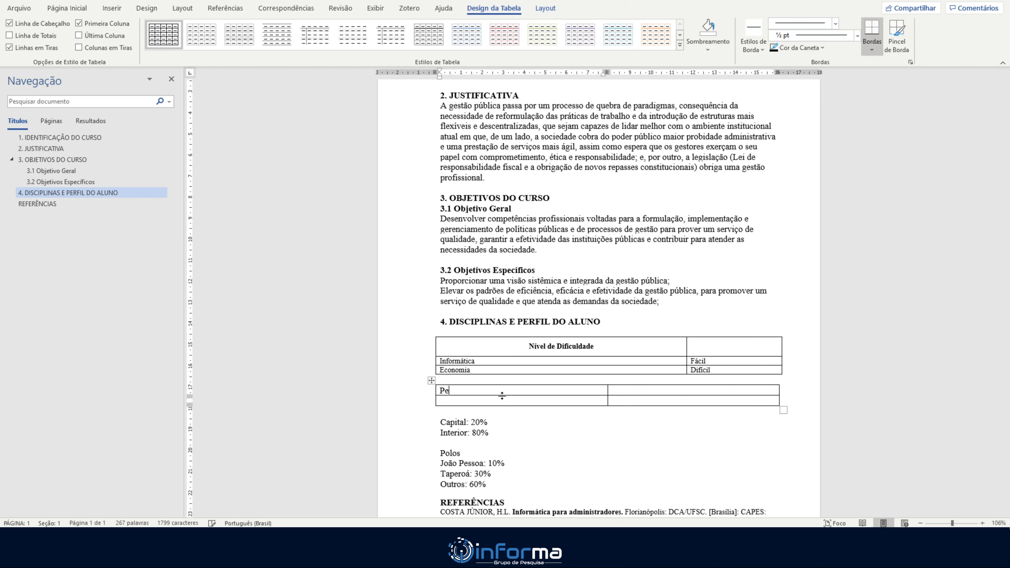
text(rfil do estudante)
key(Tab)
text(Percentual)
key(Tab)
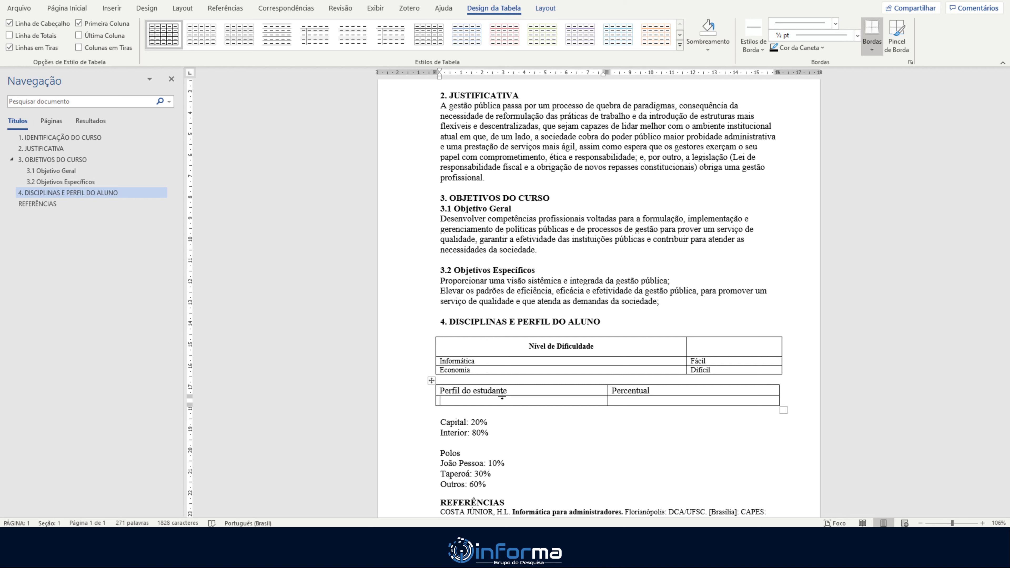
Step: Enter "Localização" in bold in the first cell of the second row and start a new line below it
text(Localização)
key(shift+Home)
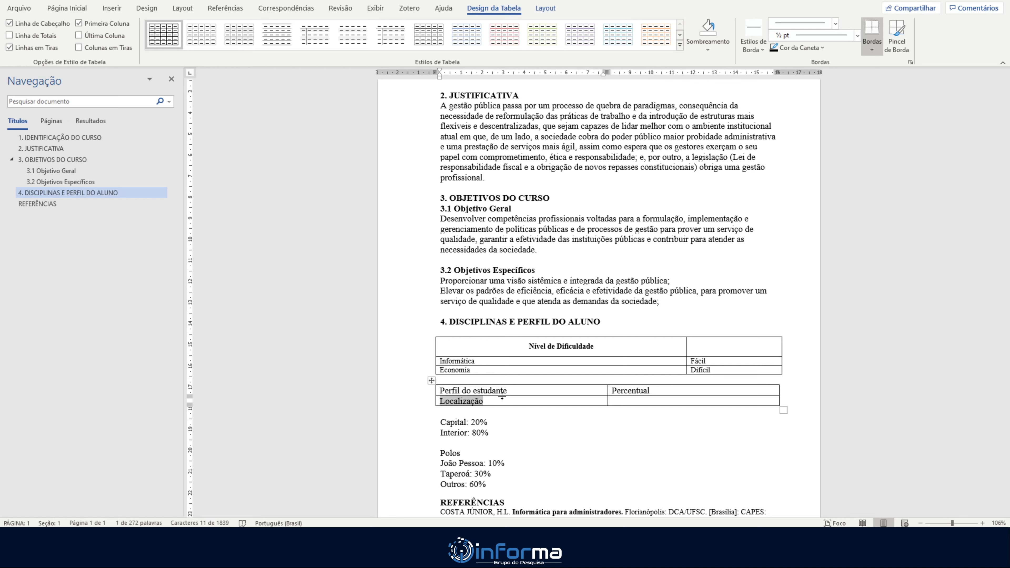
key(ctrl+n)
key(End)
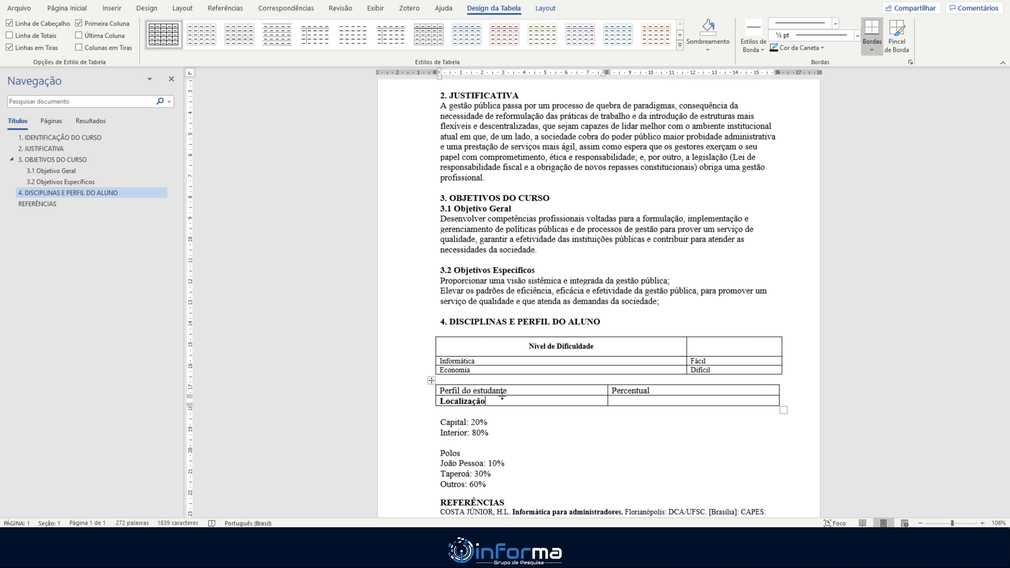
key(Return)
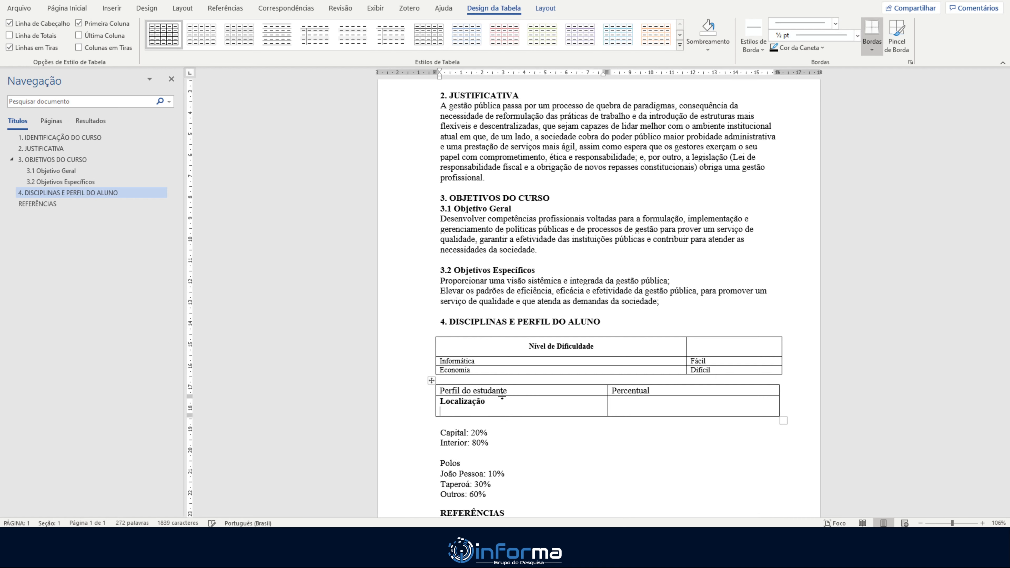
Step: List "Capital" and "Interior" in regular weight on separate lines under "Localização"
text(Capital)
key(shift+Home)
key(ctrl+n)
key(Right)
key(Return)
text(Interi)
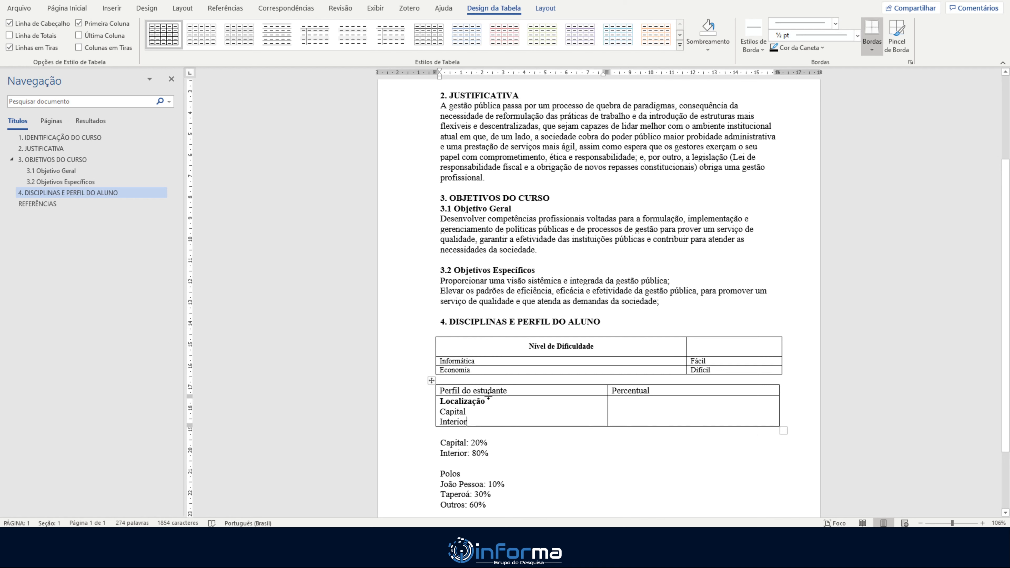
Step: Remove all borders from the "Perfil do estudante" table
click(431, 381)
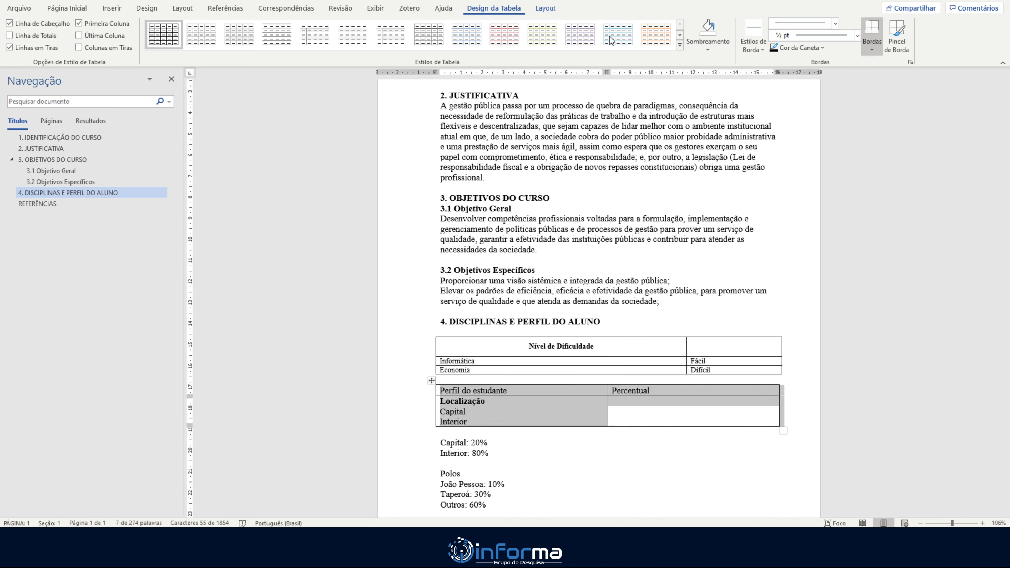
click(871, 46)
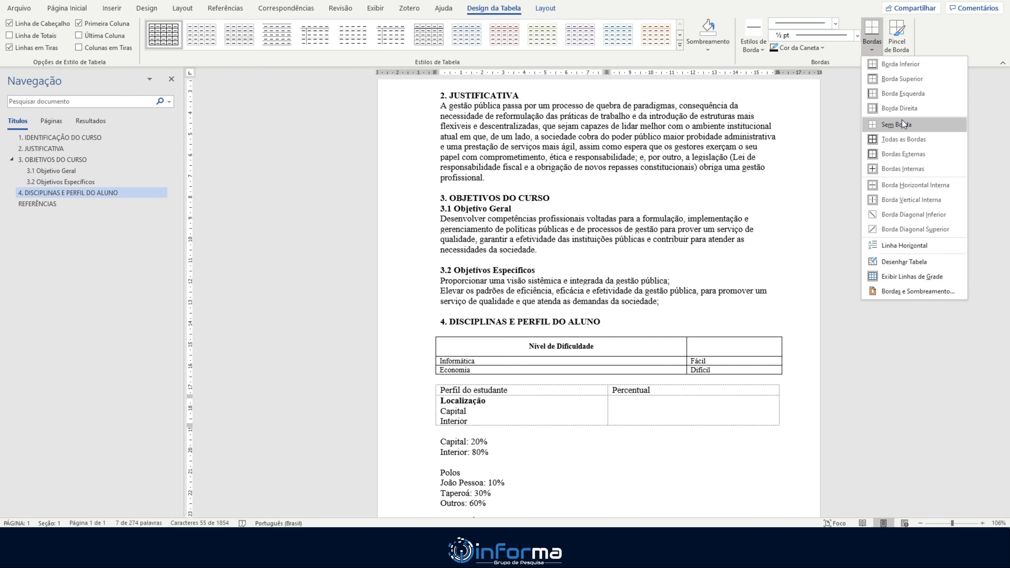
click(902, 120)
Step: Hide the gridlines of the borderless "Perfil do estudante" table, and show them again
click(871, 51)
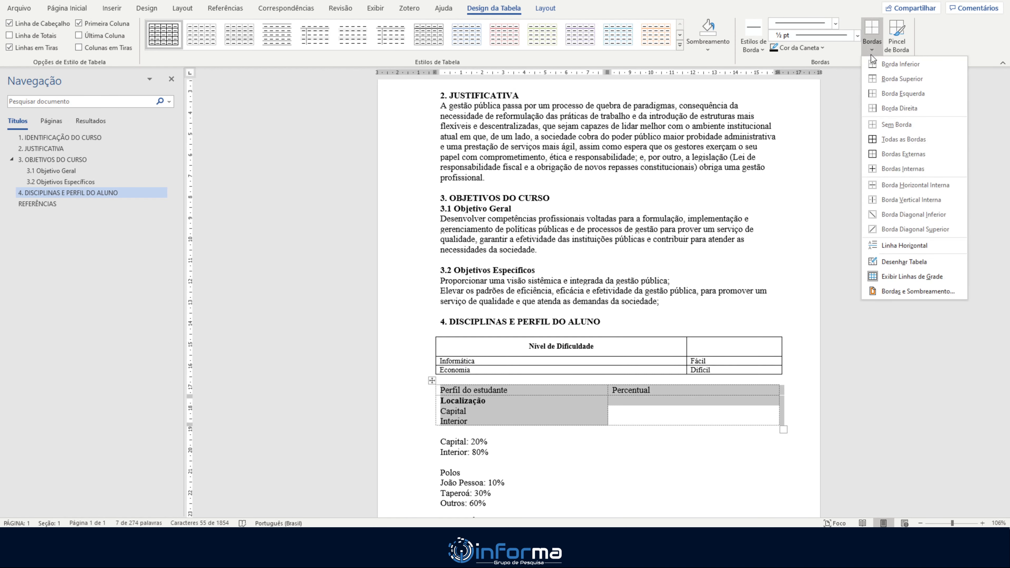
click(922, 278)
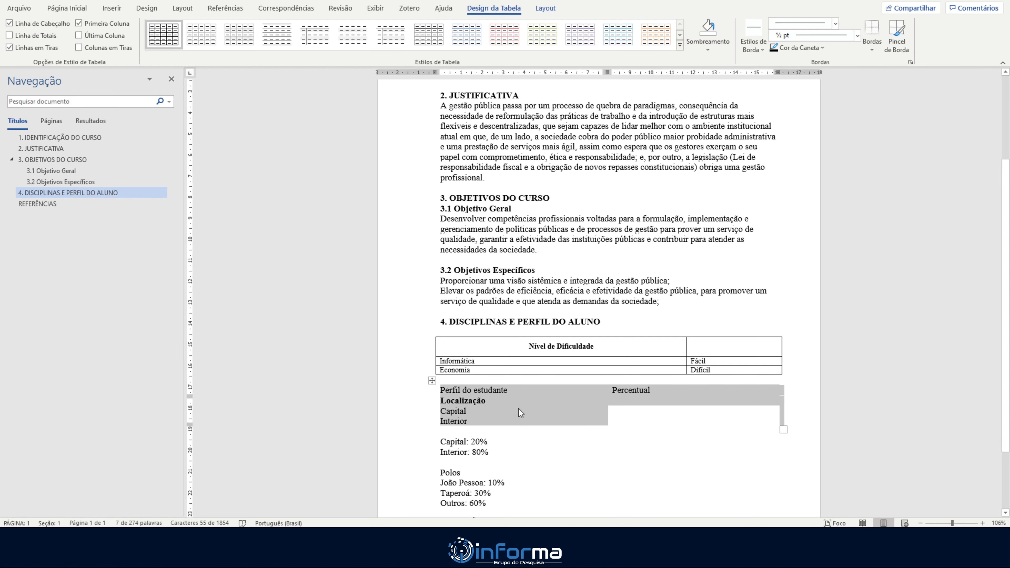
click(553, 439)
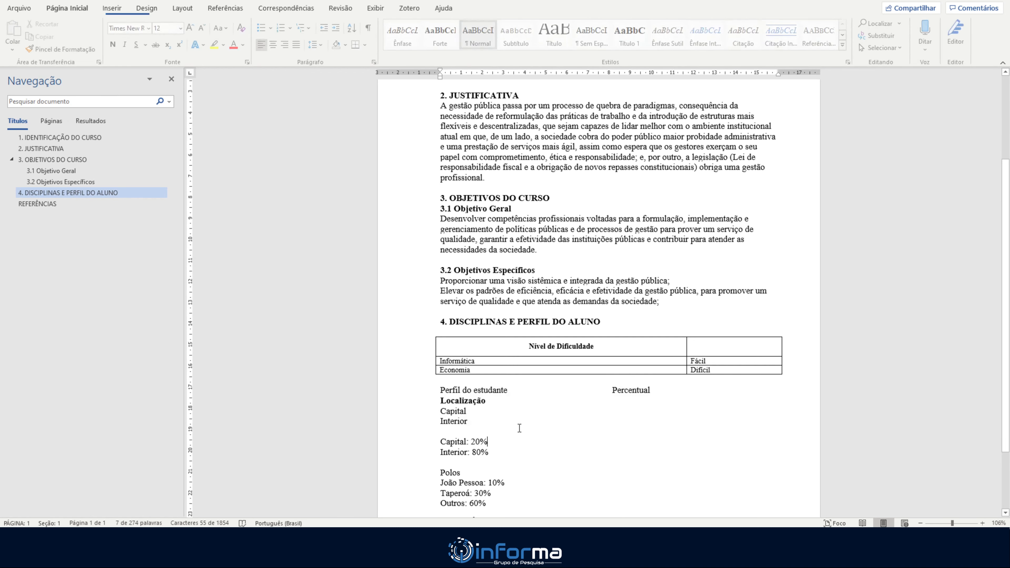
click(431, 380)
click(494, 8)
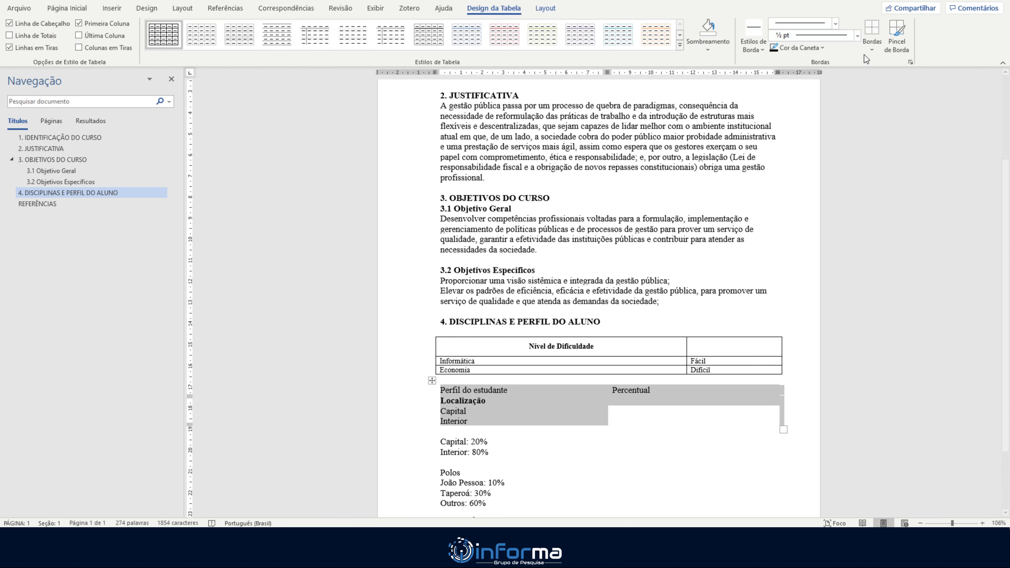
click(871, 50)
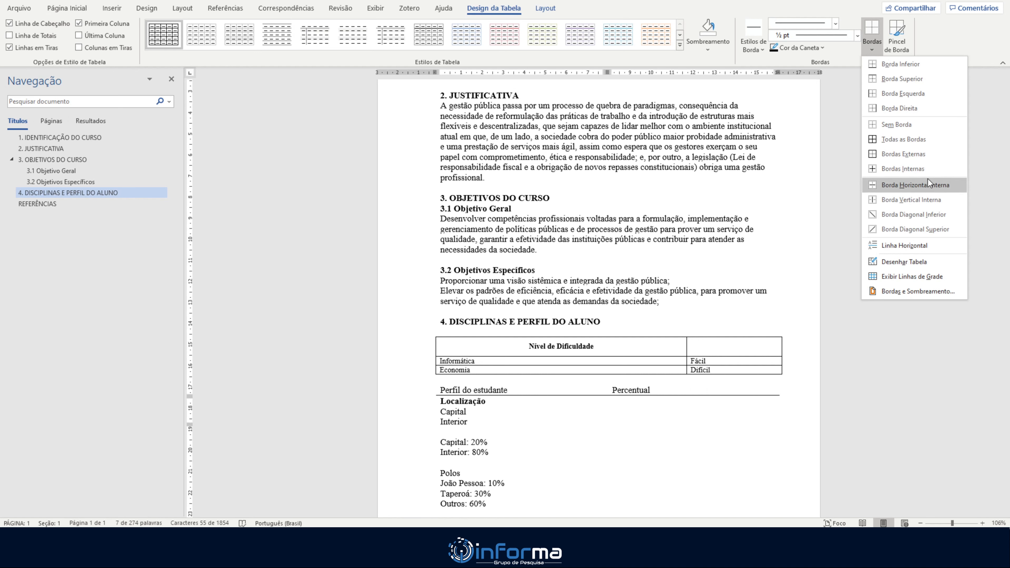
click(934, 274)
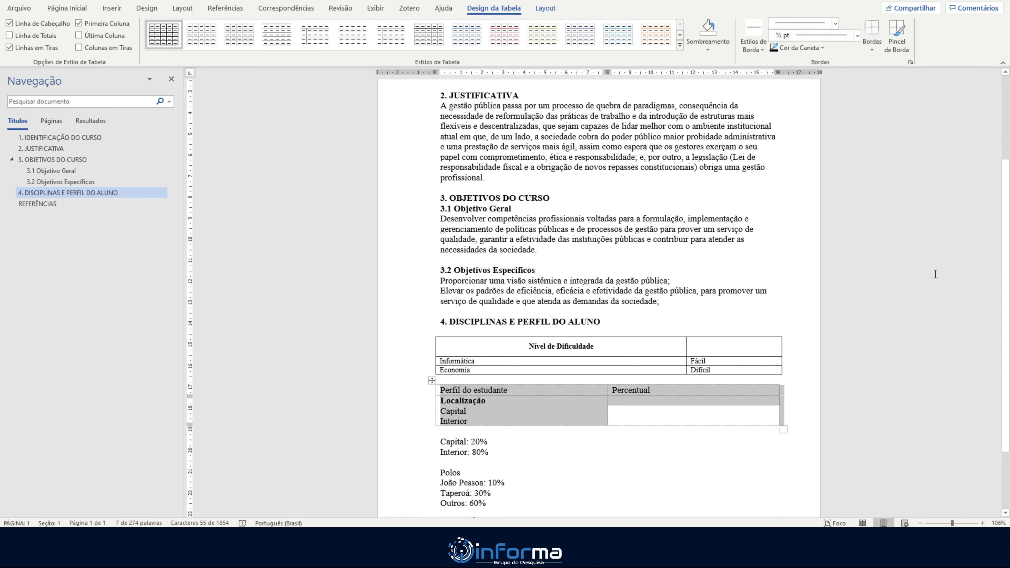
Step: Insert a row below the "Localização" row of the "Perfil do estudante" table
click(673, 418)
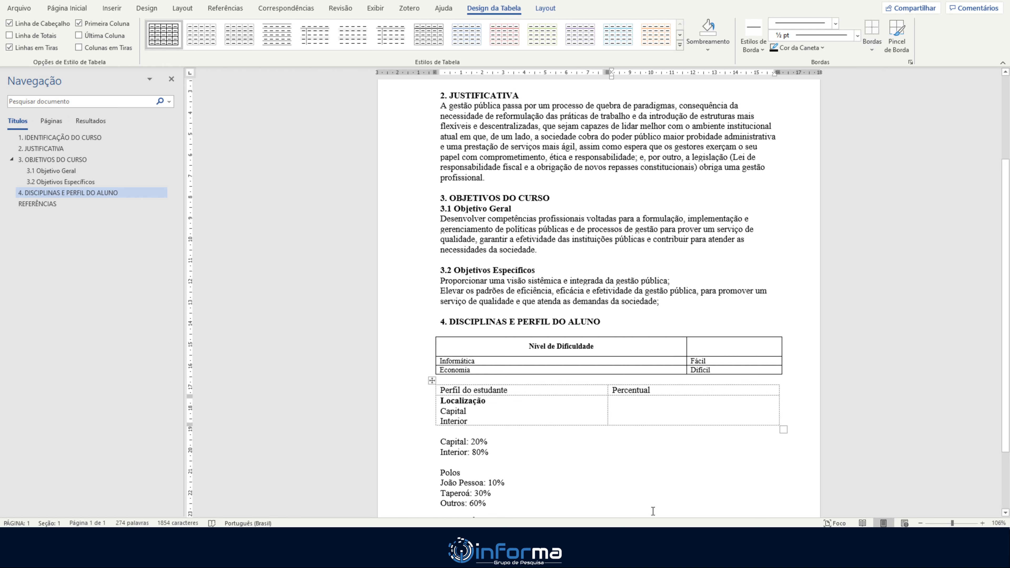
drag(507, 502, 433, 477)
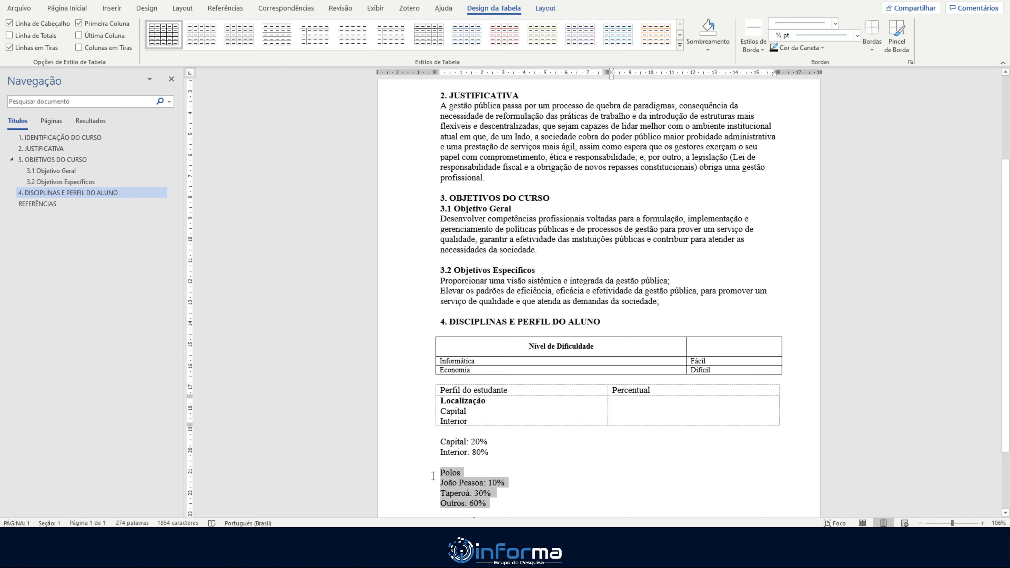
click(660, 419)
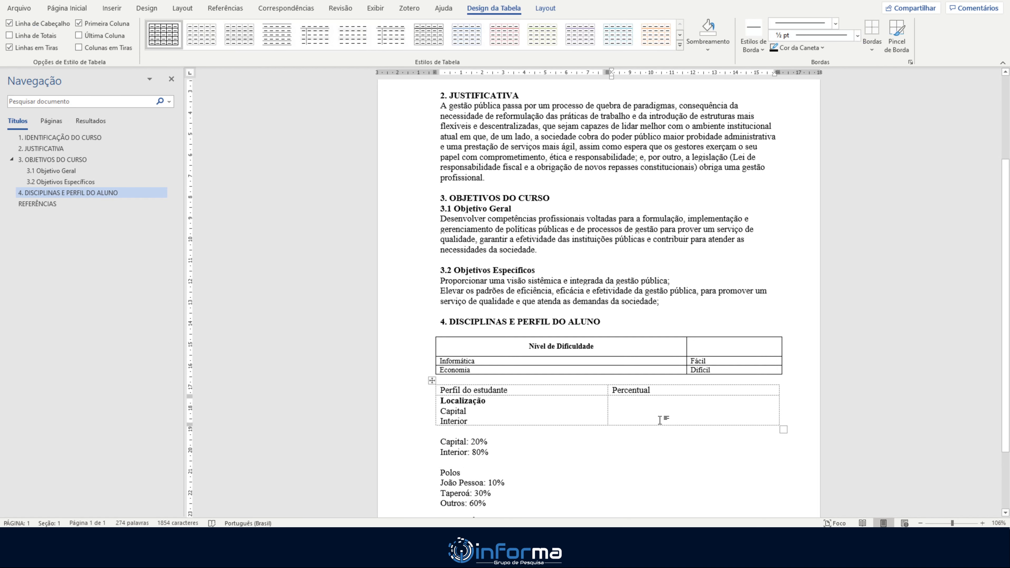
click(545, 8)
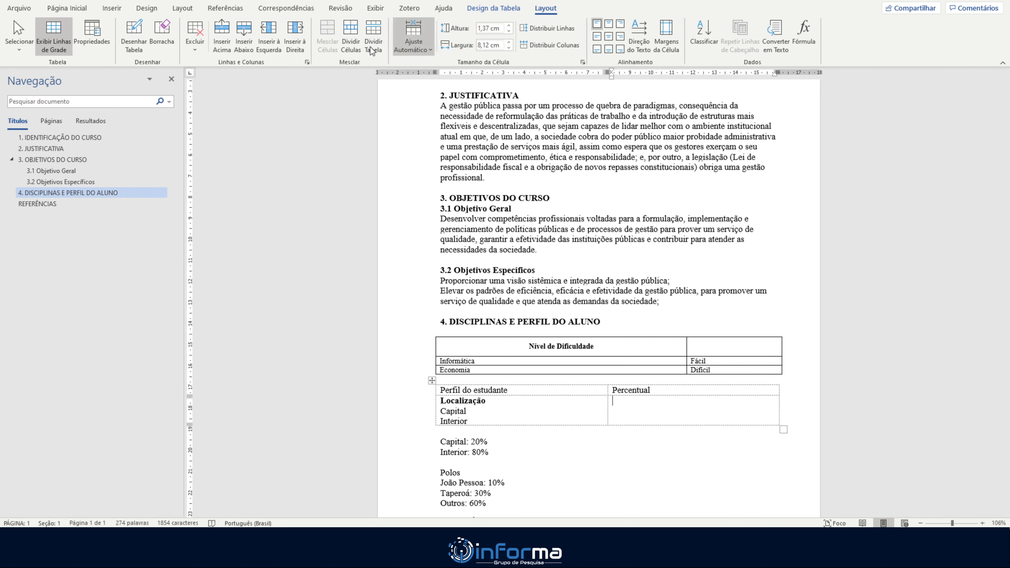
click(244, 42)
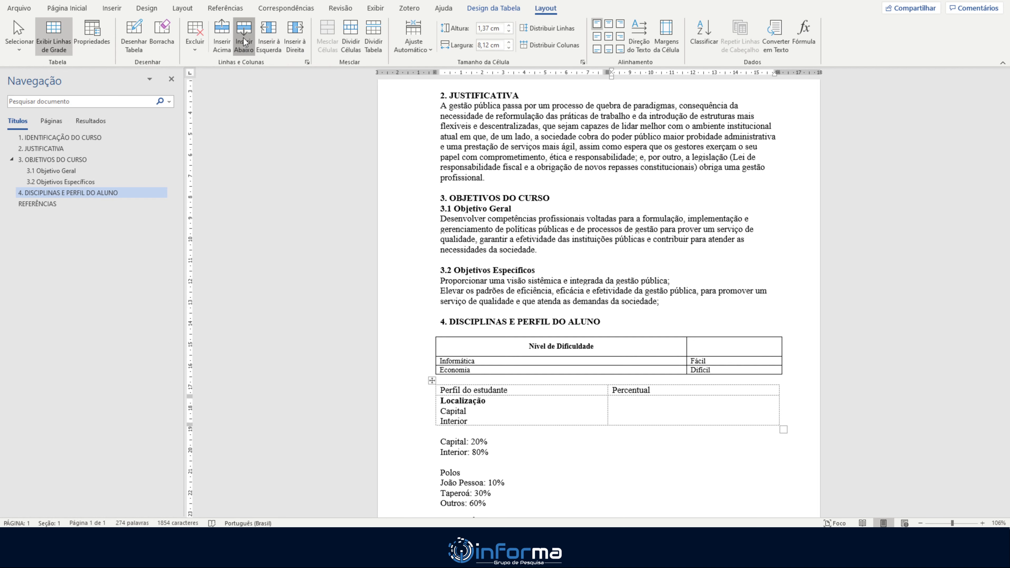
Step: Enter "Polos" in bold in the new row's first cell and start a new line below it
click(515, 431)
scroll(514, 430, down, 1)
text(Polos)
key(Return)
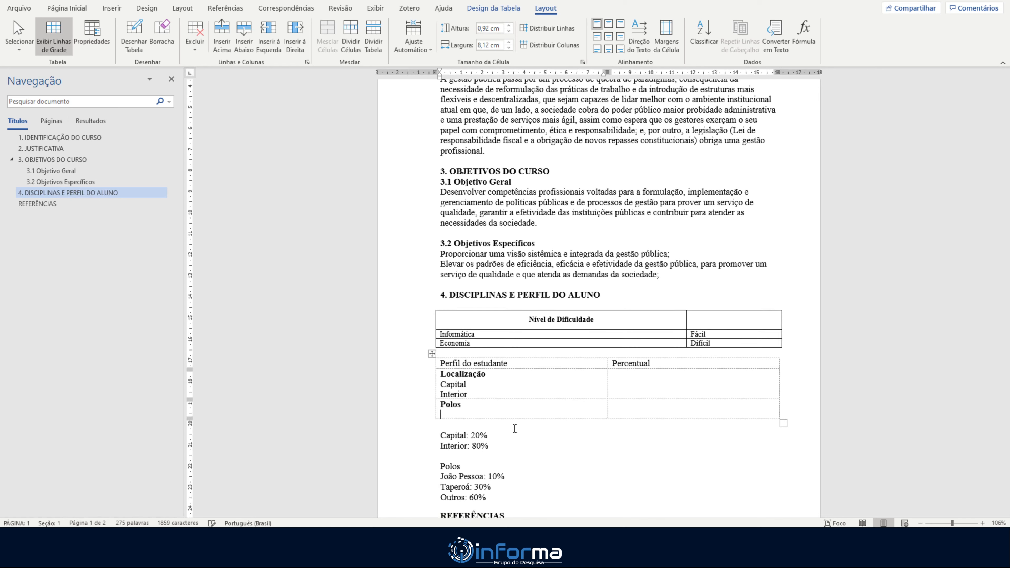
Step: Turn off bold and list "João Pessoa", "Taperoá" and "Outros" on separate lines under "Polos"
click(67, 8)
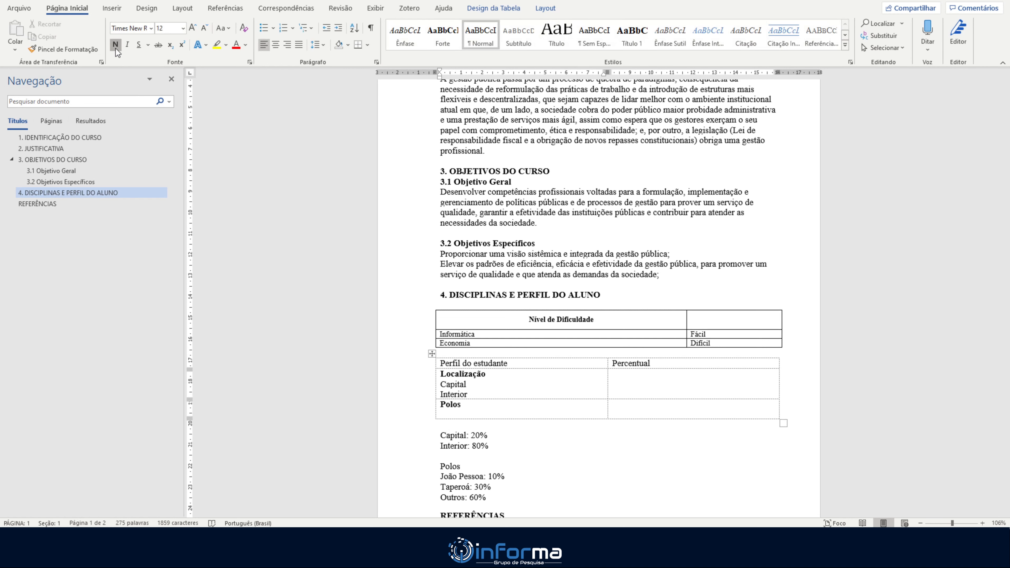
text(João Pessoa)
key(Return)
text(Taperoá)
key(Return)
text(Outros)
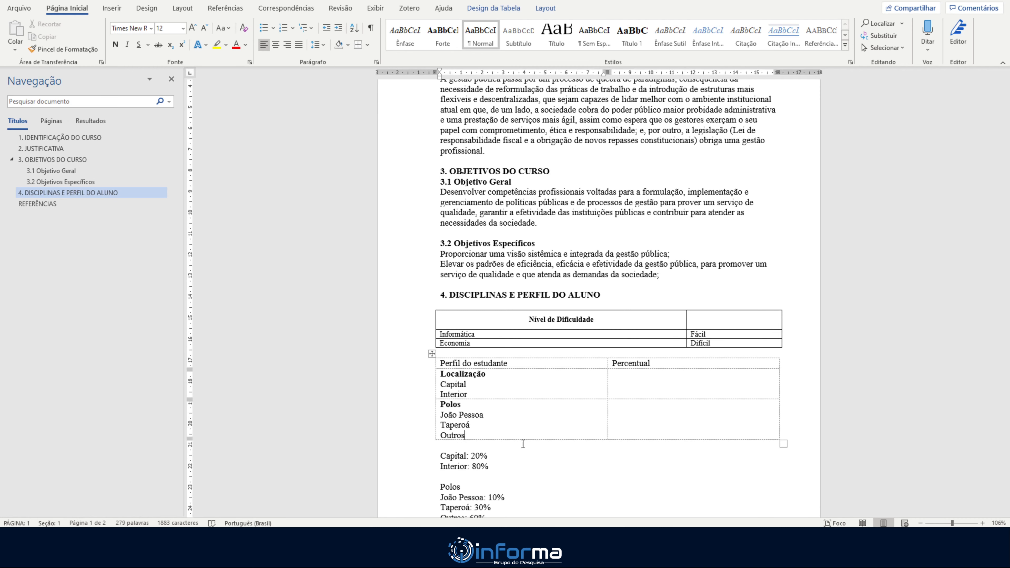
Step: Enter 20% and 80% in the "Percentual" column, aligned with "Capital" and "Interior", leaving the cell's first line blank
scroll(523, 444, down, 2)
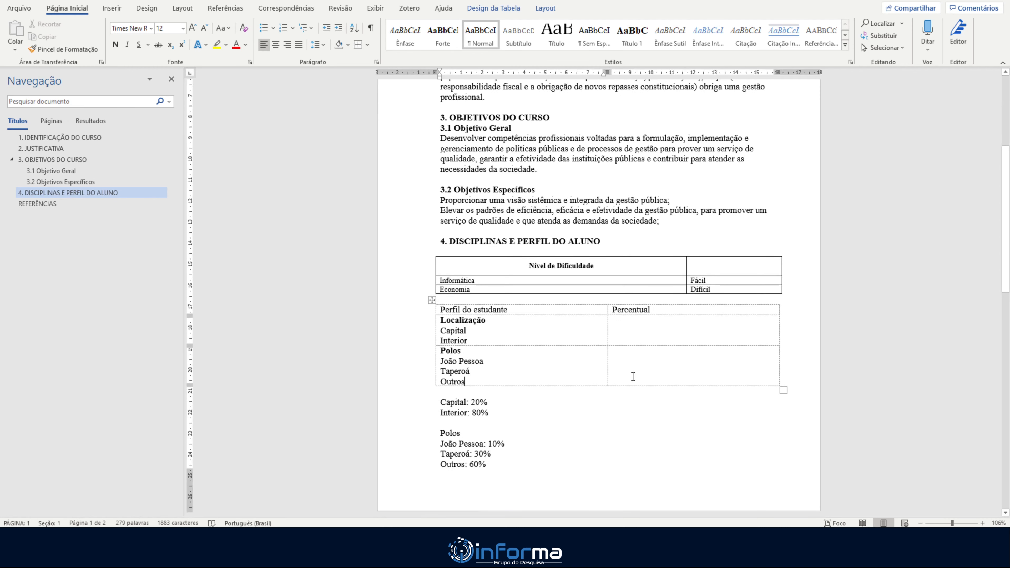
click(636, 334)
click(652, 320)
key(Return)
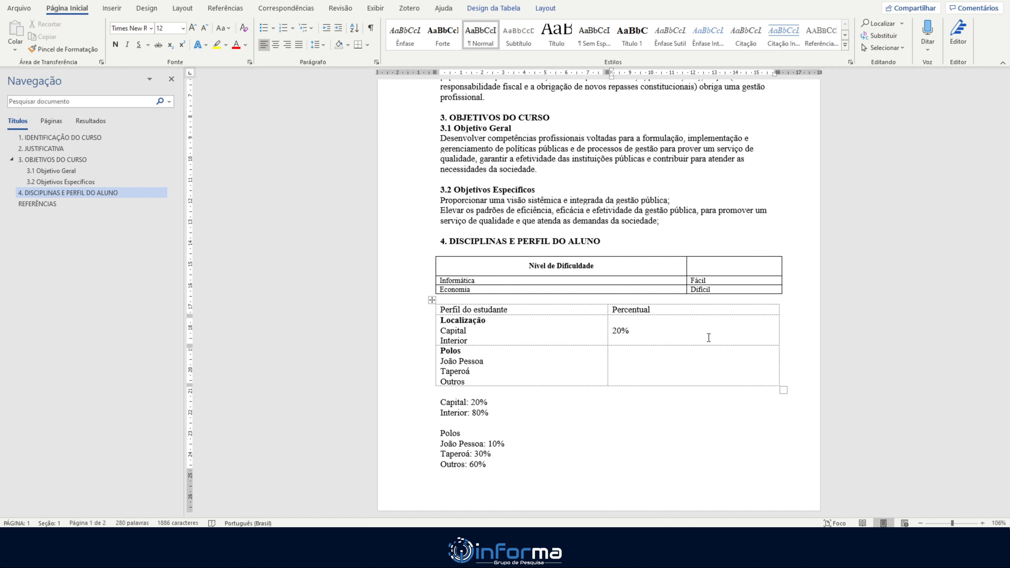
key(Return)
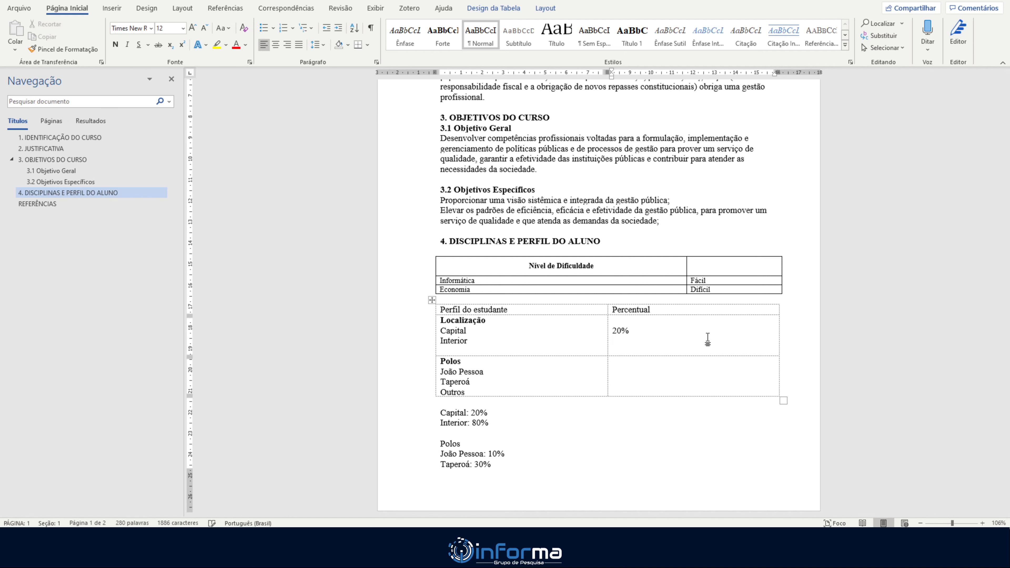
key(Delete)
text(80%)
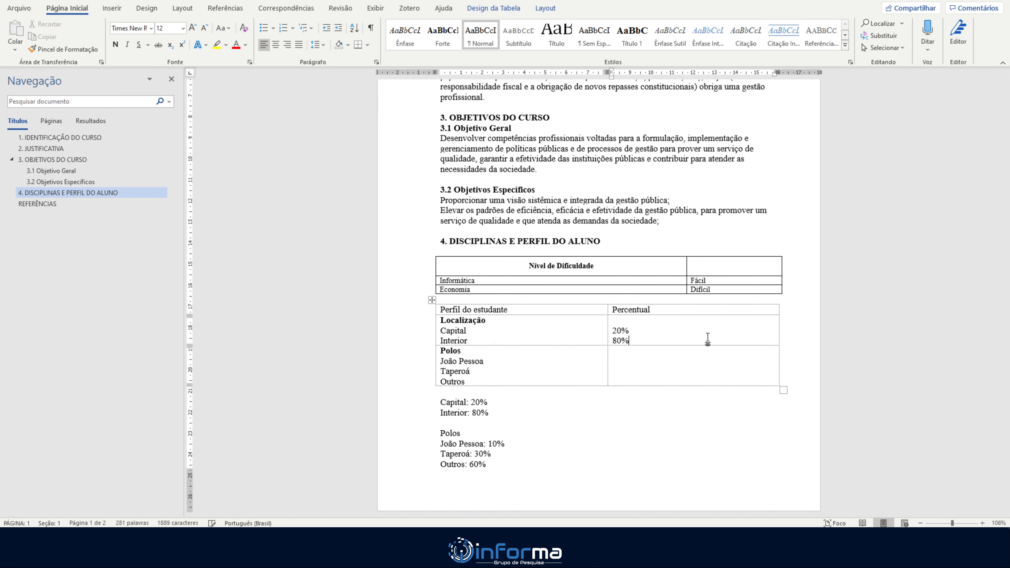
Step: Enter 10%, 30% and 60% in the "Percentual" column, aligned with "João Pessoa", "Taperoá" and "Outros"
click(628, 356)
text(10%)
key(Return)
text(30%)
key(Return)
text(60%)
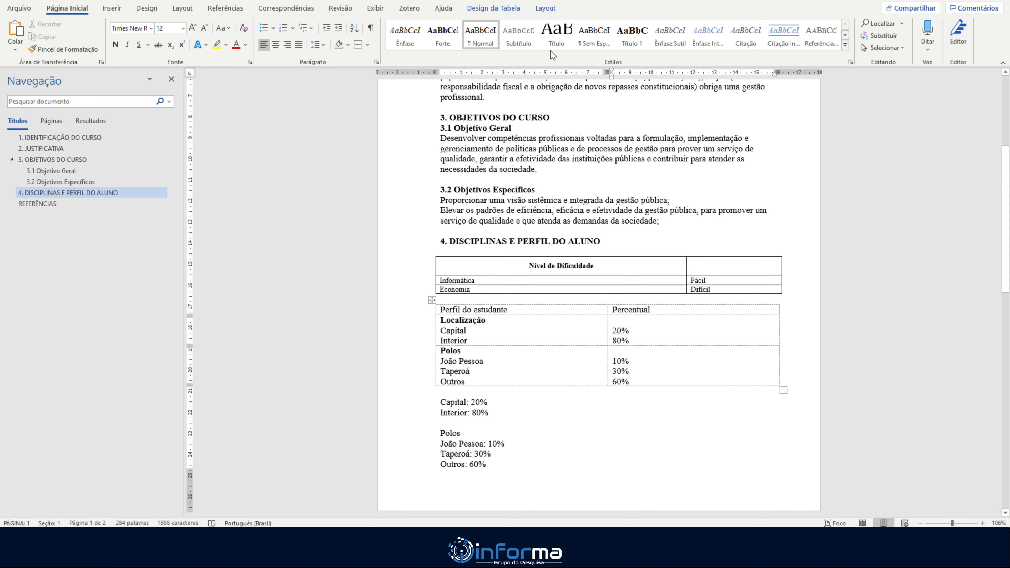
Step: Apply the fourth style under Tabelas Simples, the one with horizontal lines, to the student-profile table
click(545, 7)
click(510, 12)
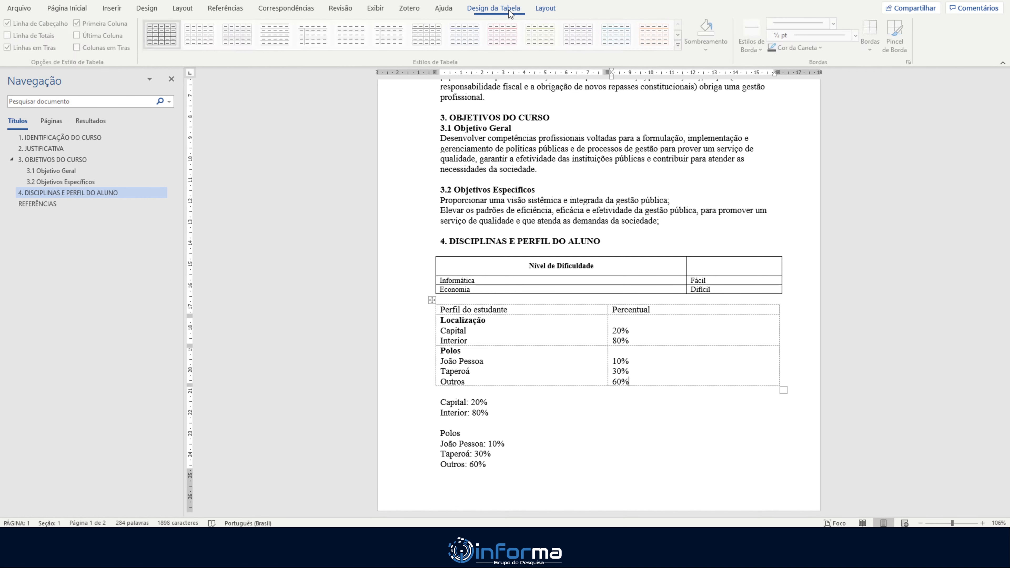
click(680, 45)
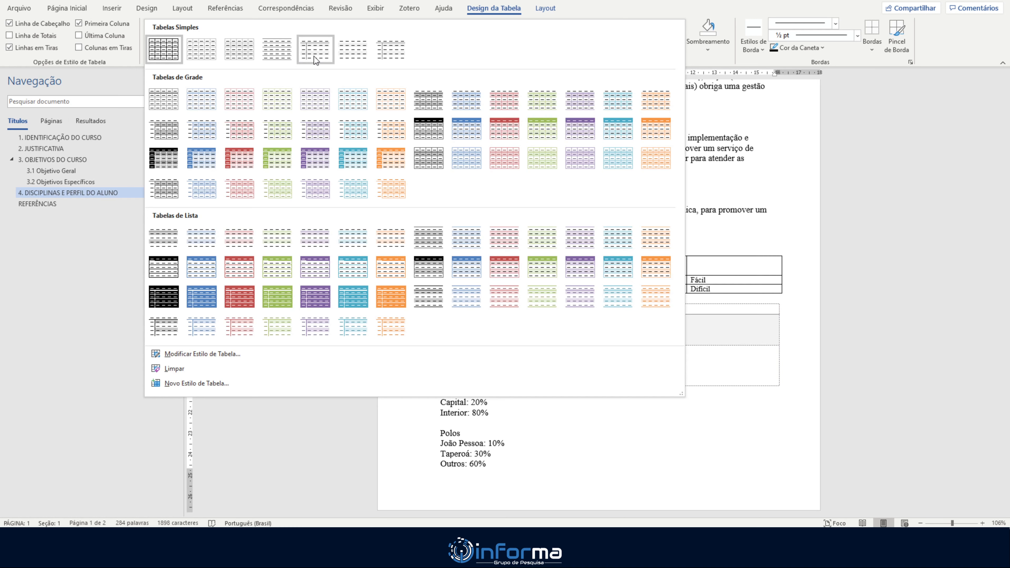
click(285, 59)
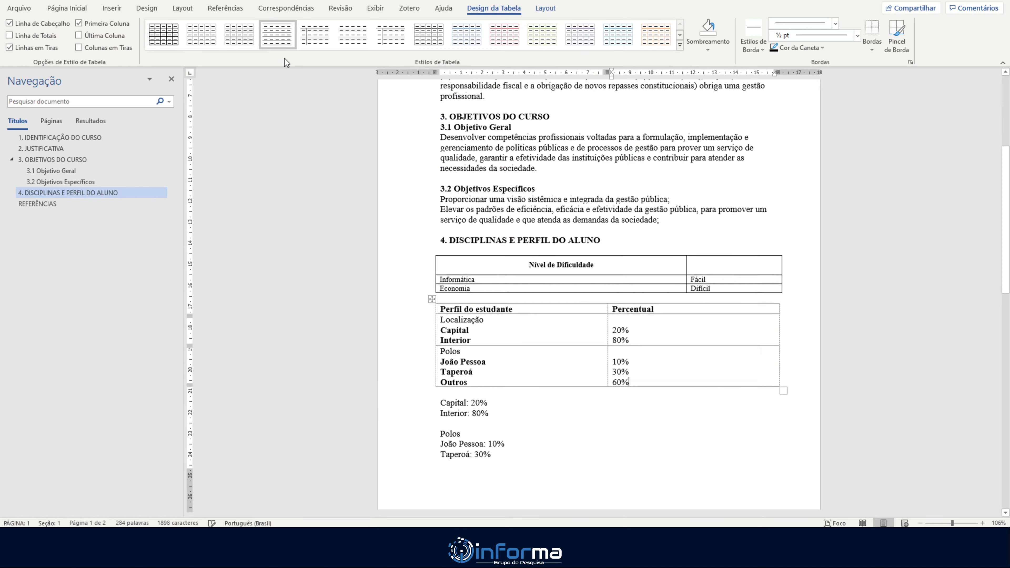
click(651, 453)
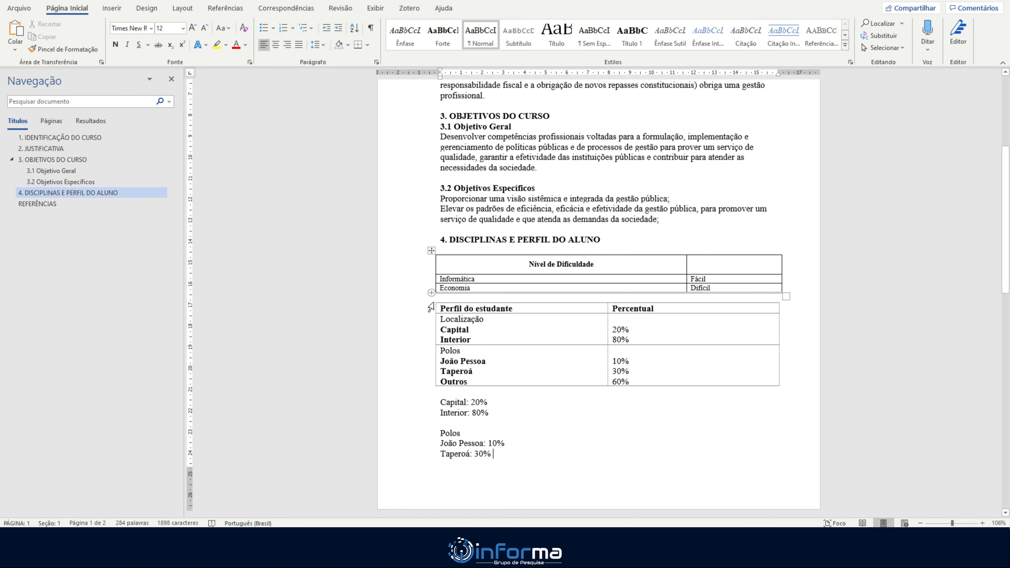
Step: Hide the vertical gridlines of the student-profile table
mouse_move(424, 308)
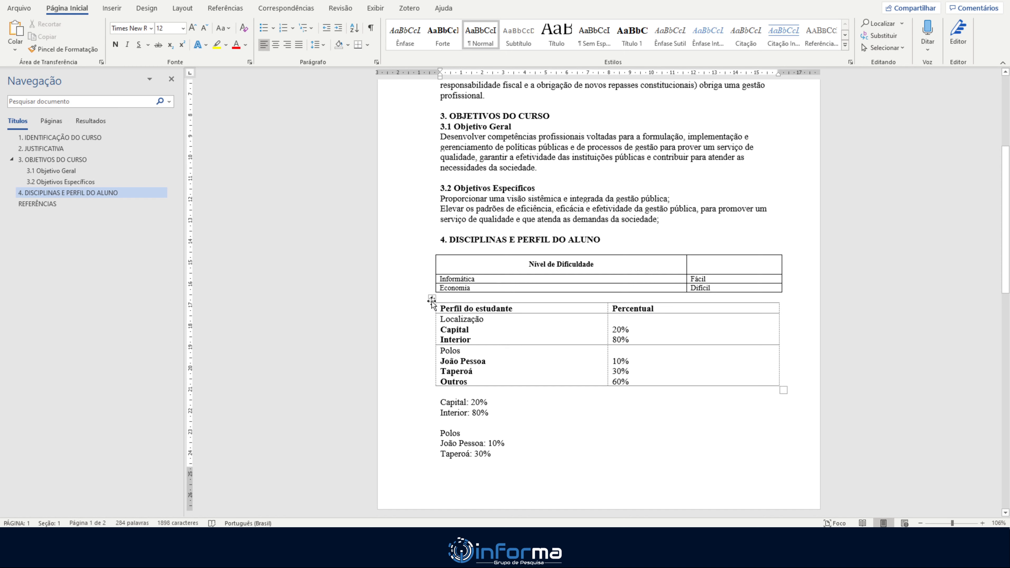
click(432, 298)
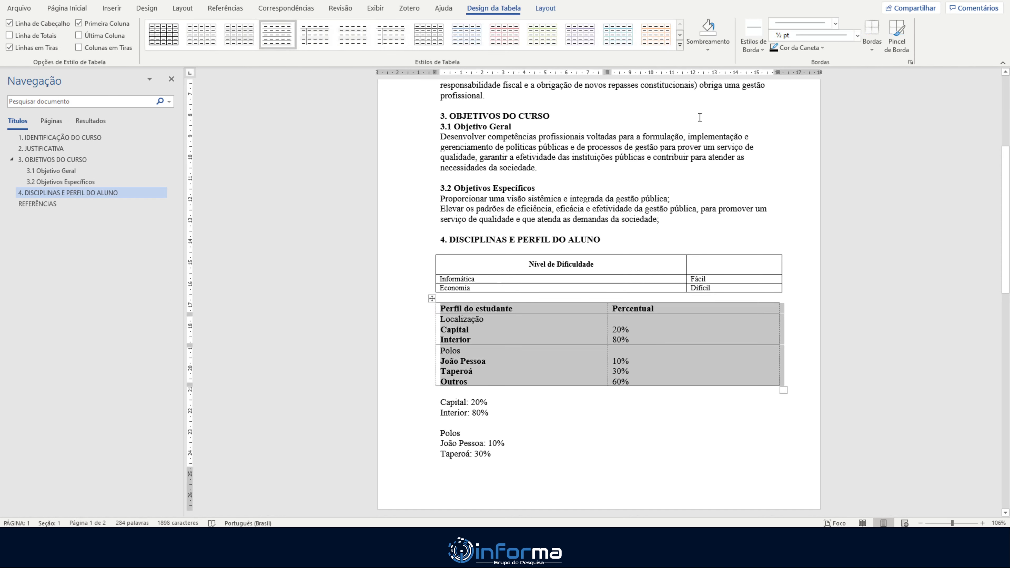
click(874, 46)
click(903, 277)
click(757, 427)
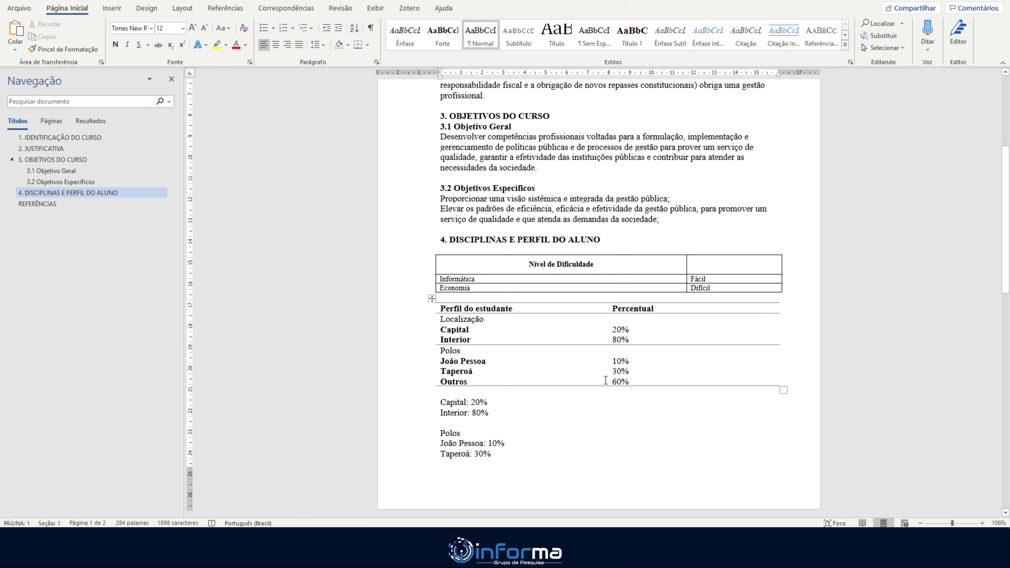
drag(454, 306, 675, 317)
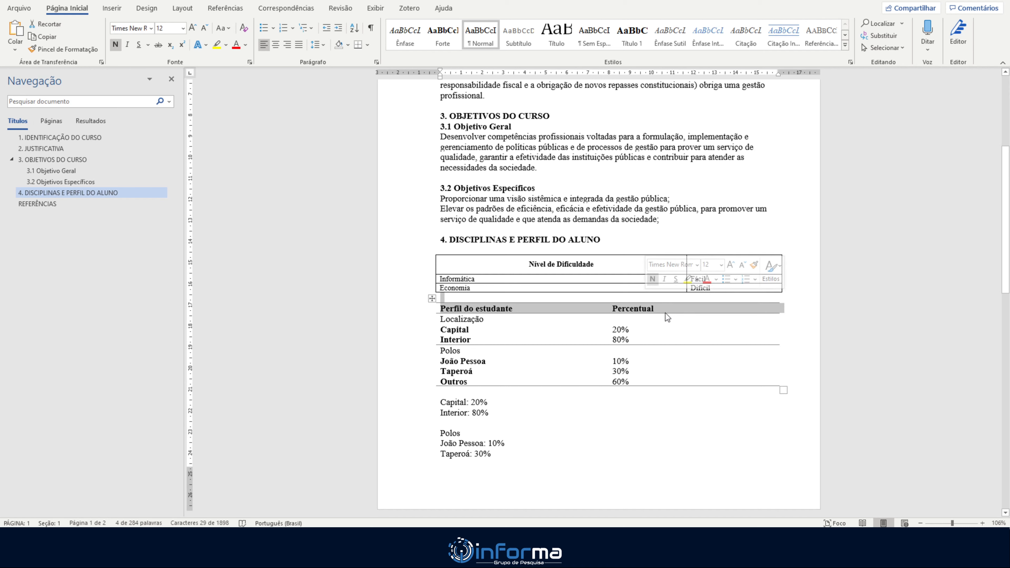
click(572, 318)
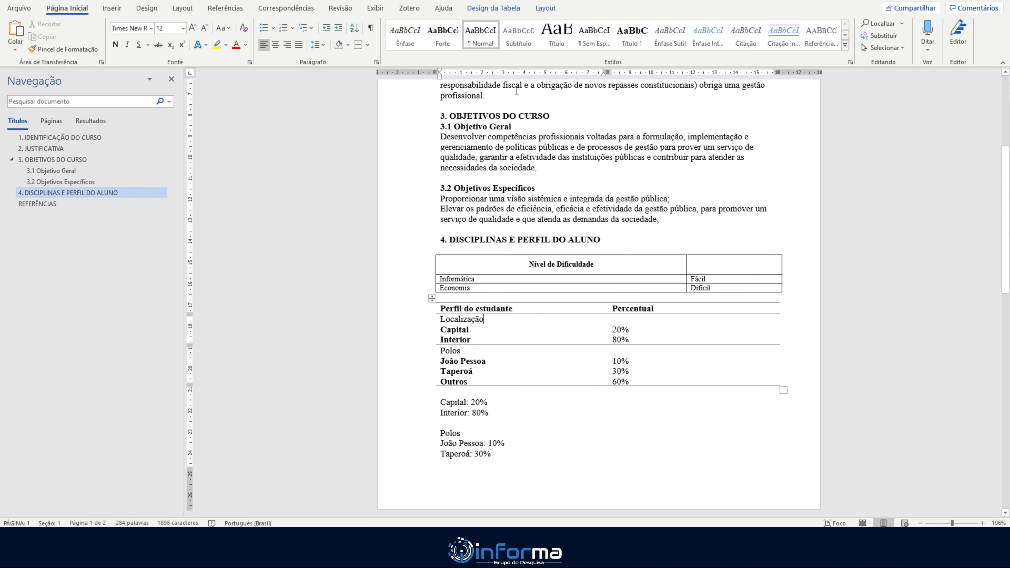
click(656, 315)
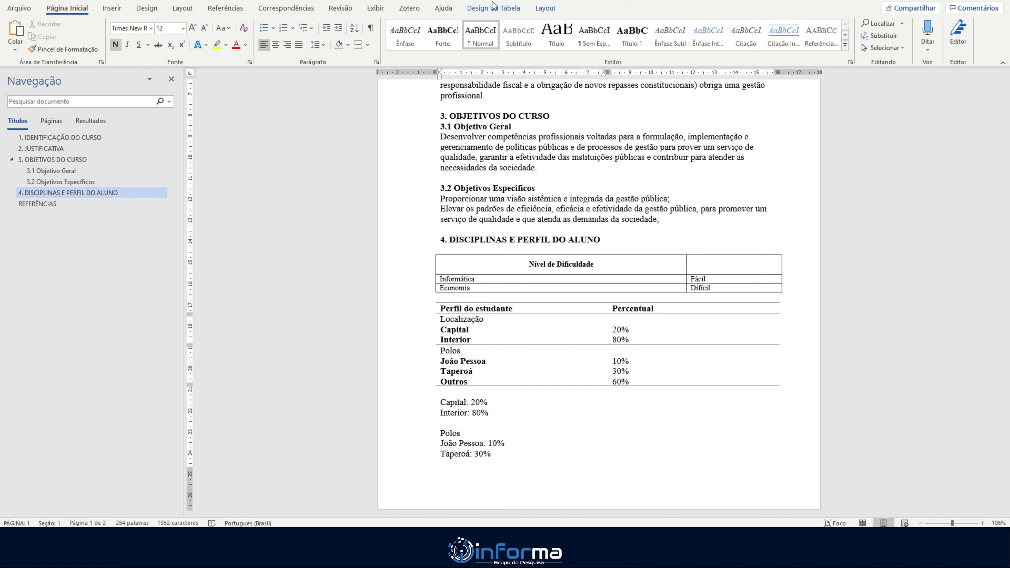
Step: Start creating a new table style, with its formatting applied to the whole table (Tabela inteira)
click(499, 10)
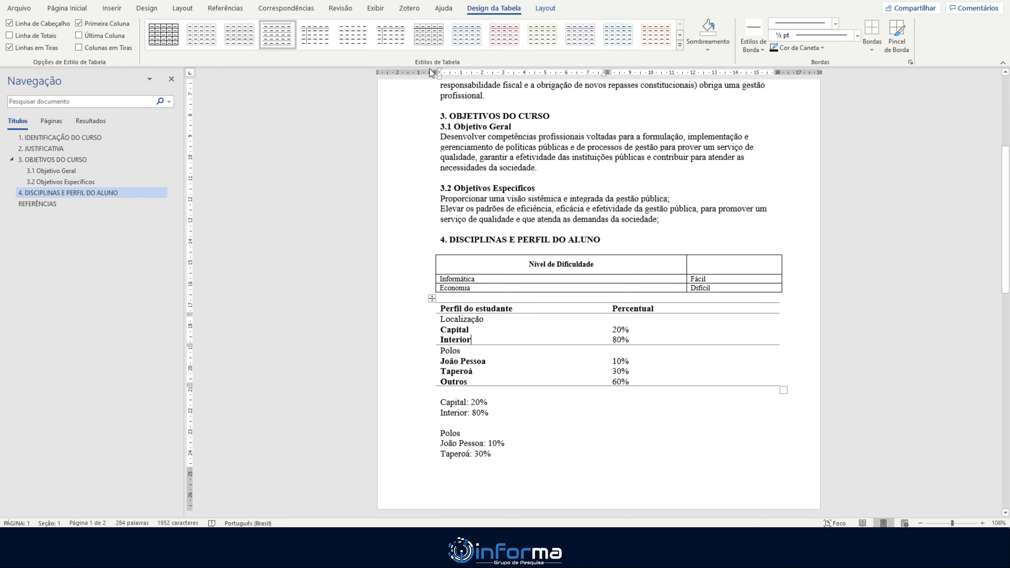
click(680, 45)
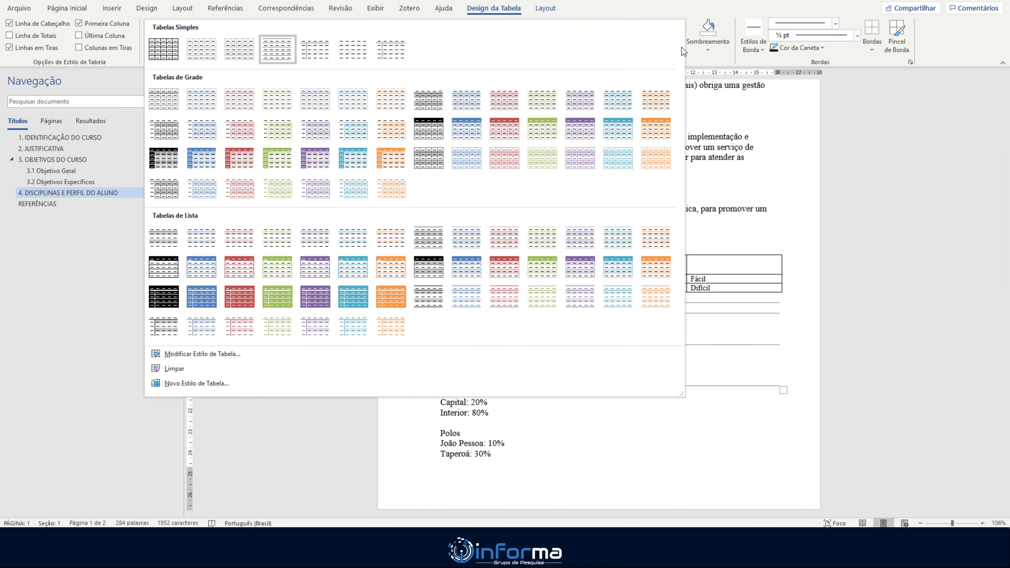
click(438, 385)
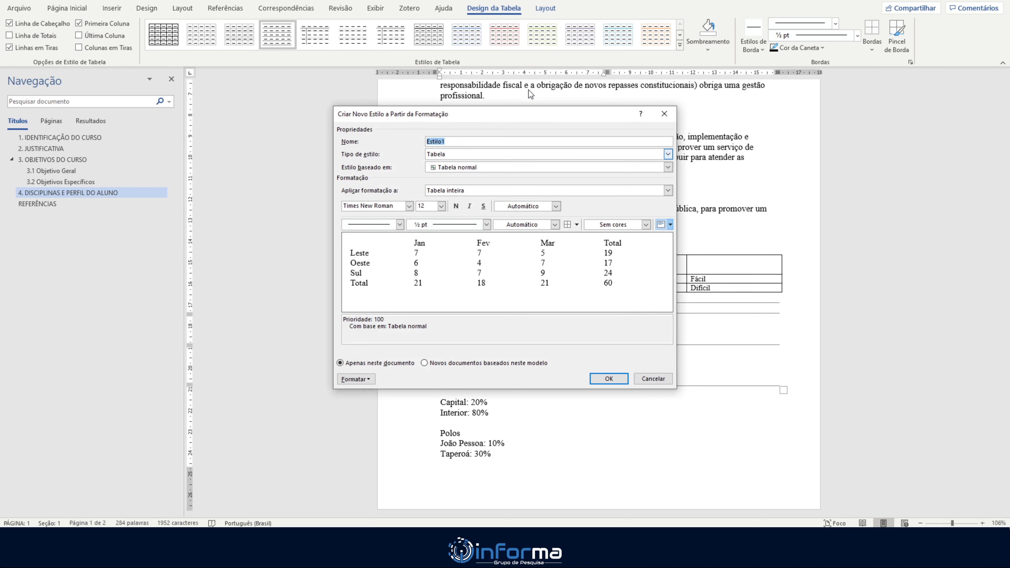
click(543, 189)
click(542, 189)
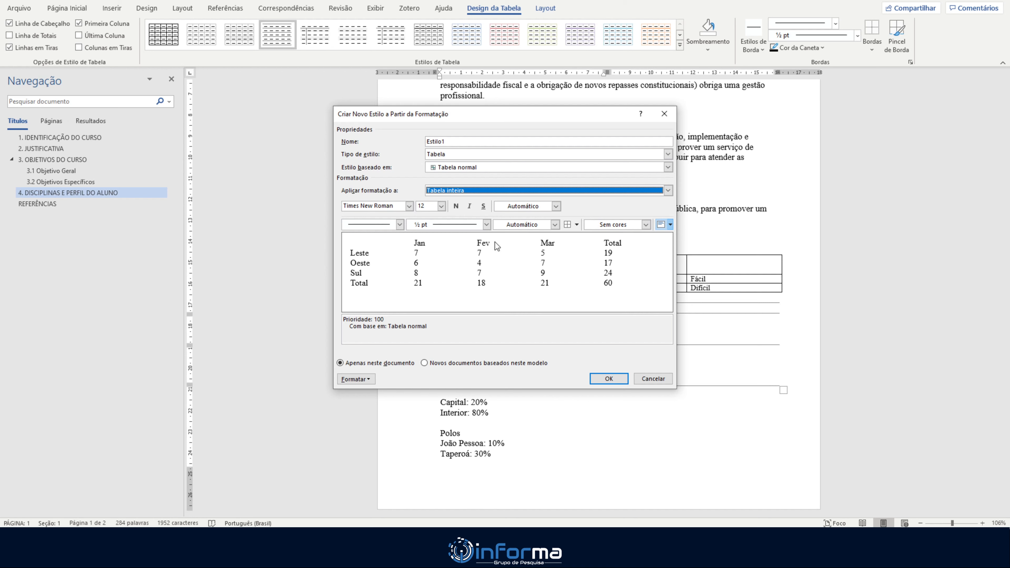
Step: Set the new style's whole-table font to Times New Roman, 10 pt
click(408, 206)
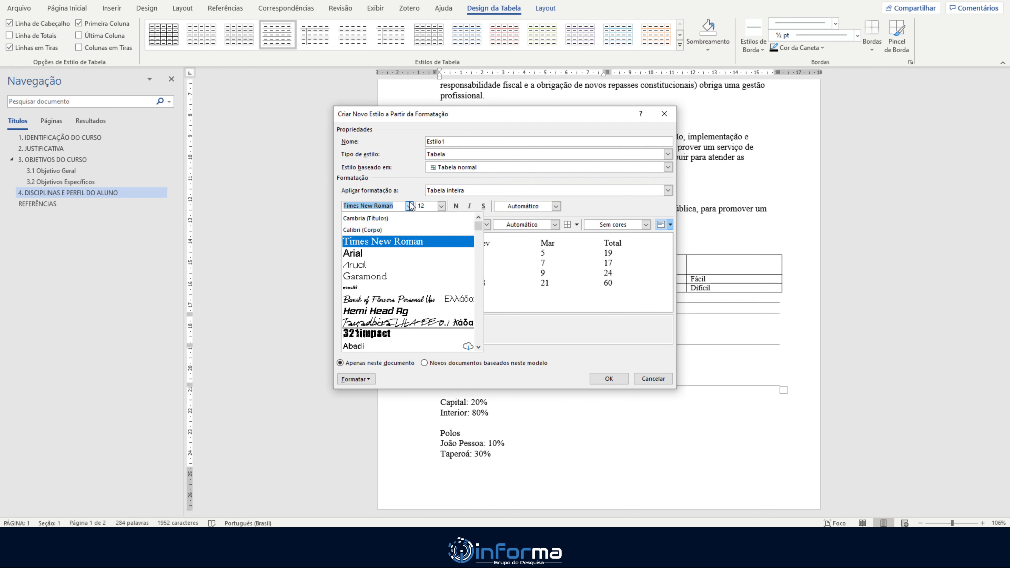
click(410, 241)
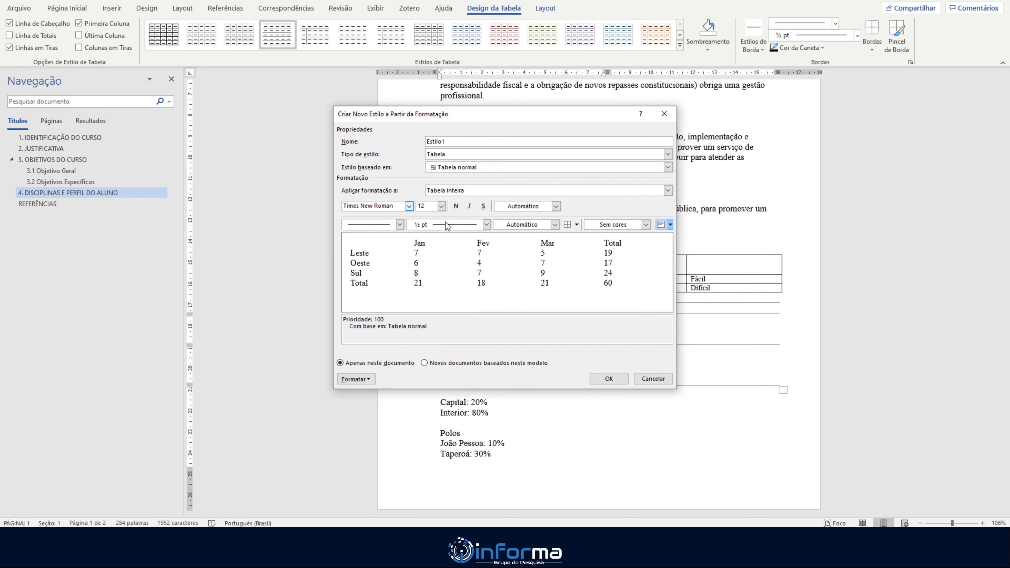
click(442, 206)
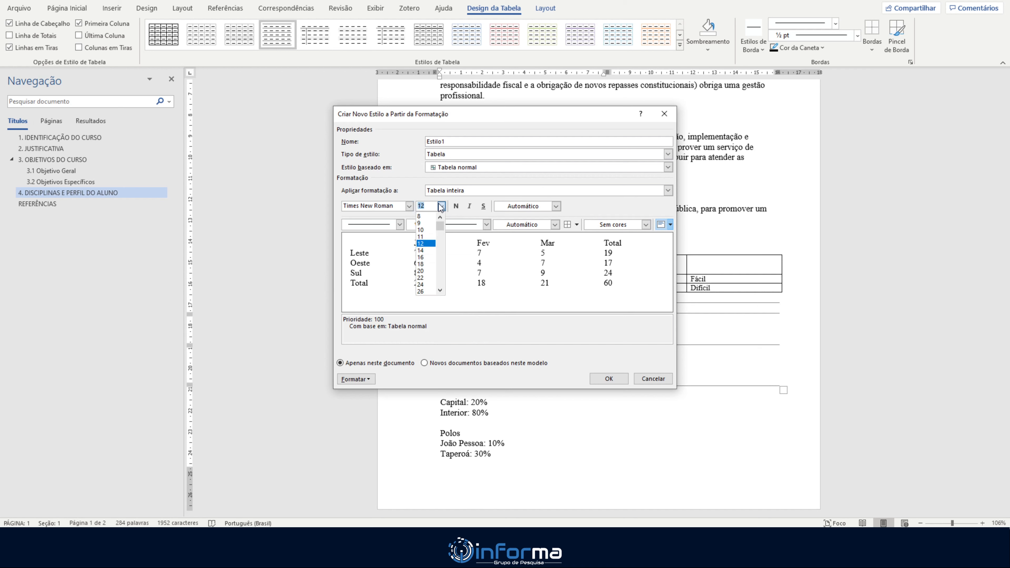
click(424, 232)
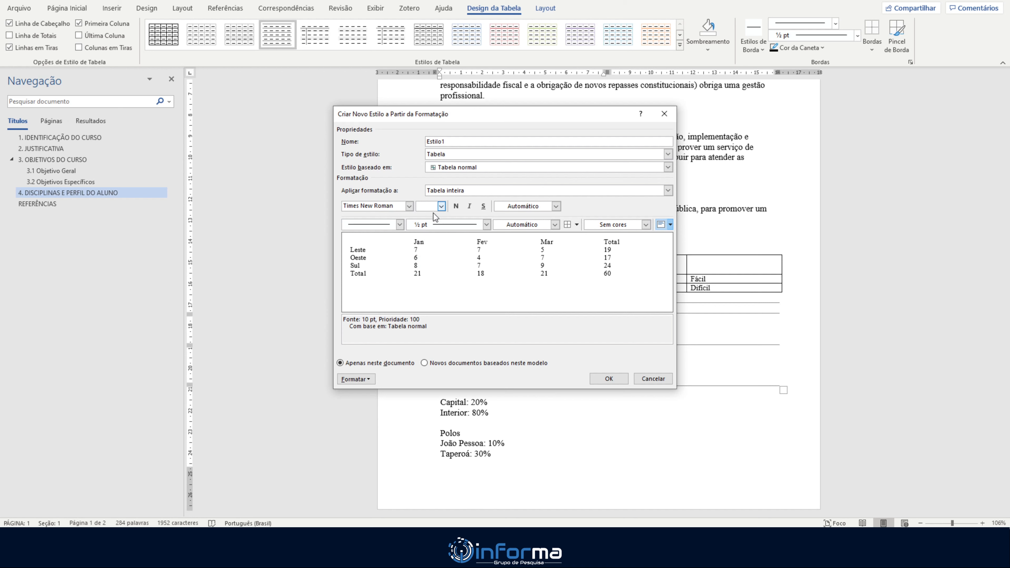
click(442, 206)
click(429, 230)
Step: Make the header row (Com linha de cabeçalho) bold in the new table style
click(467, 194)
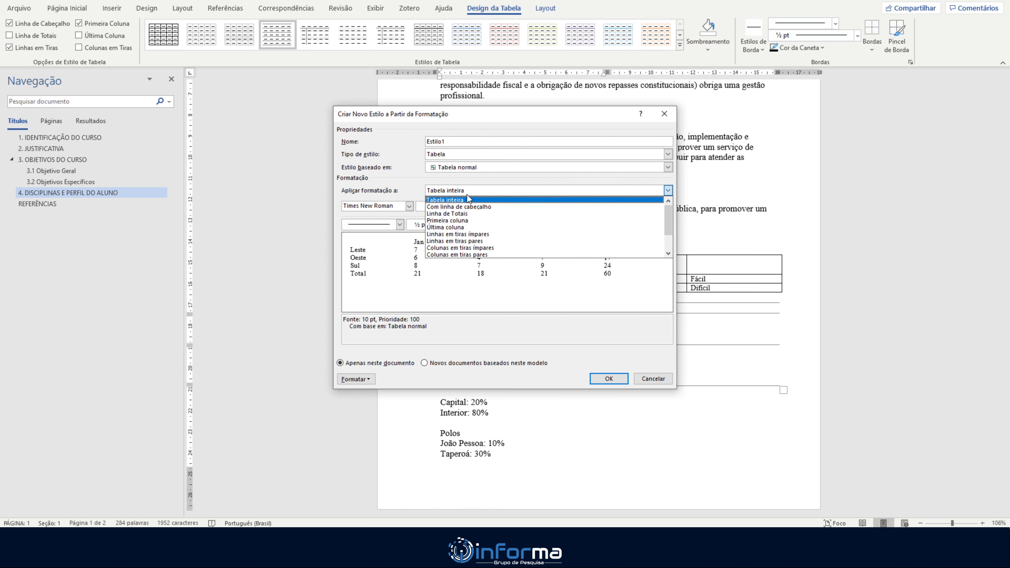
click(503, 209)
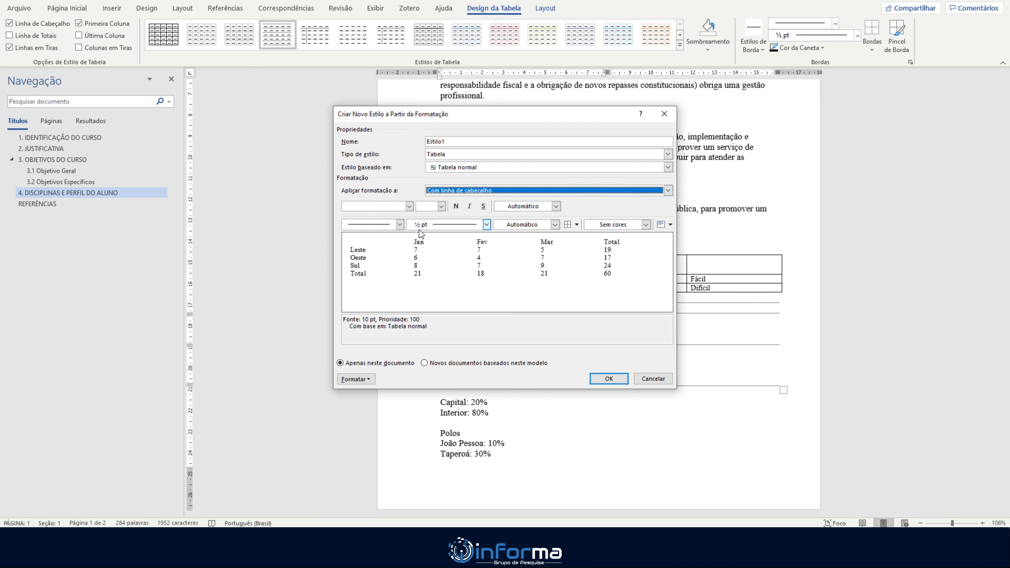
click(457, 207)
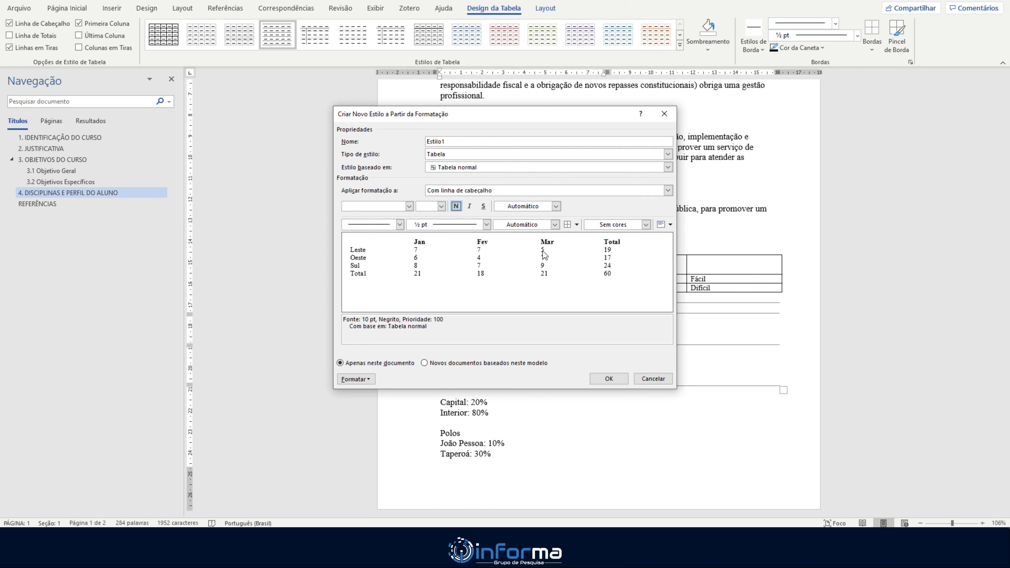
Step: Give the new style's header row a top border 1 ½ pt thick
click(576, 225)
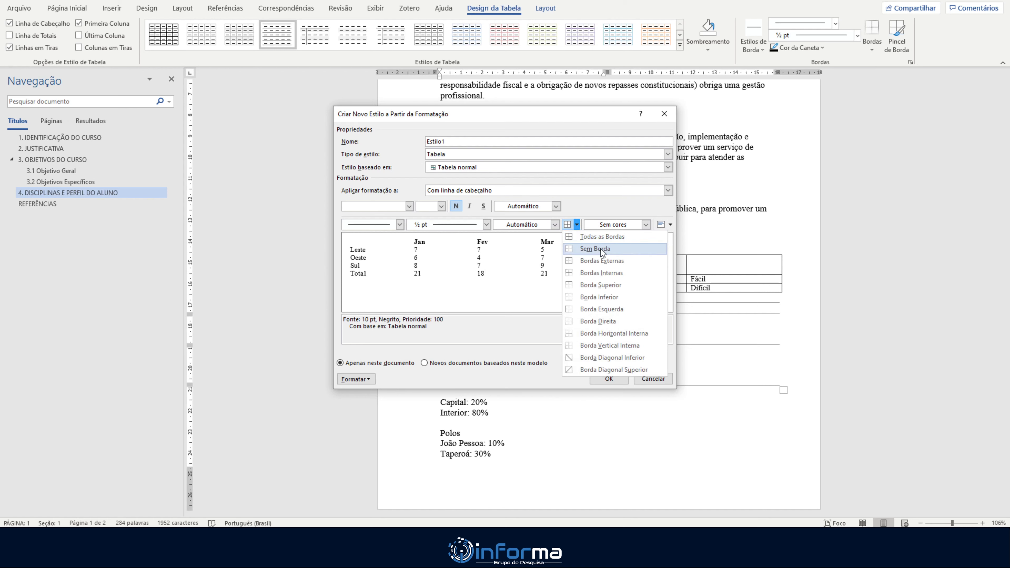
click(625, 284)
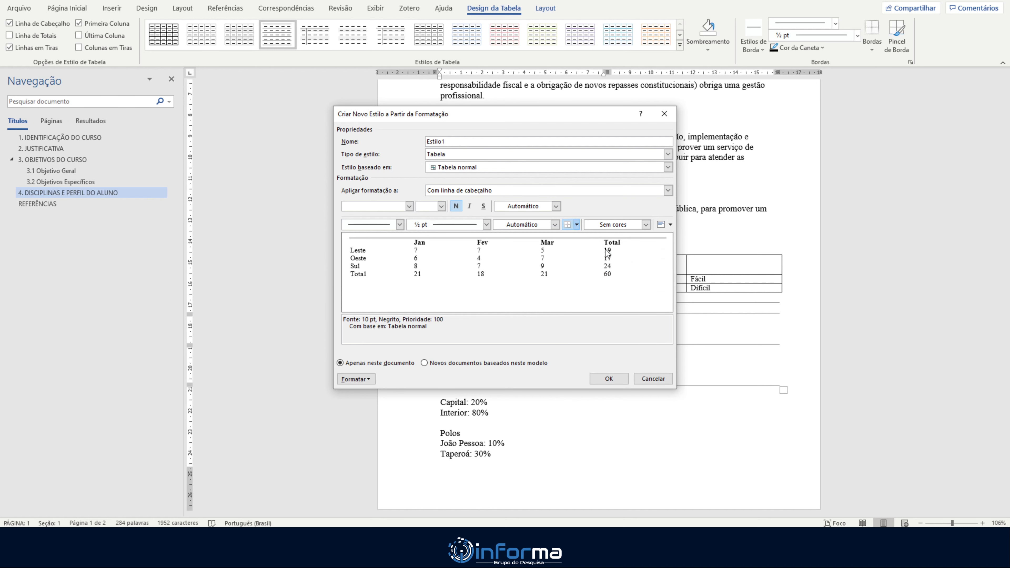
click(473, 224)
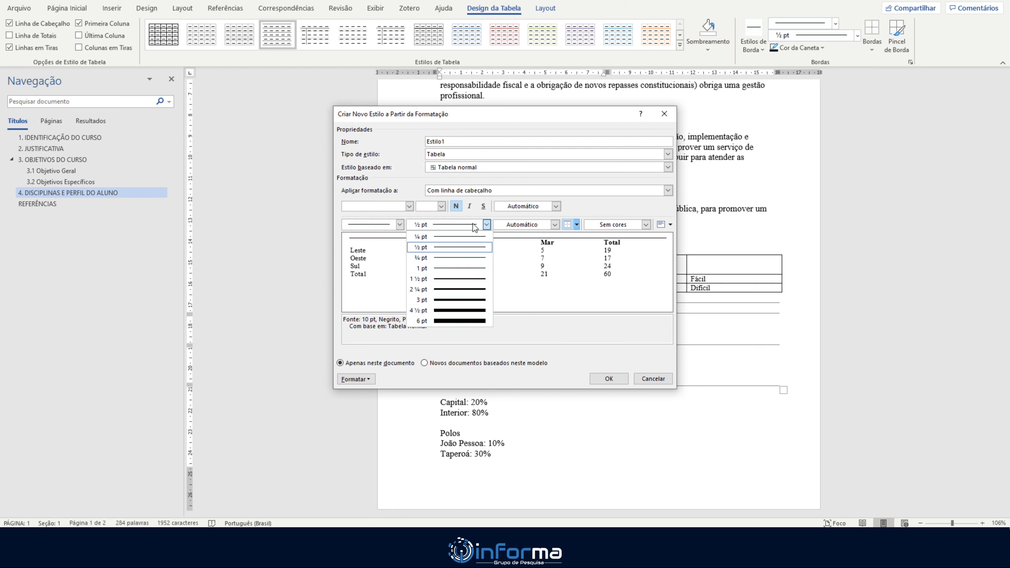
click(473, 279)
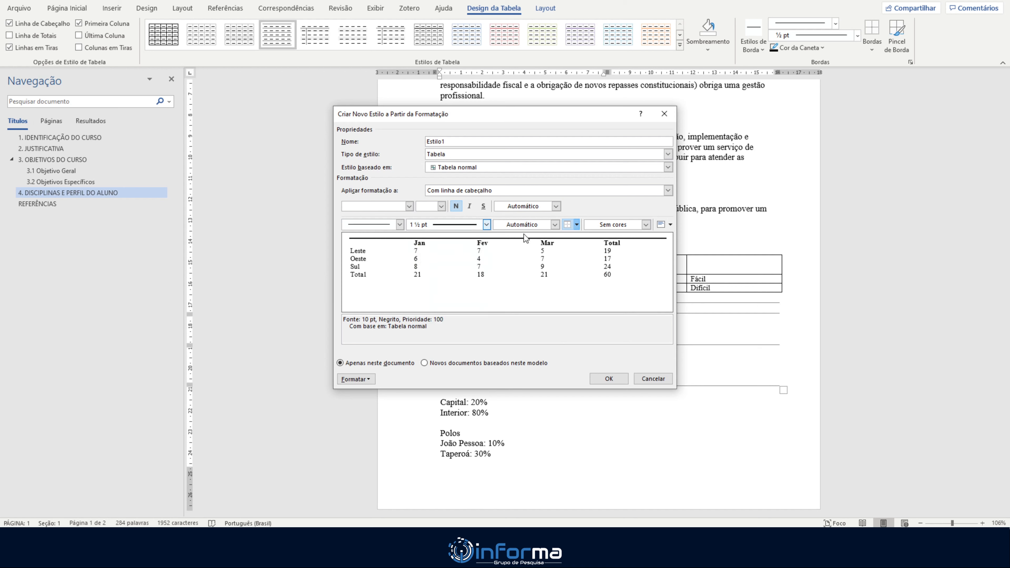
Step: Add a 1 ½ pt bottom border to the header row of the new style
click(577, 225)
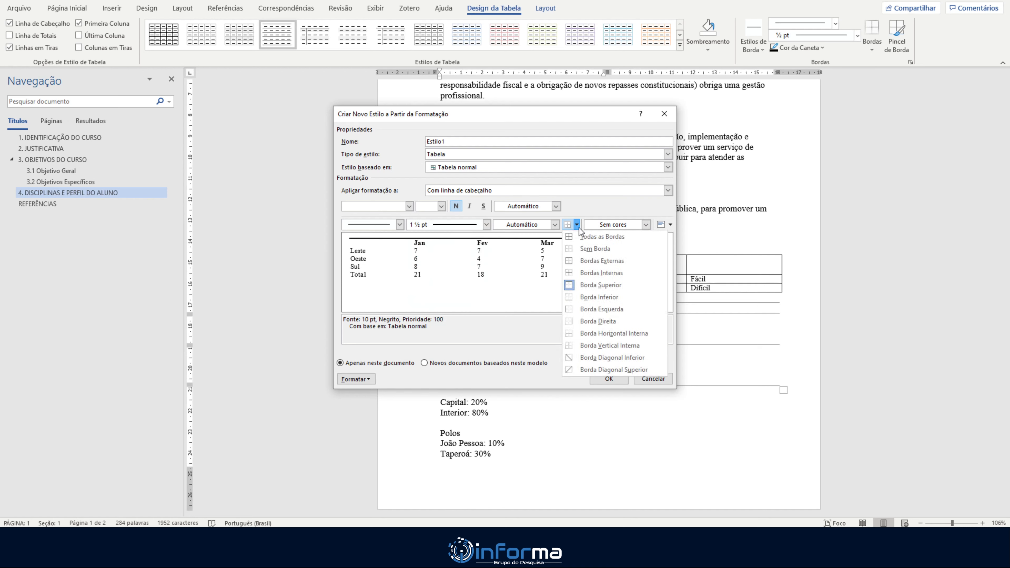
click(600, 298)
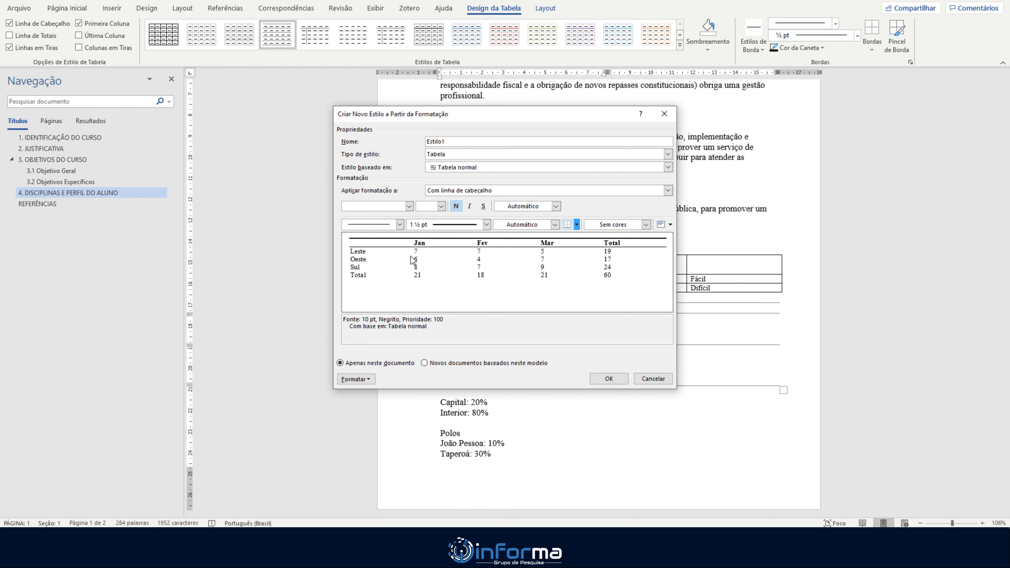
click(459, 225)
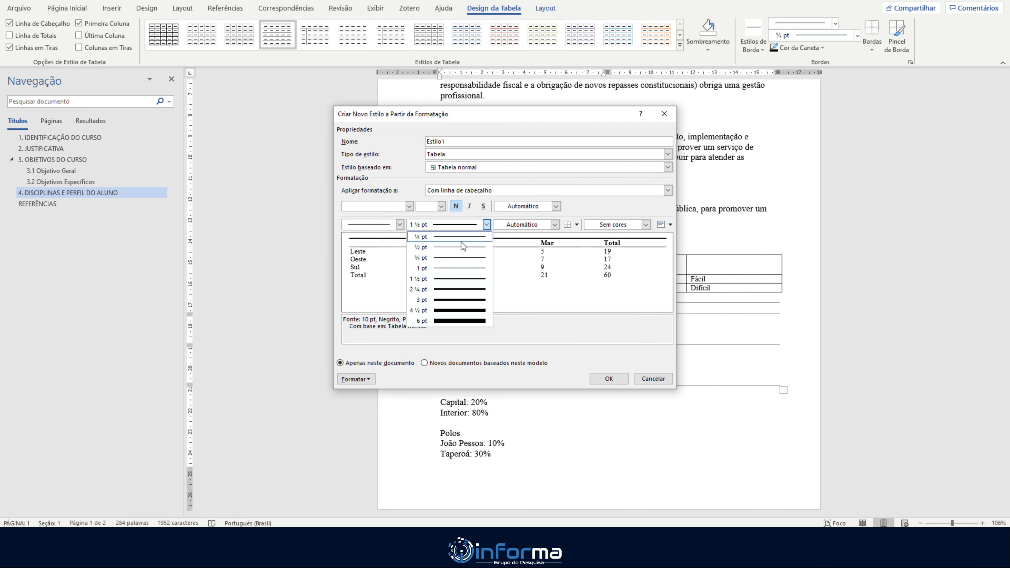
click(461, 279)
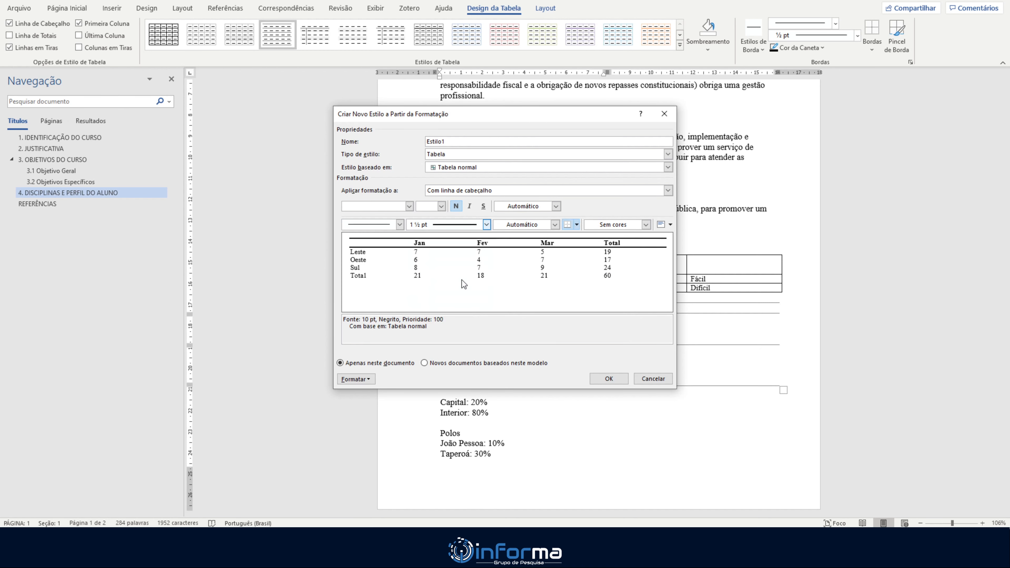
Step: Switch the style's formatting target to Tabela inteira and give the whole table a 1 ½ pt bottom border
click(556, 189)
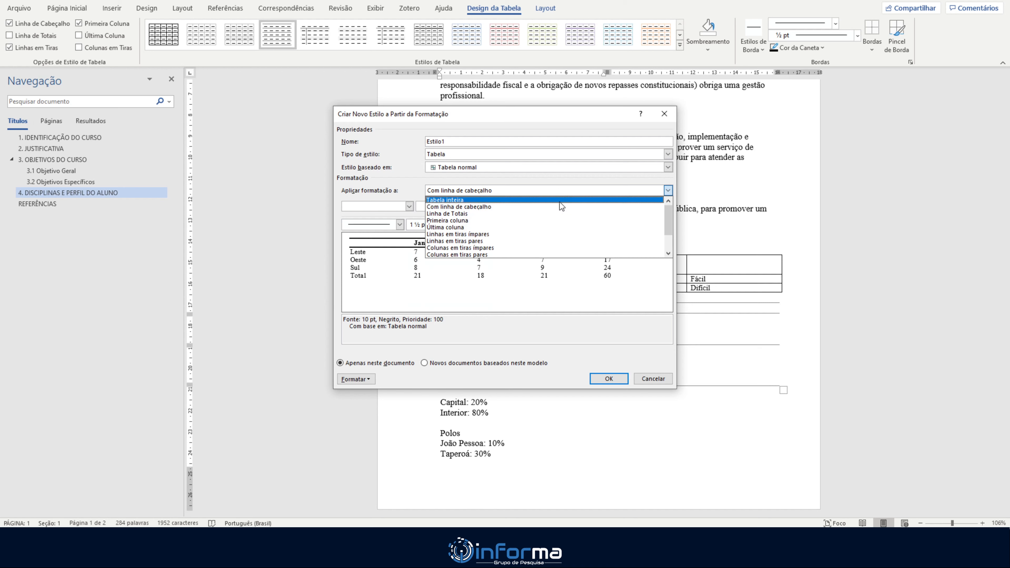
click(560, 201)
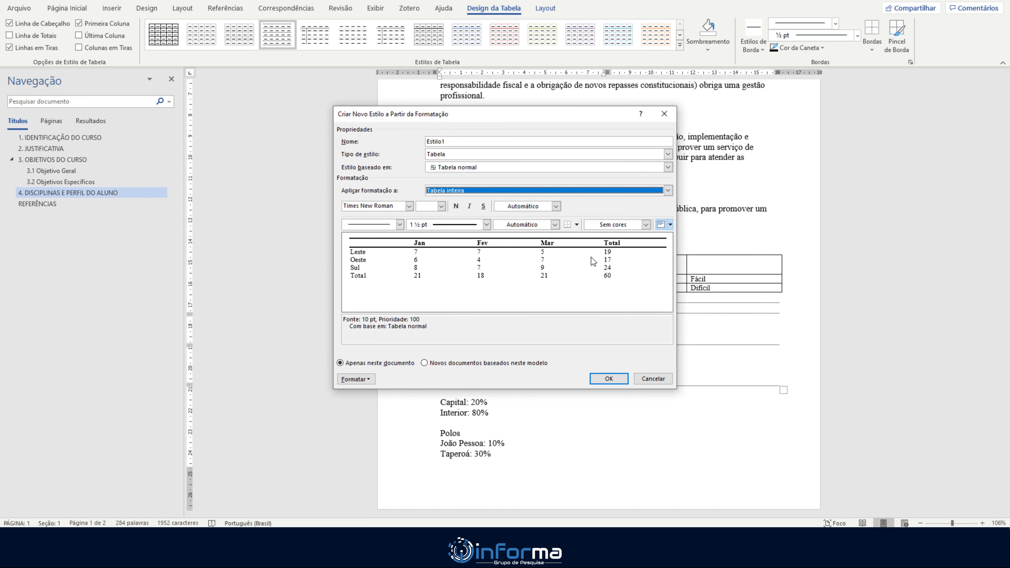
click(576, 226)
click(584, 235)
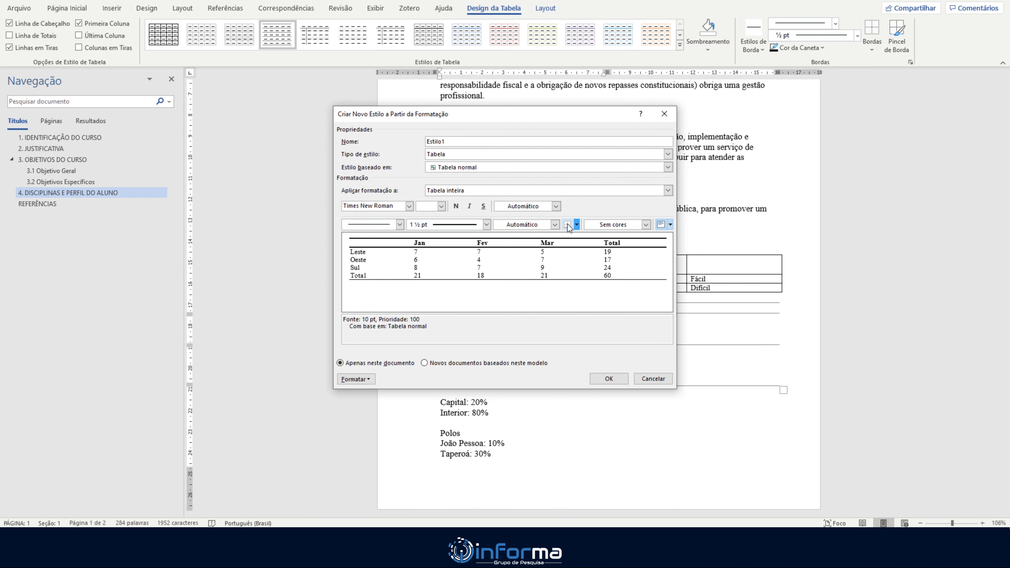
click(486, 225)
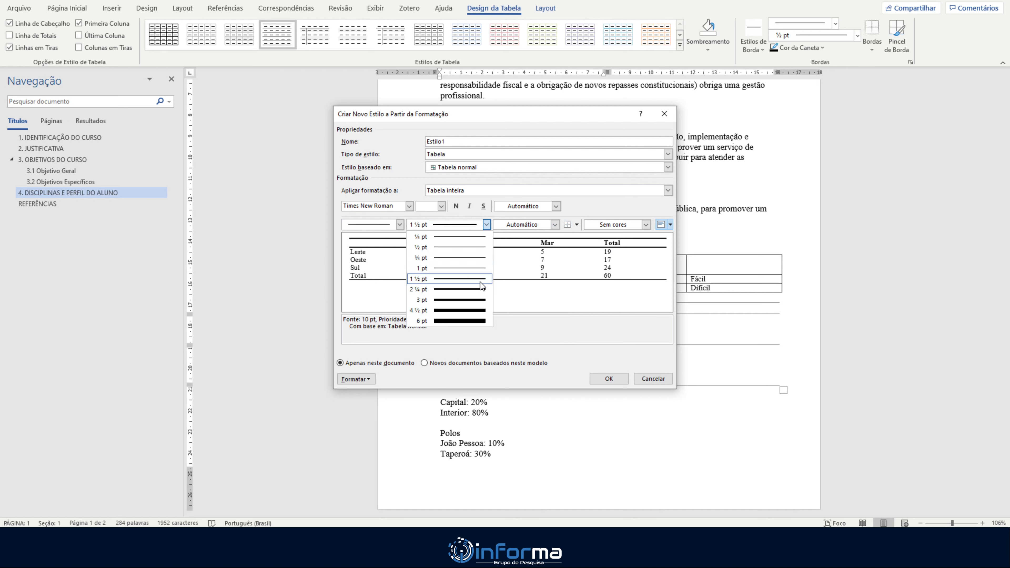
click(479, 281)
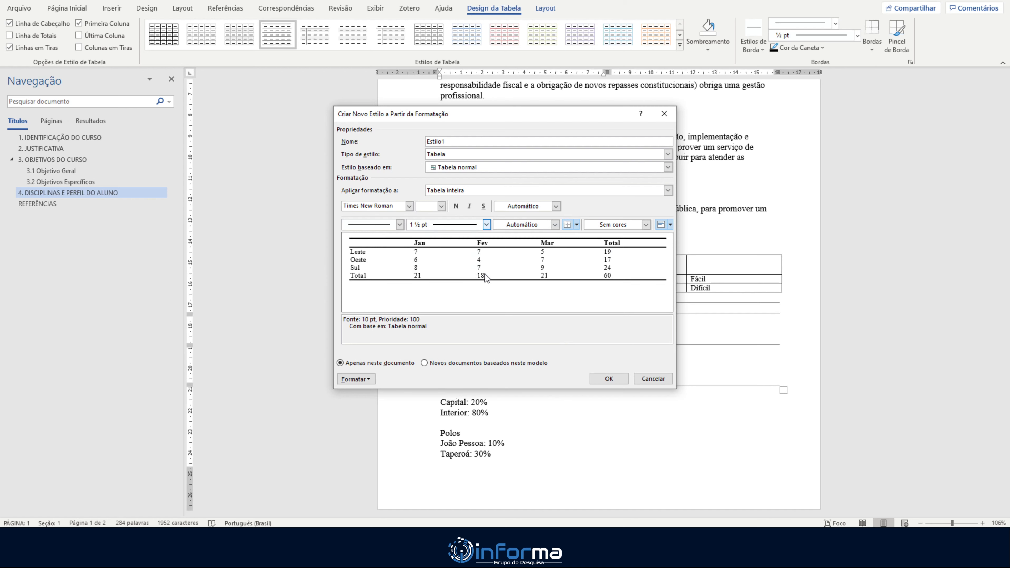
Step: Switch the style's formatting target to Linha de Totais and give the totals row a 1 ½ pt top border
click(479, 194)
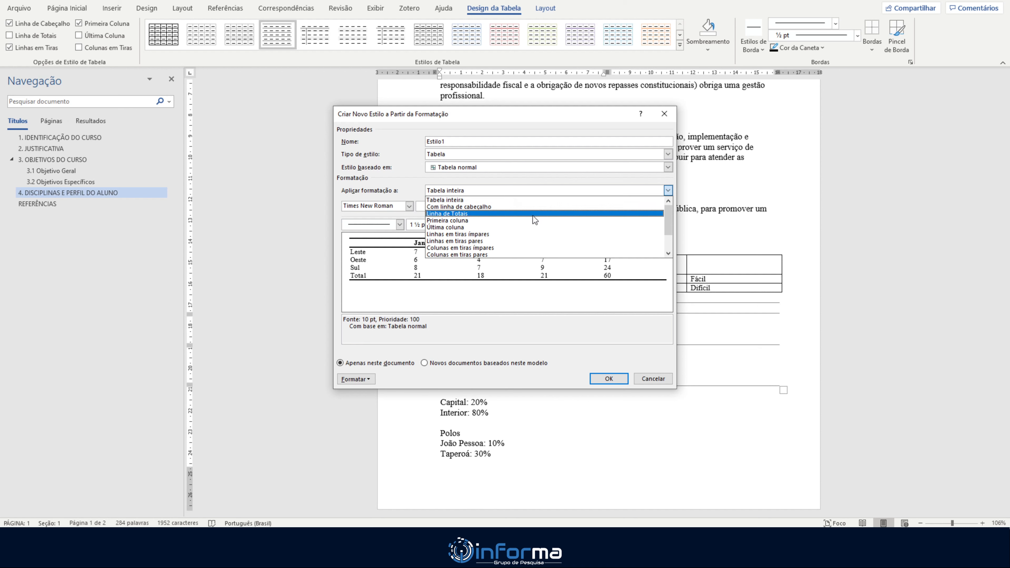
click(532, 215)
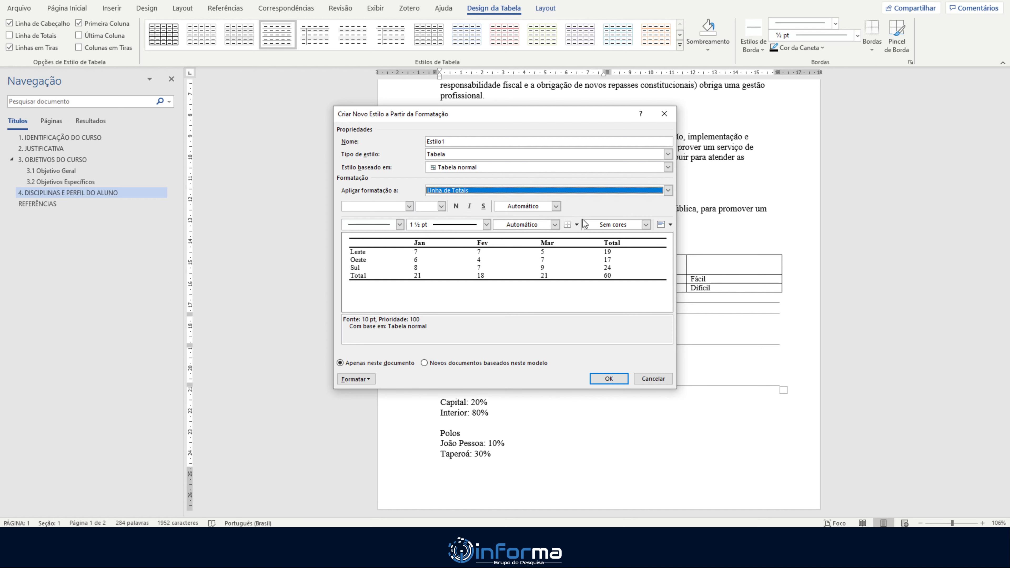
click(576, 225)
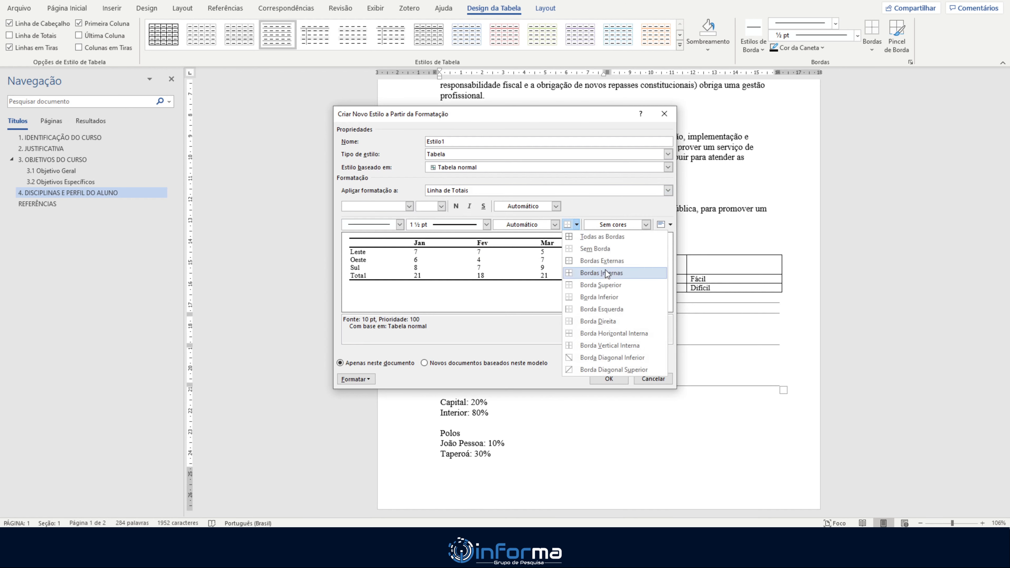
click(616, 286)
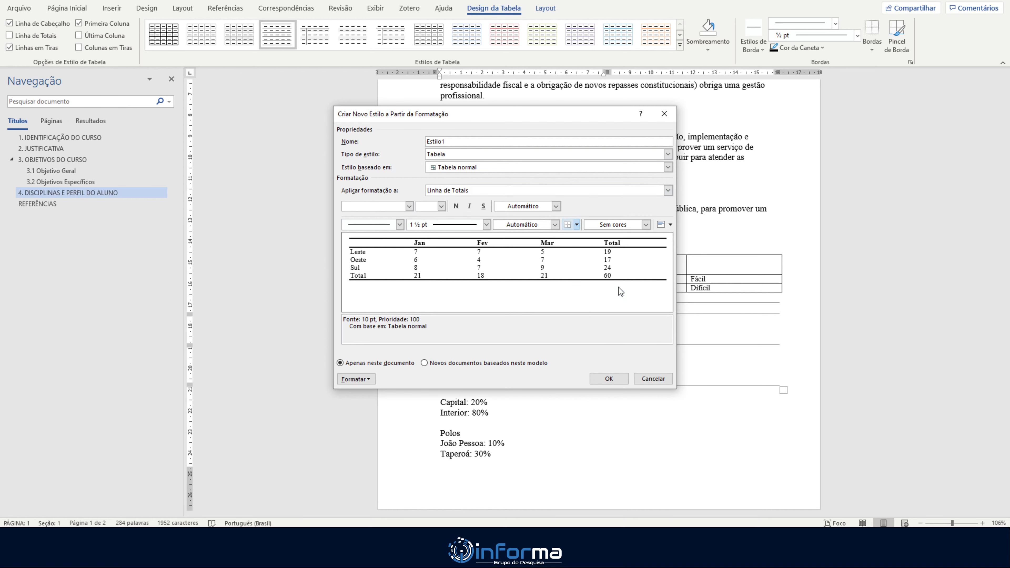
click(570, 225)
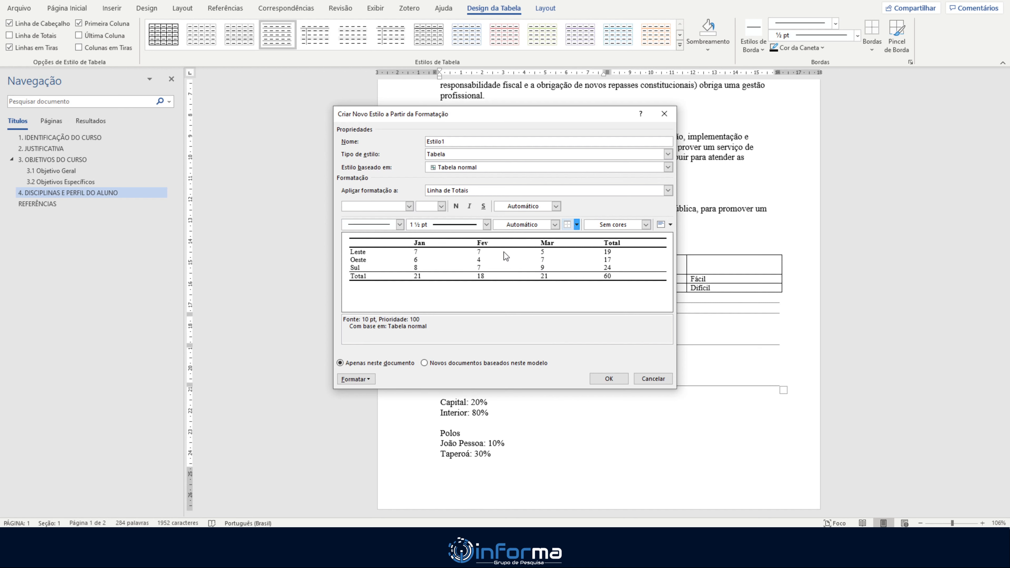
click(486, 225)
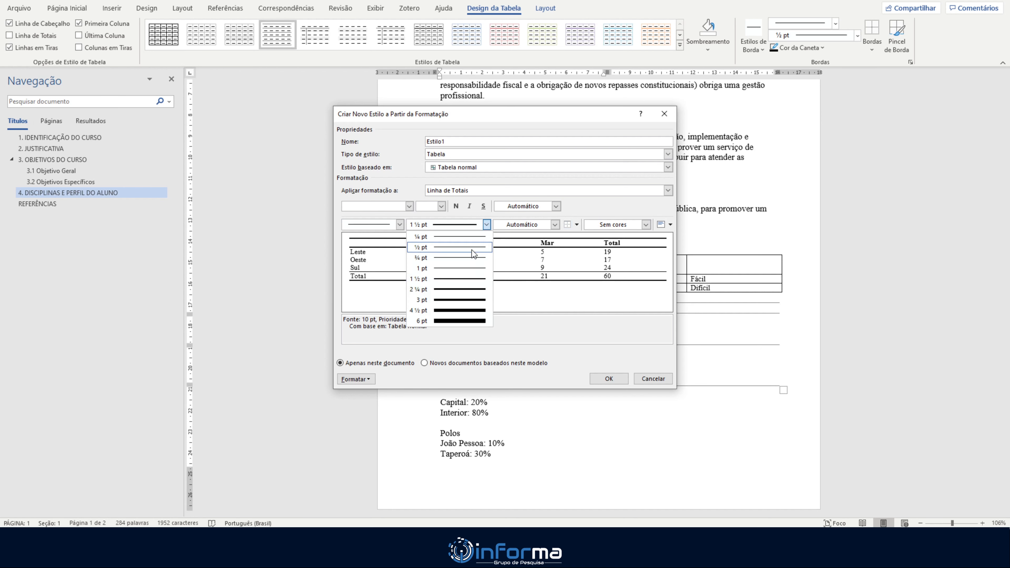
click(467, 279)
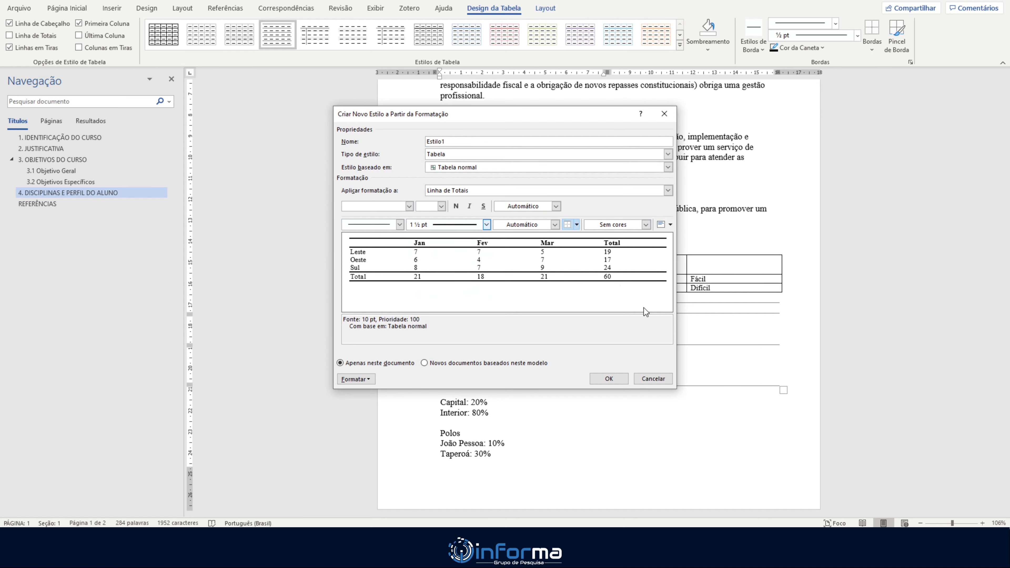
Step: Name the new table style Academico, keep it available only in this document, and save it
click(616, 378)
click(503, 367)
click(383, 363)
double_click(523, 139)
text(Academico)
click(609, 378)
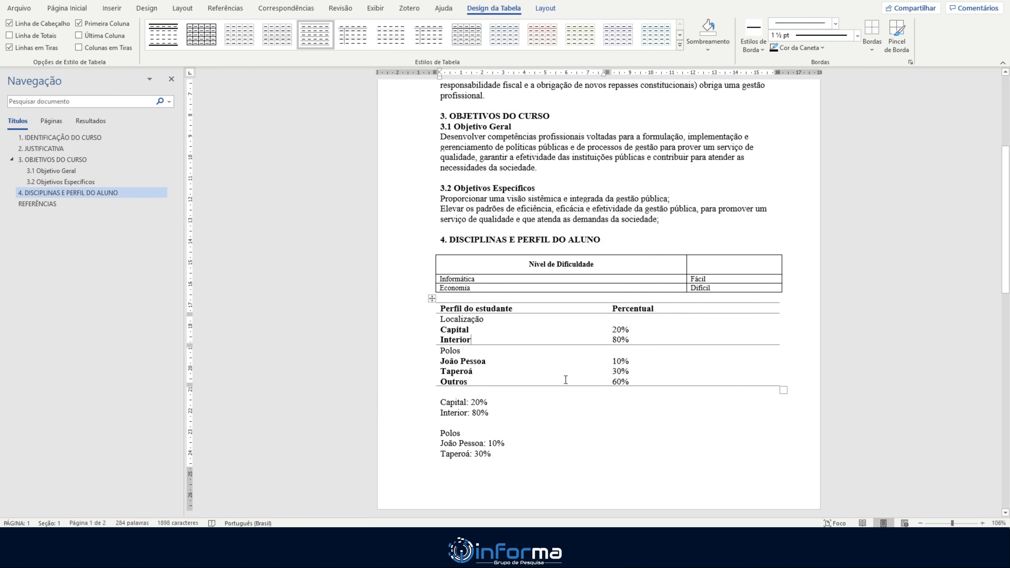
Step: Apply the Academico table style to the whole Perfil do estudante table
click(431, 299)
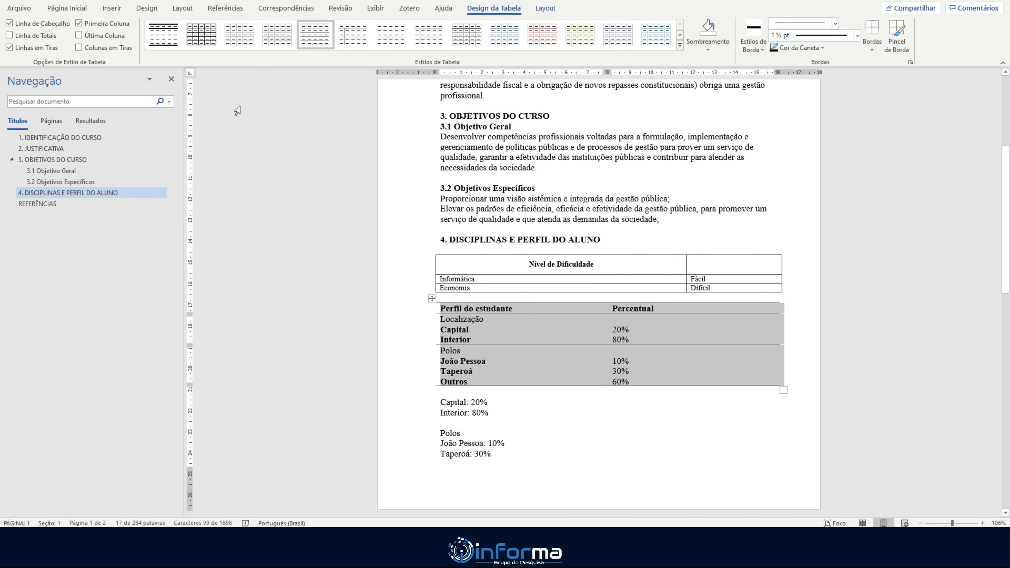
click(179, 36)
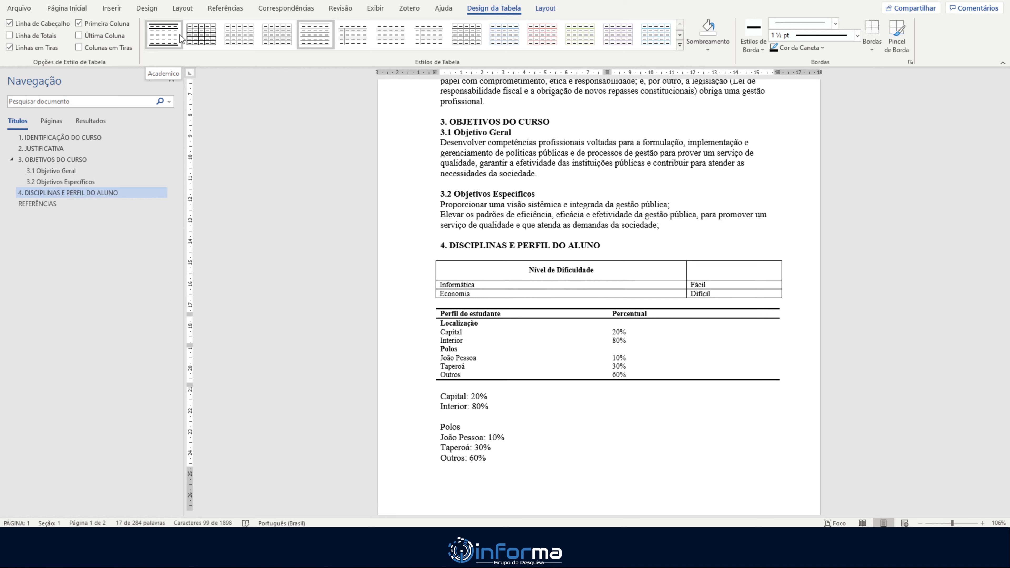
click(656, 355)
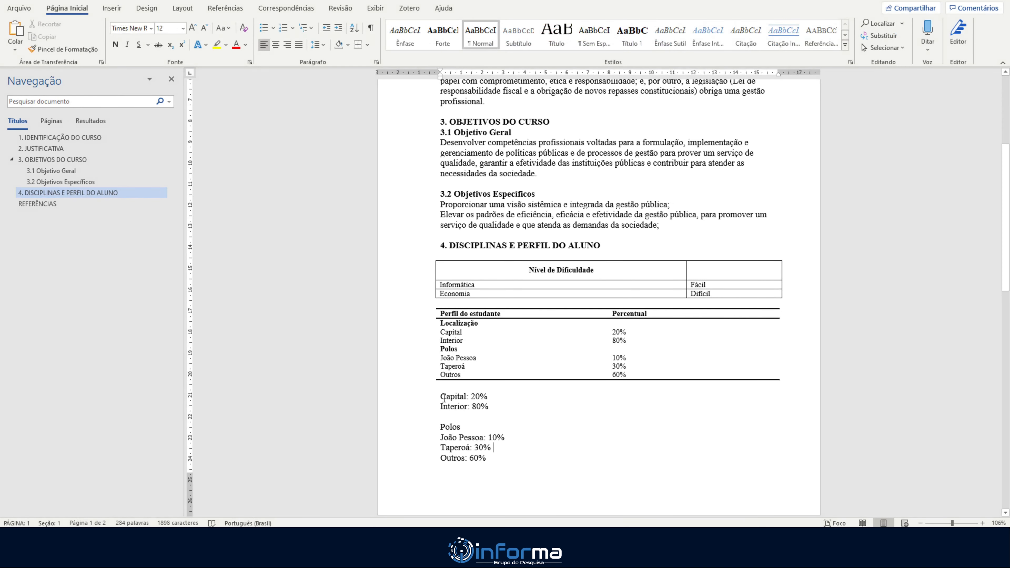
Step: Delete the leftover Capital-to-Outros text lines and the empty line between the Perfil do estudante table and REFERÊNCIAS
drag(443, 397, 525, 461)
key(Delete)
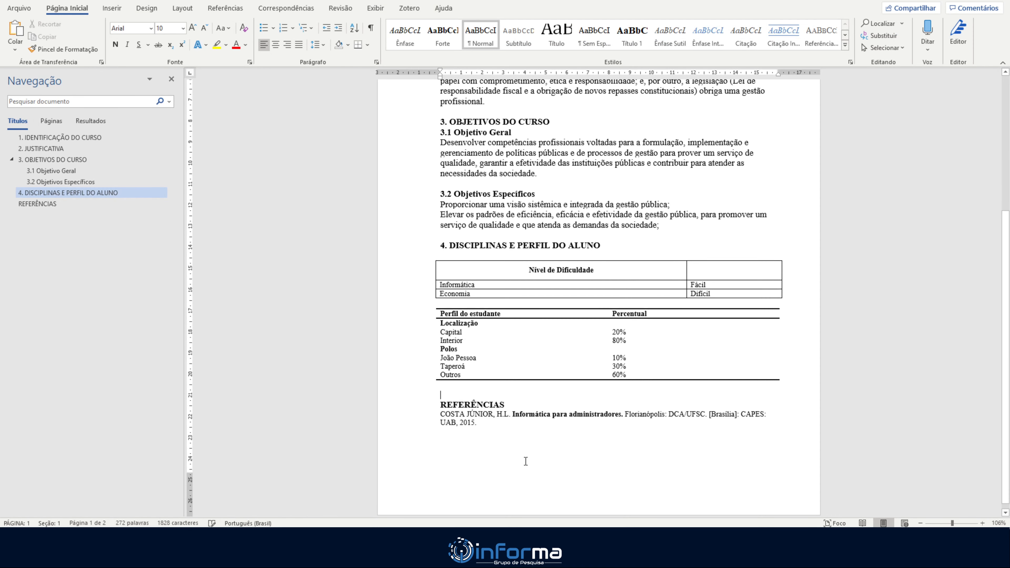
key(Delete)
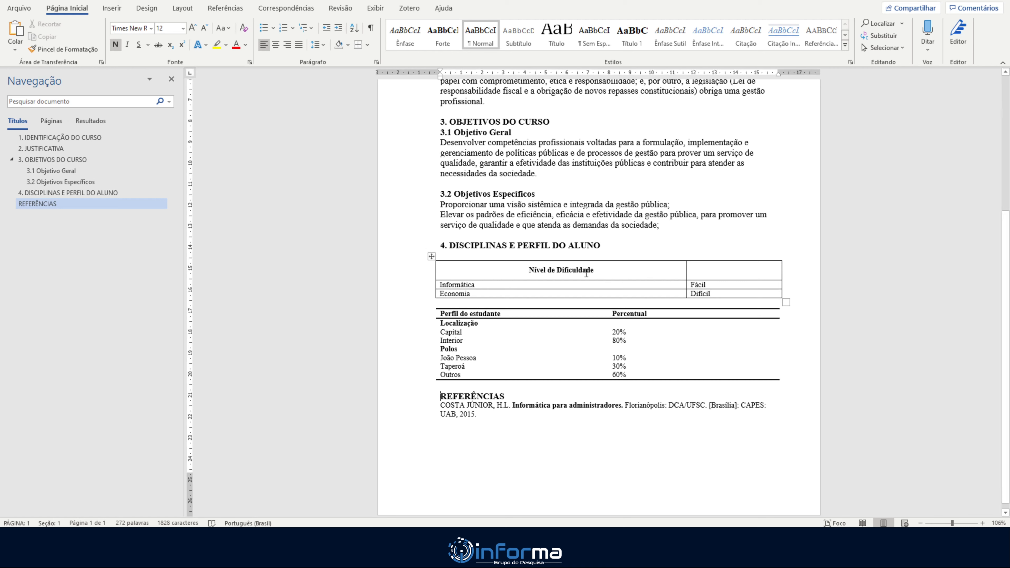
Step: Start a caption on the empty line above the Nível de Dificuldade table, using the label Quadro
click(567, 258)
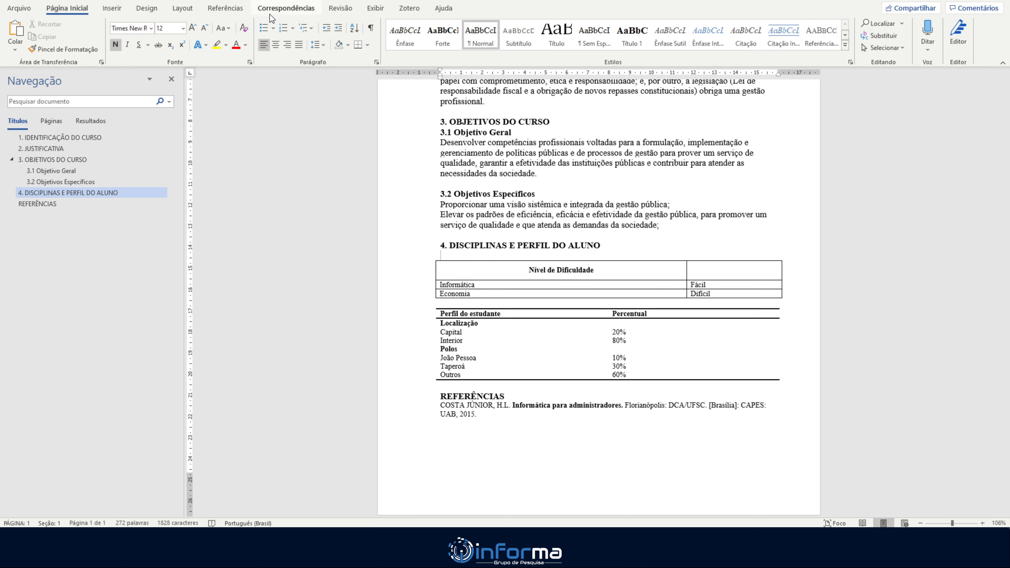
click(234, 12)
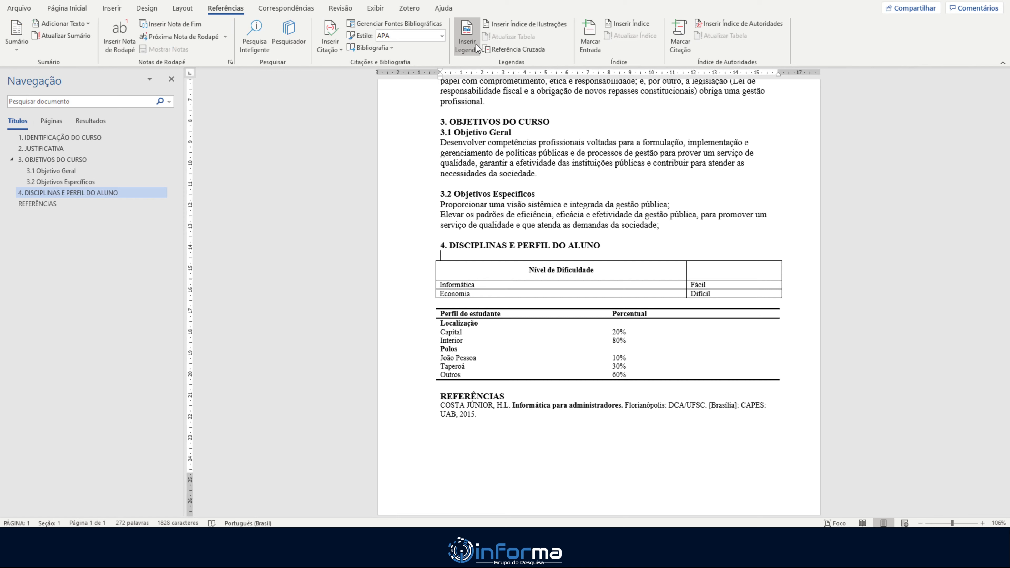
click(473, 255)
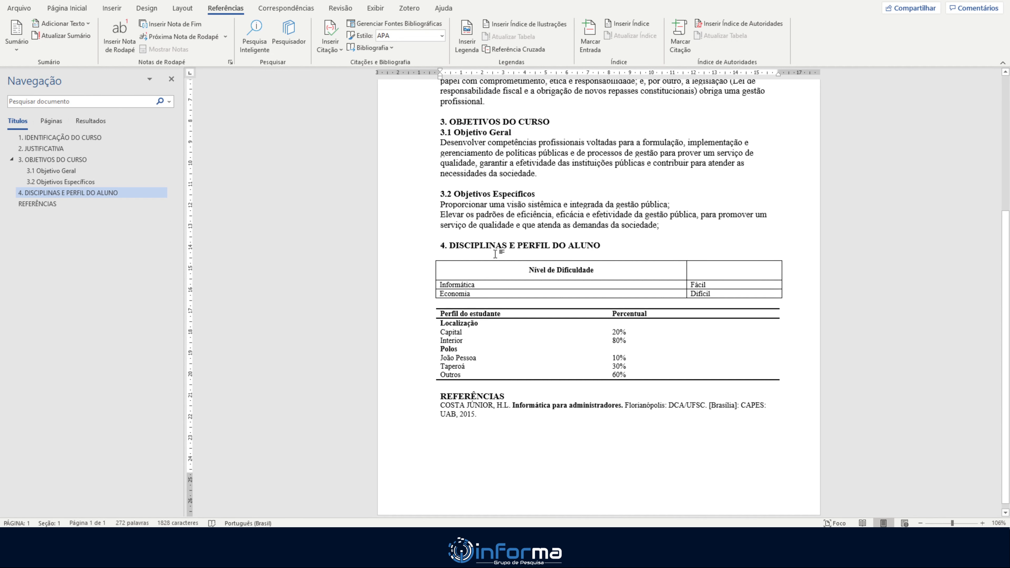
click(467, 34)
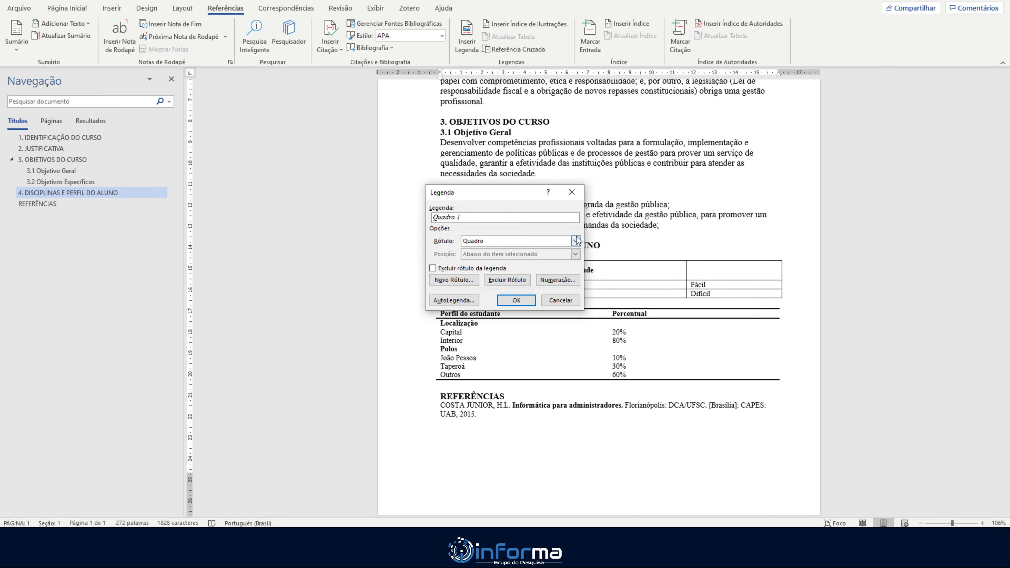
click(575, 240)
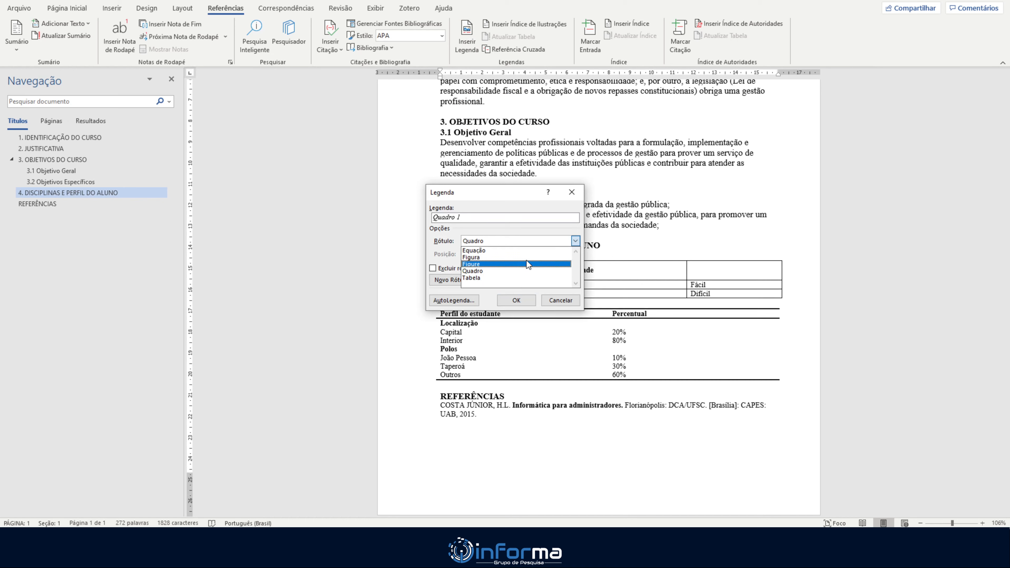
click(468, 218)
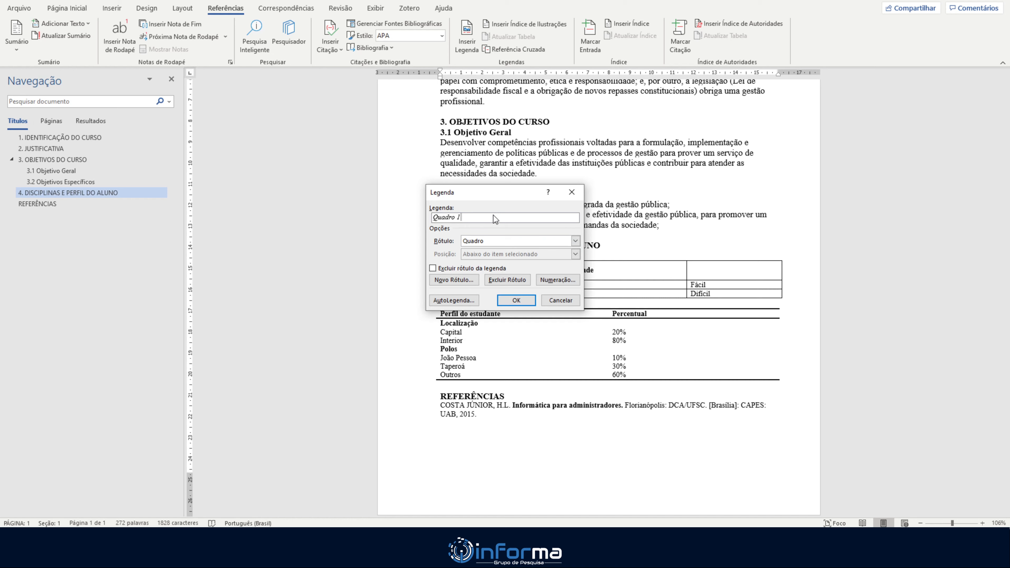
click(469, 284)
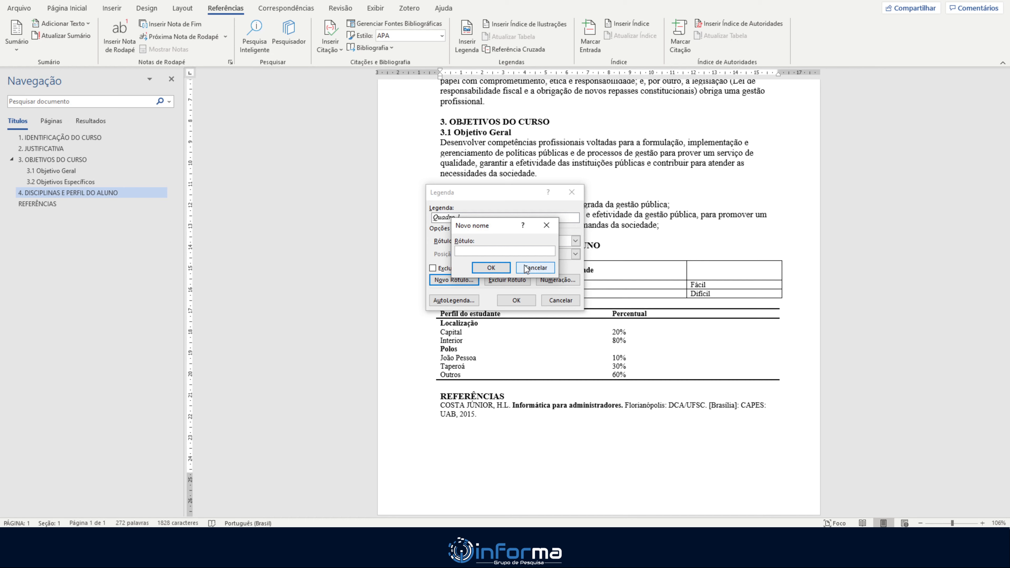
click(534, 269)
click(529, 240)
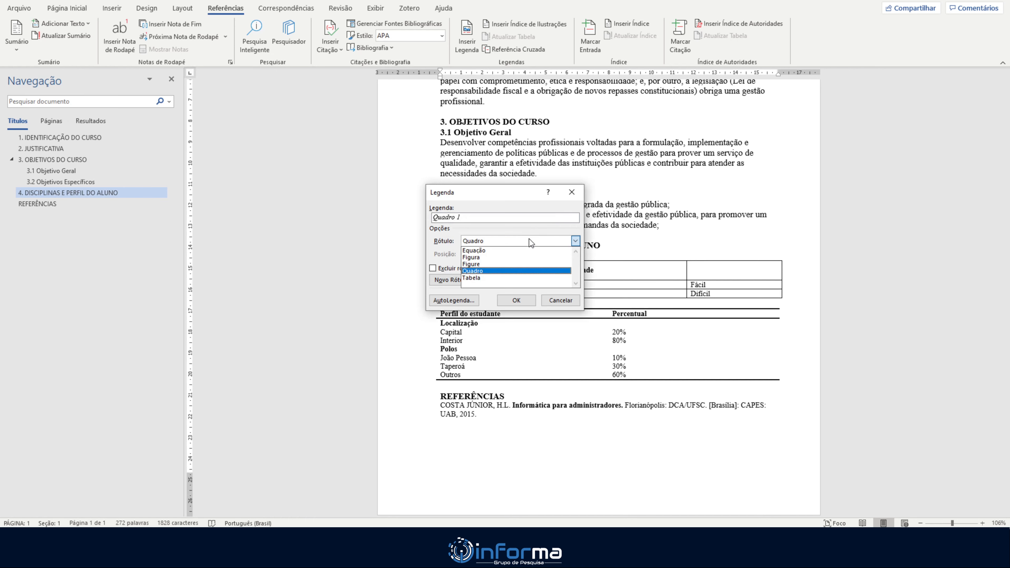
click(520, 270)
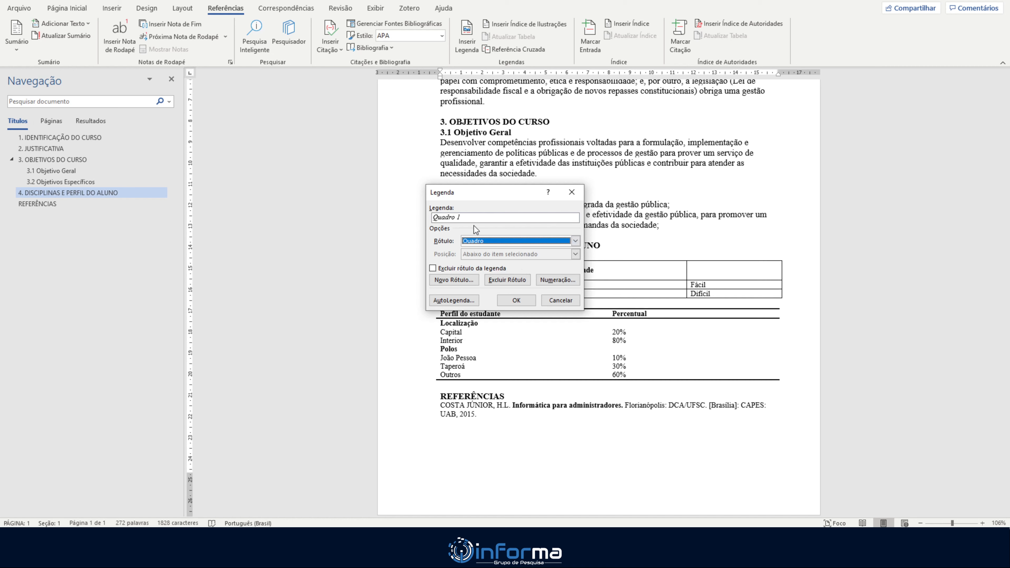
Step: Complete the caption text as "Quadro 1 - Dificuldade das disciplinas" and insert it
drag(520, 298, 494, 211)
click(495, 216)
text(-)
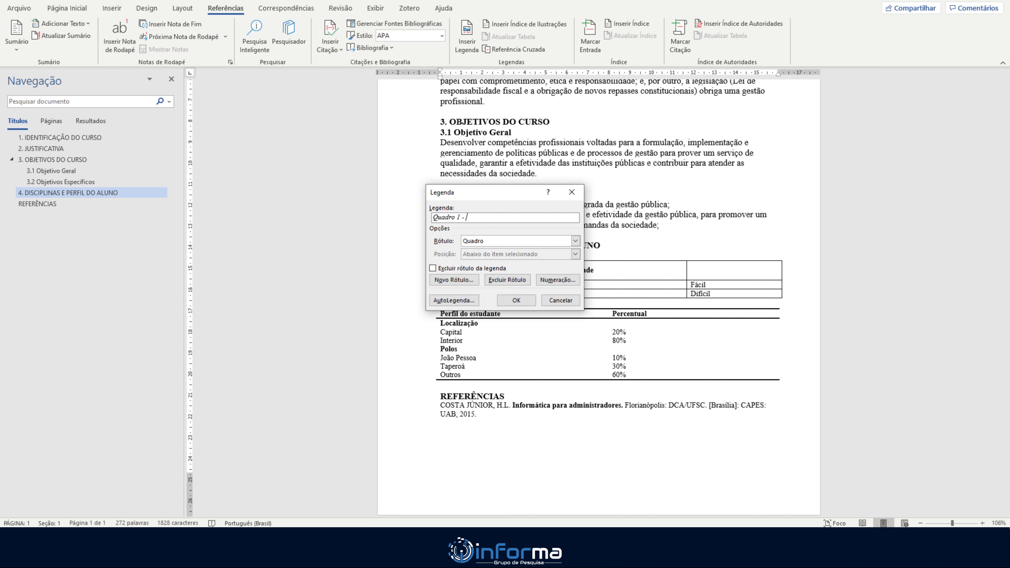
text( Dificuldade das disciplinas)
click(516, 300)
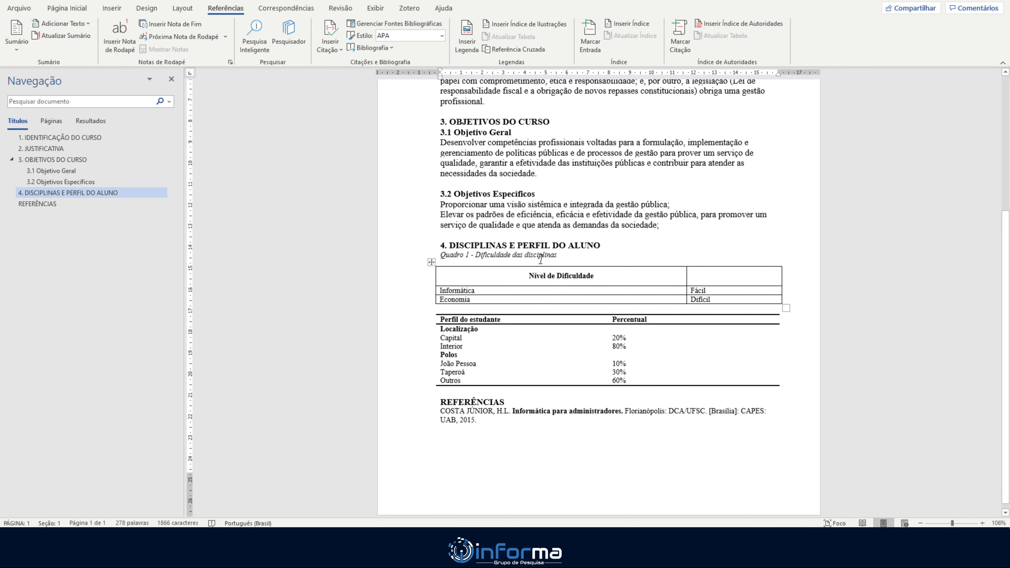
Step: Create a new style from the Quadro 1 caption's formatting and name it Elementos não-textuais
drag(556, 252, 436, 255)
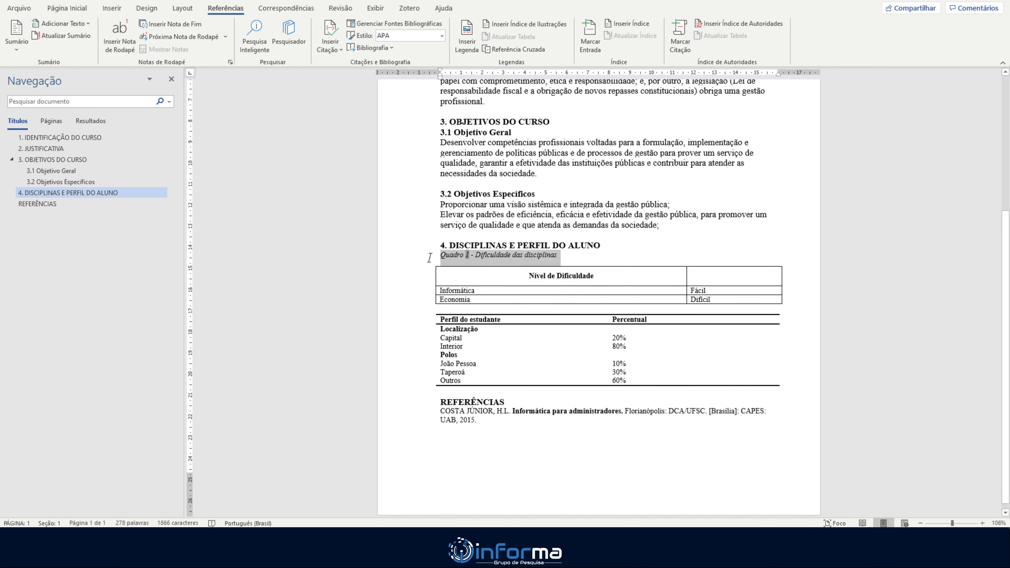
click(516, 256)
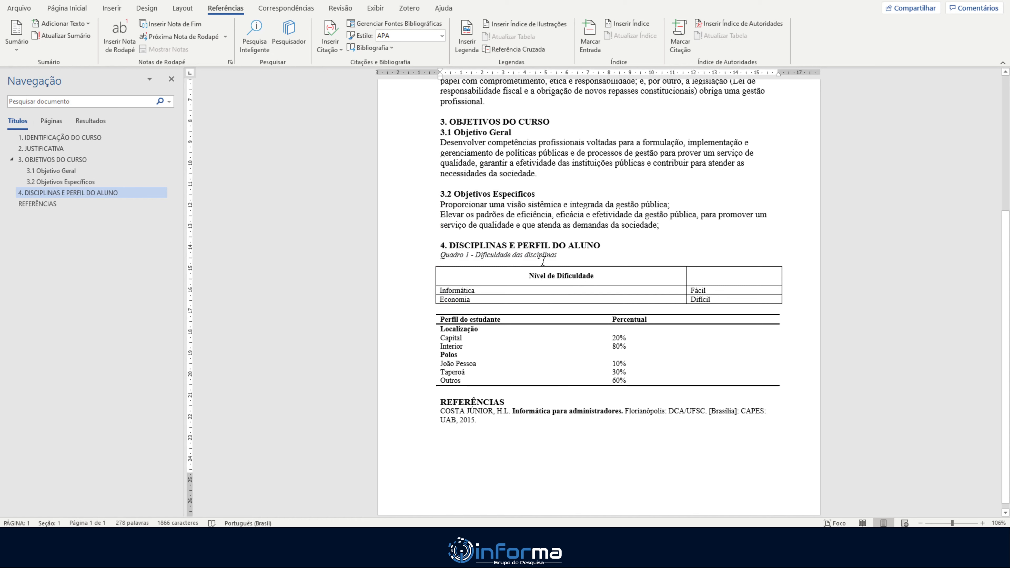
drag(573, 258, 441, 264)
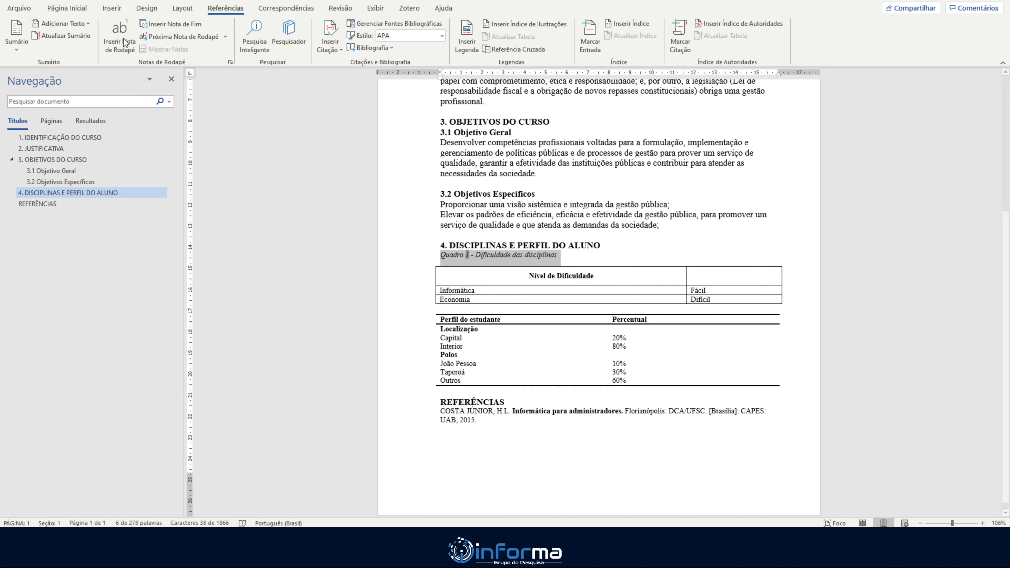
click(83, 7)
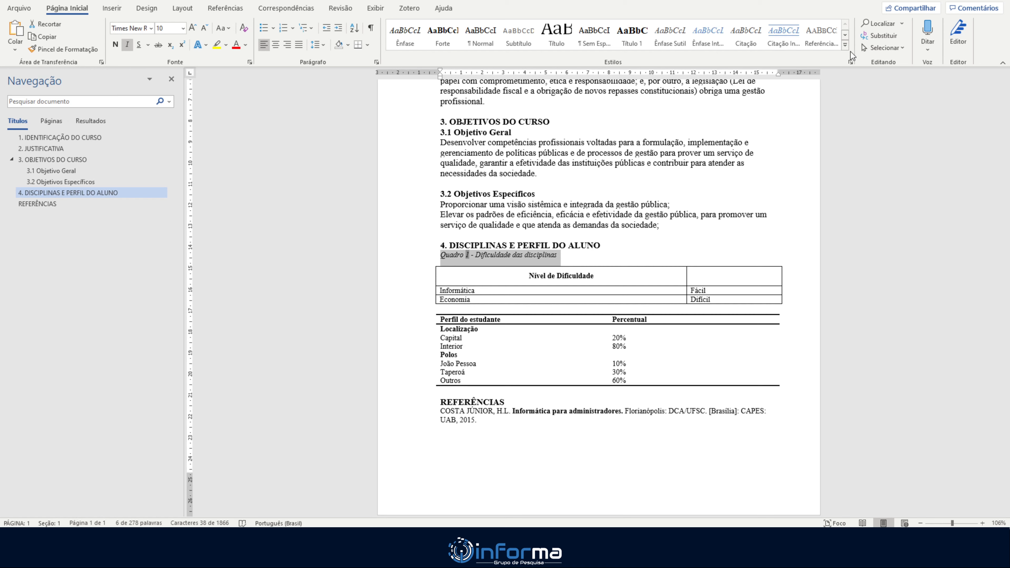
click(845, 45)
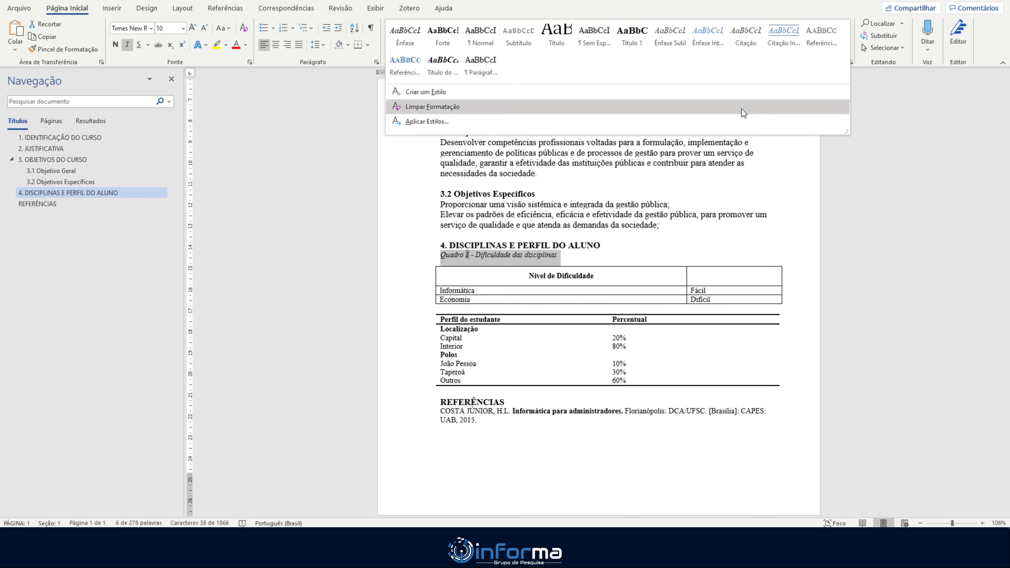
click(633, 97)
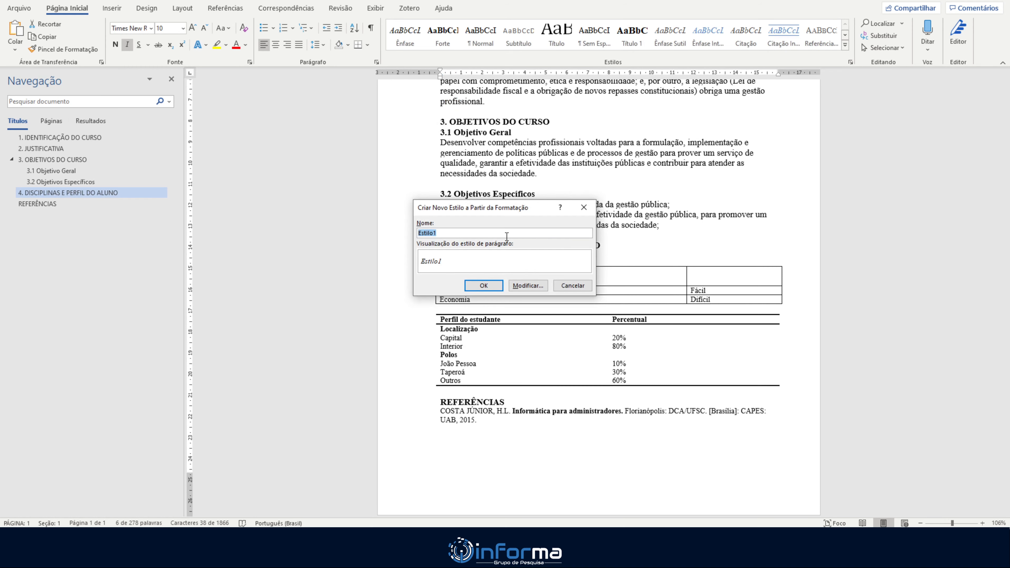
text(Quadros)
key(ctrl+a)
text(Elen)
key(BackSpace)
text(mentos não-textuais)
key(Tab)
Step: Open the full settings of the Elementos não-textuais style and turn off its italic formatting
click(537, 285)
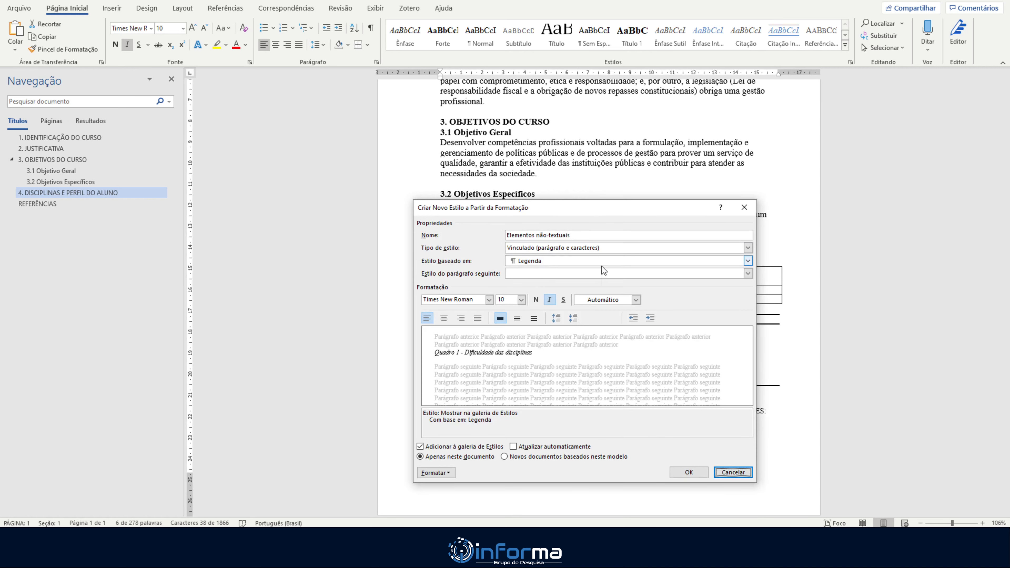
click(589, 274)
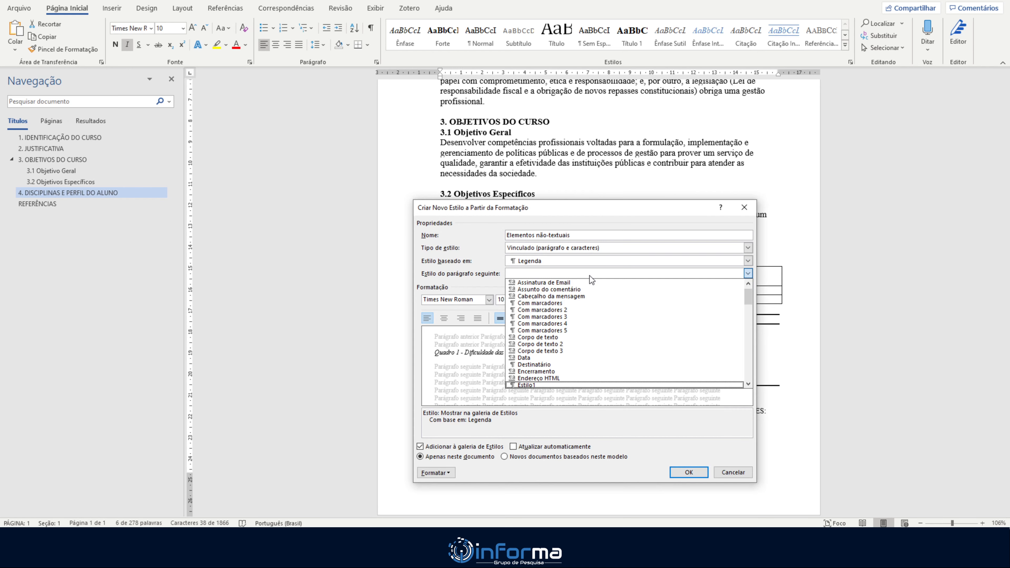
click(589, 275)
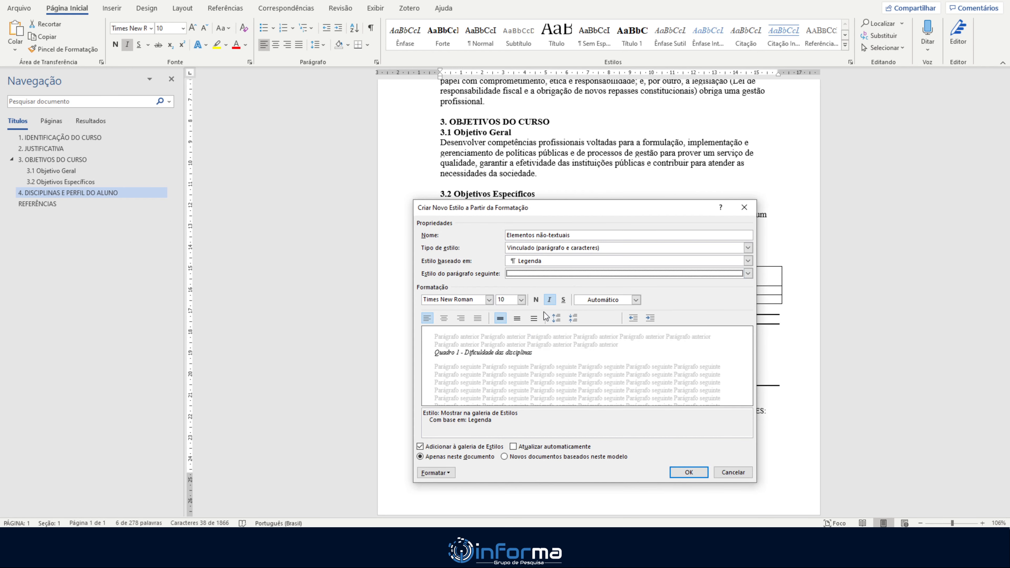
click(504, 299)
click(464, 298)
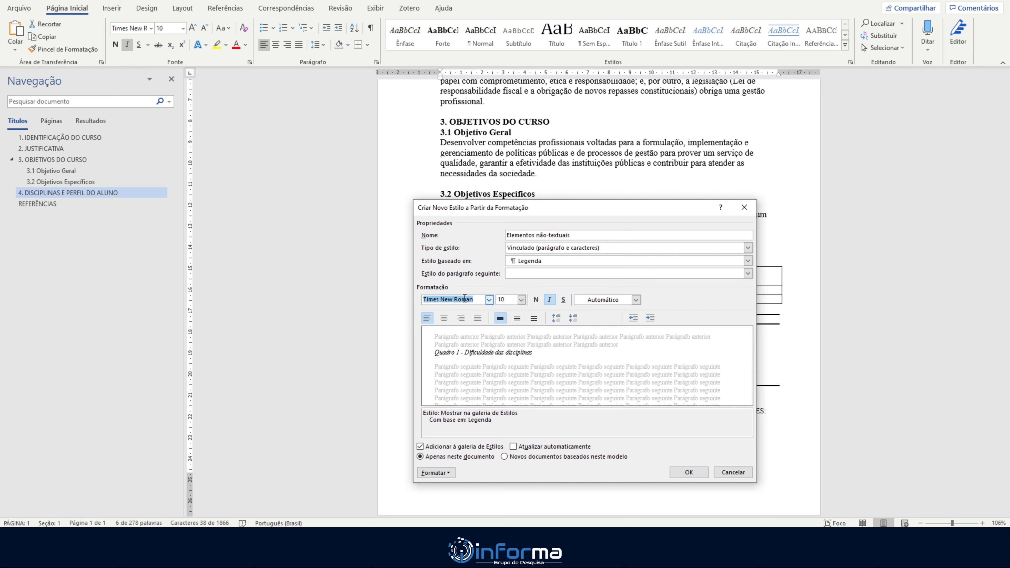
click(550, 303)
click(551, 302)
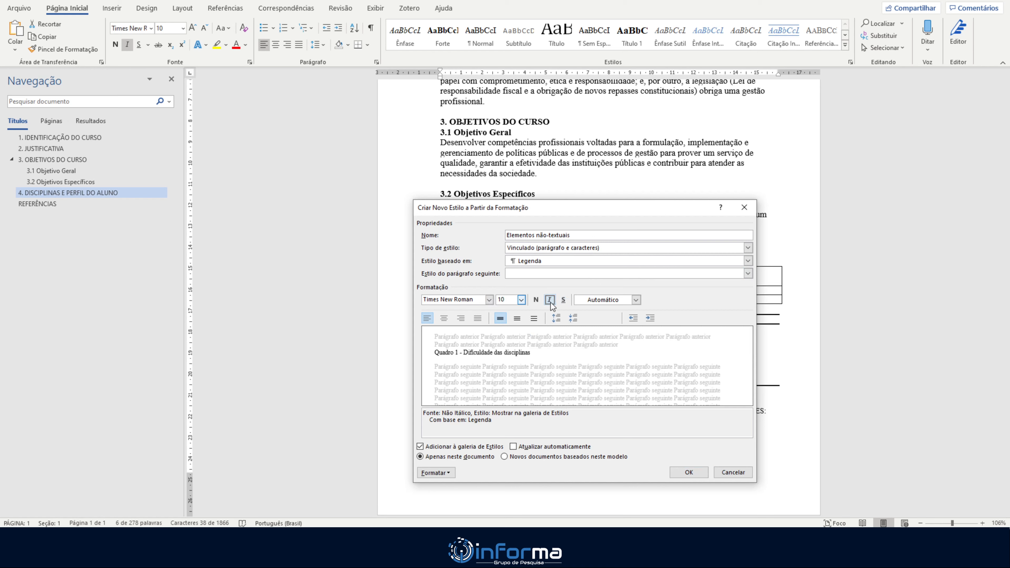
click(535, 301)
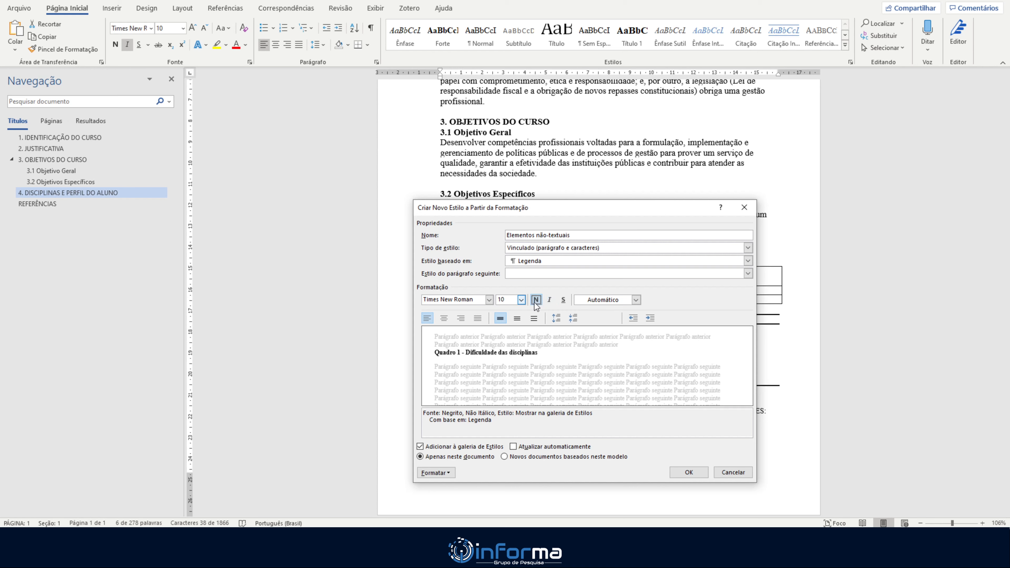
click(535, 301)
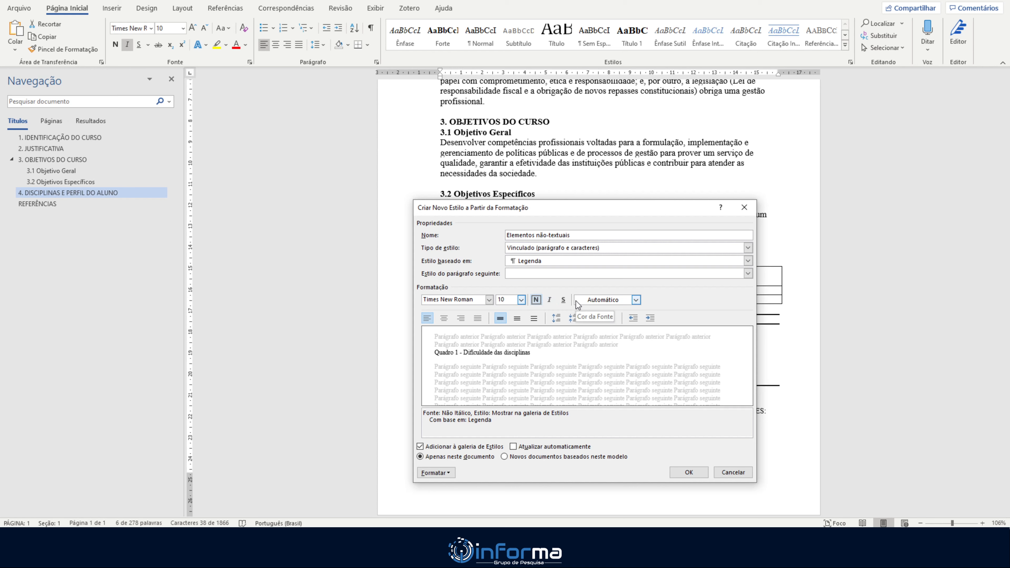
click(551, 303)
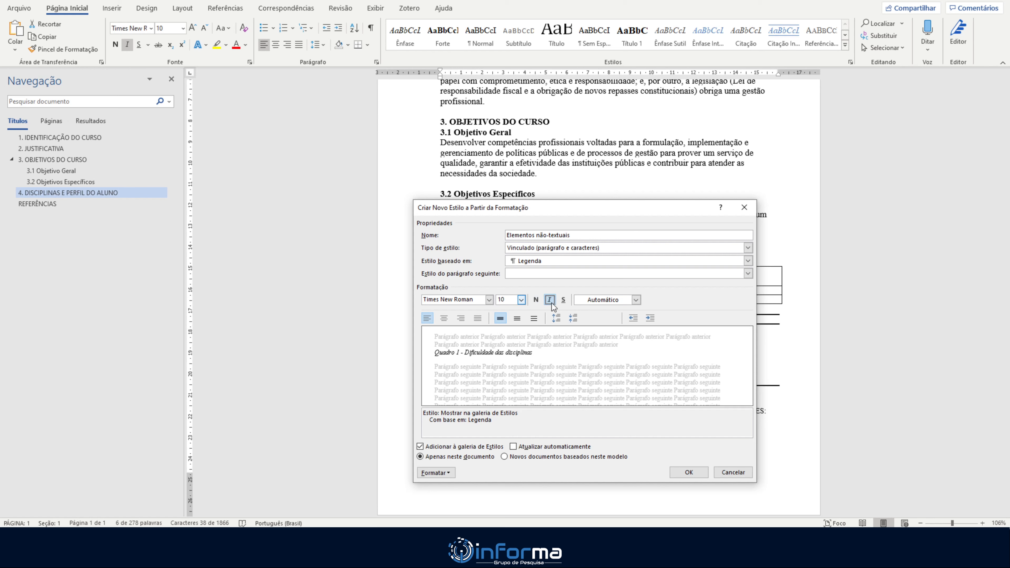
click(551, 303)
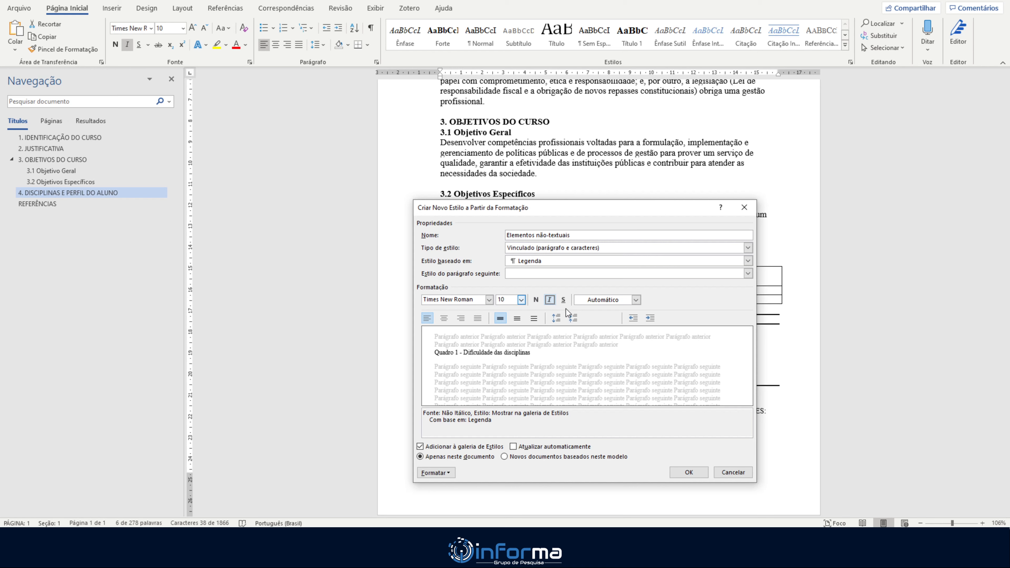
Step: Set the Elementos não-textuais style's font colour to Automático and its spacing after to 0 pt, and save the style
click(637, 301)
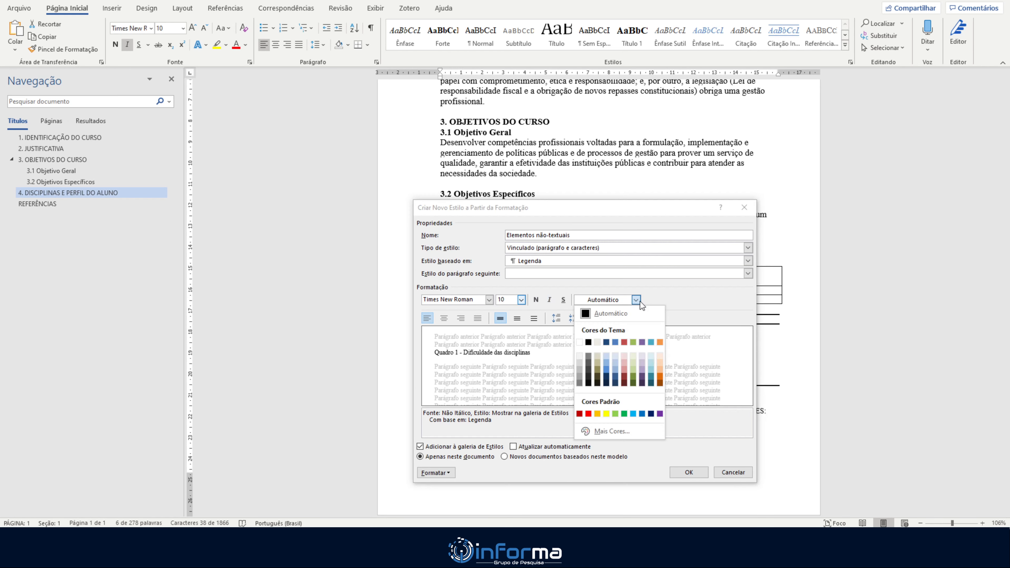
click(628, 314)
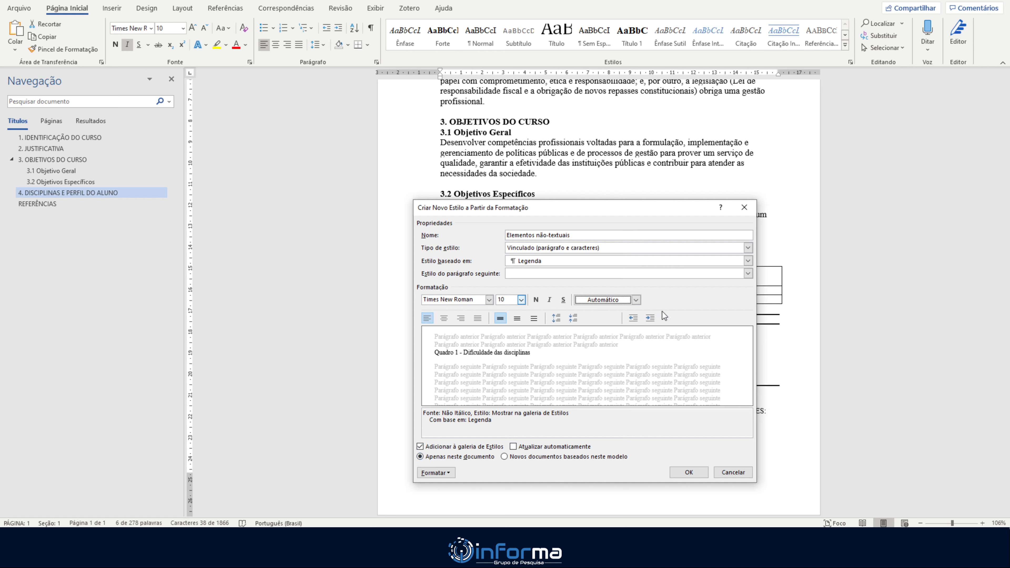
click(572, 320)
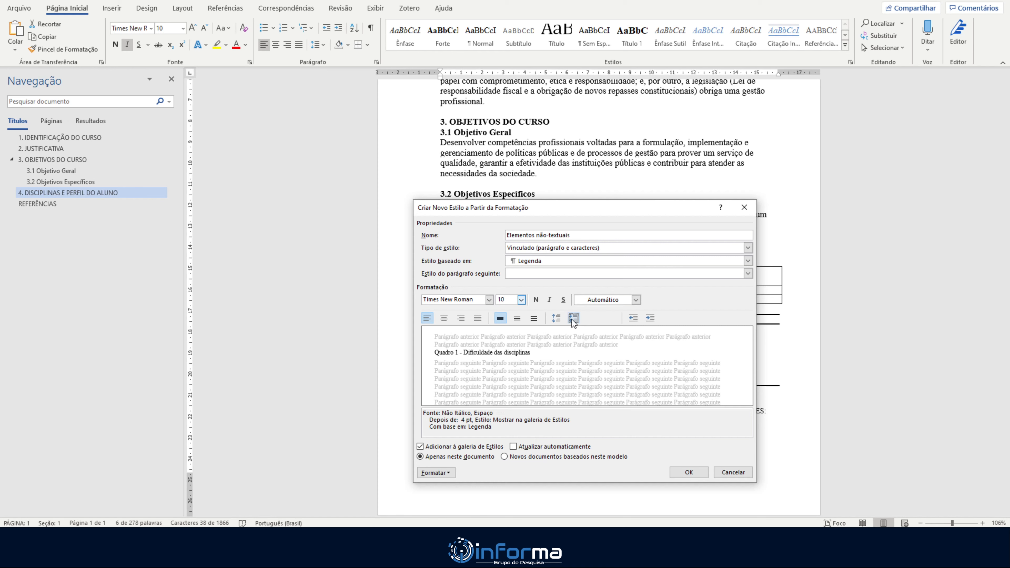
click(572, 319)
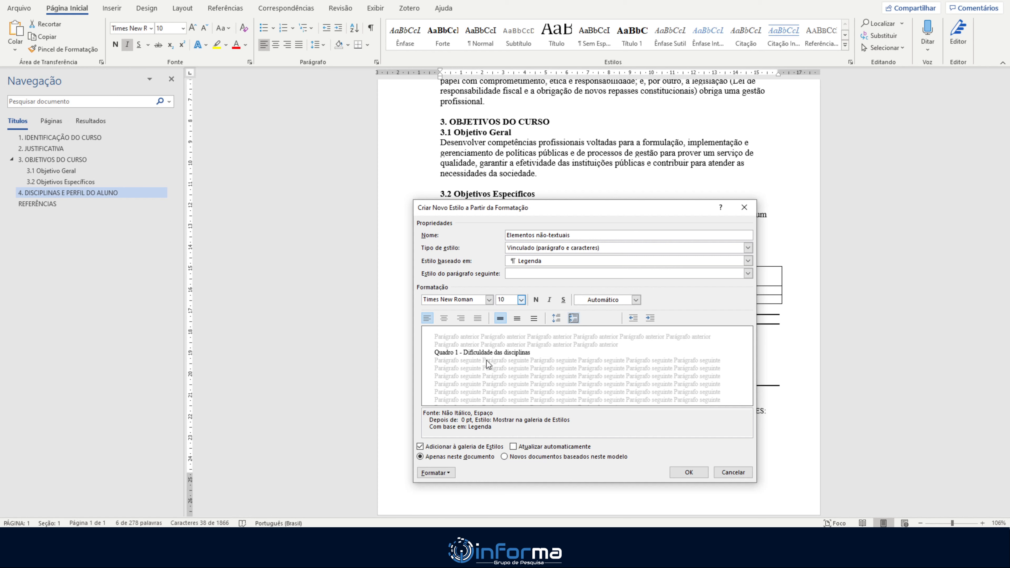
click(691, 478)
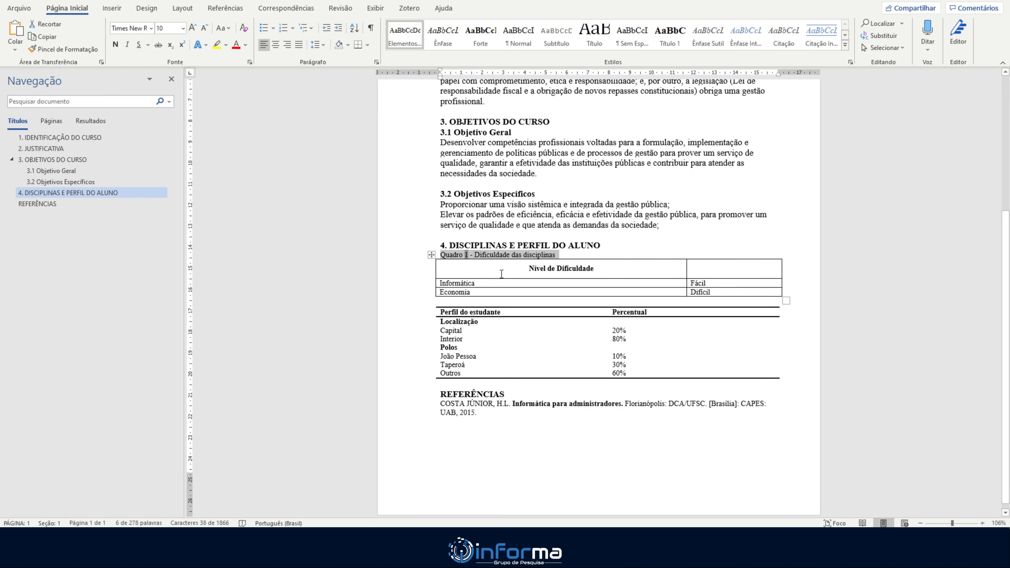
click(539, 254)
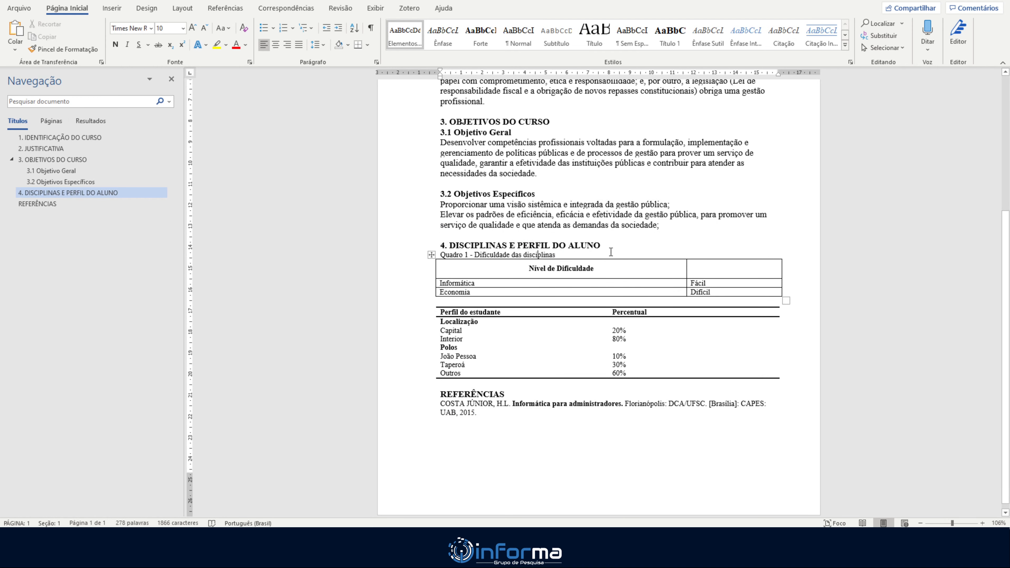
Step: Add an empty line below the heading DISCIPLINAS E PERFIL DO ALUNO and another above the Perfil do estudante table
click(622, 246)
key(Return)
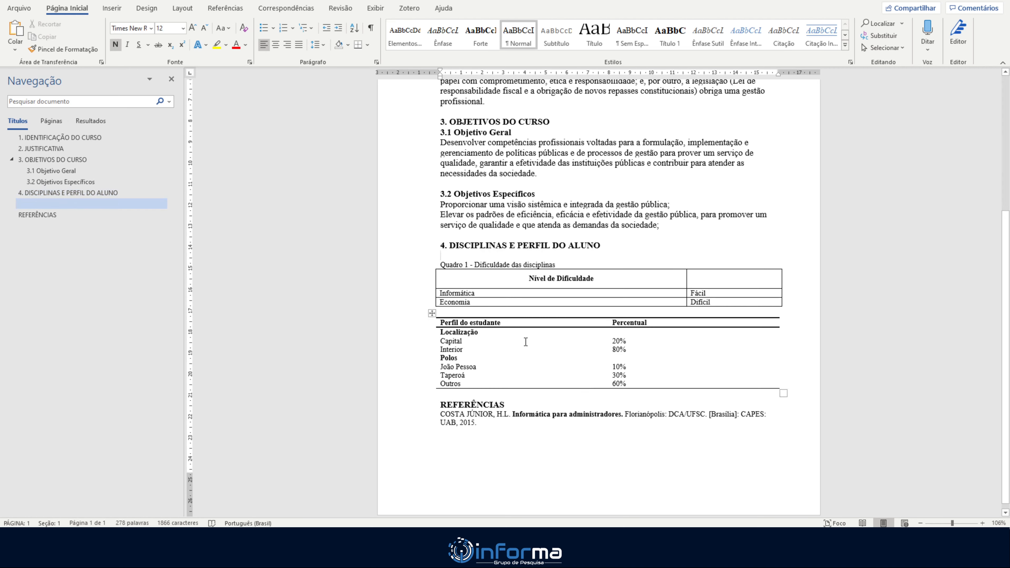
click(465, 313)
key(Return)
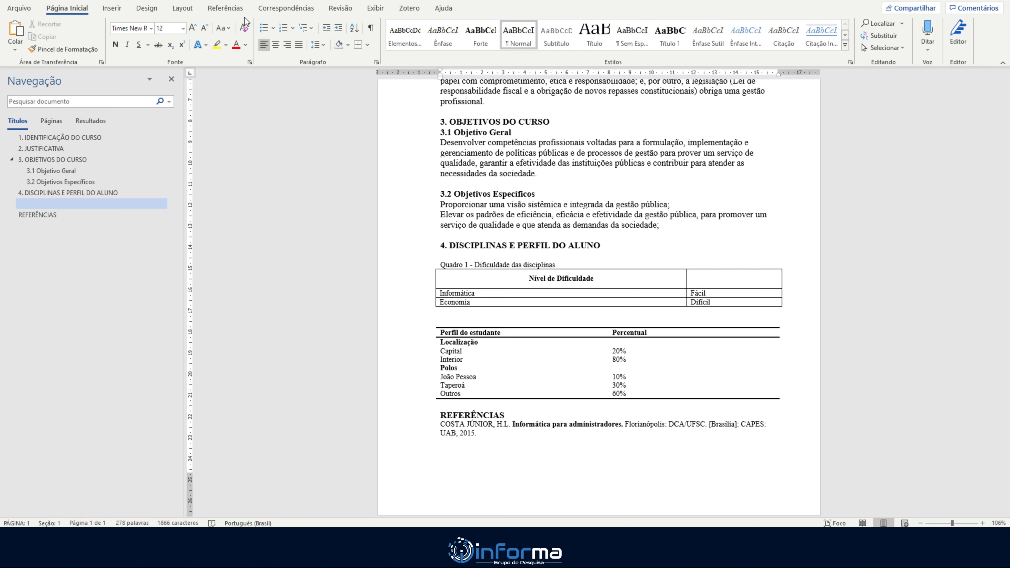
Step: Insert the caption "Tabela 1 - Perfil do estudante" on the empty line above the Perfil do estudante table, using the label Tabela
click(225, 8)
click(471, 42)
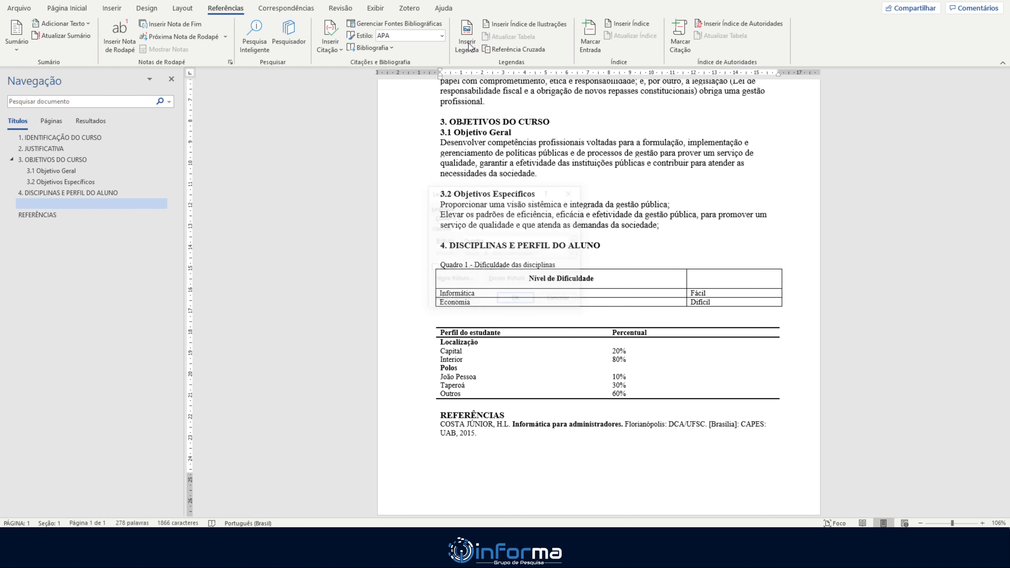
click(547, 241)
click(545, 238)
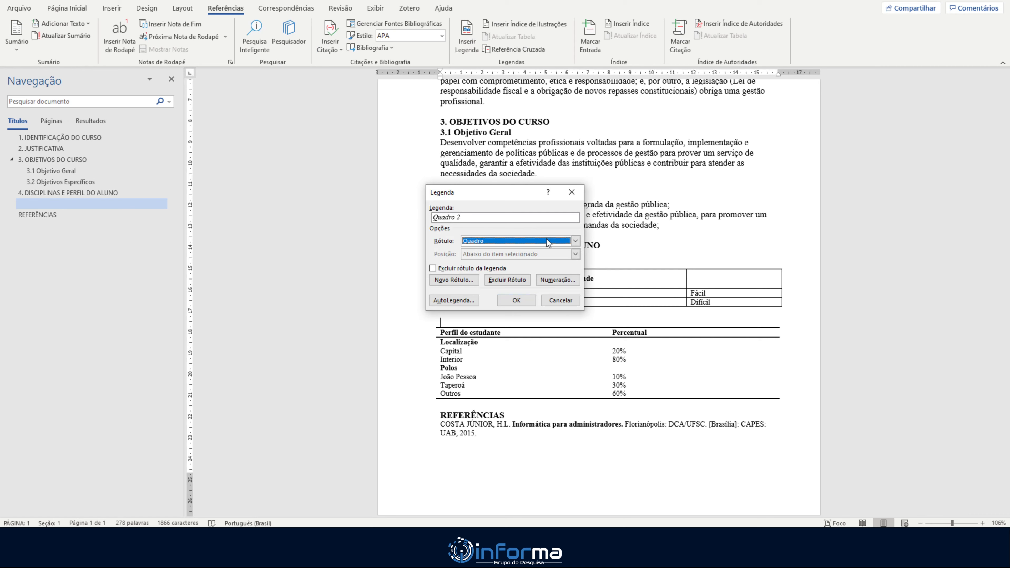
click(459, 218)
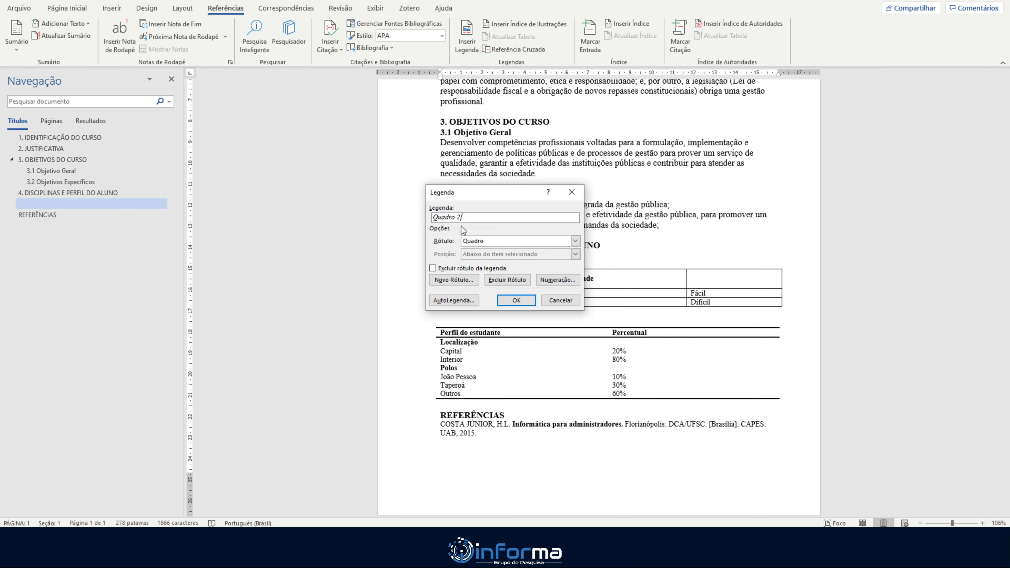
click(501, 240)
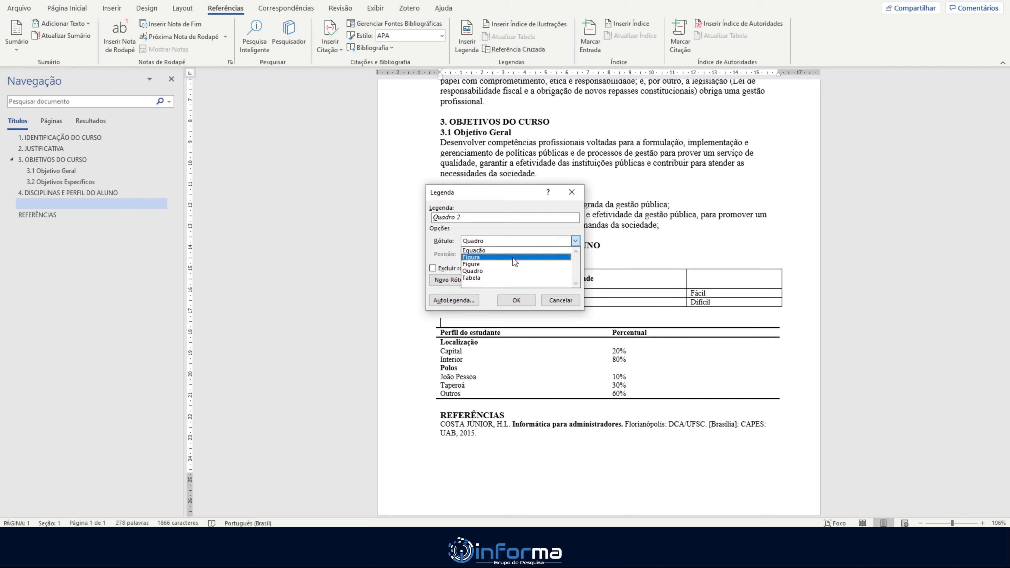
click(513, 278)
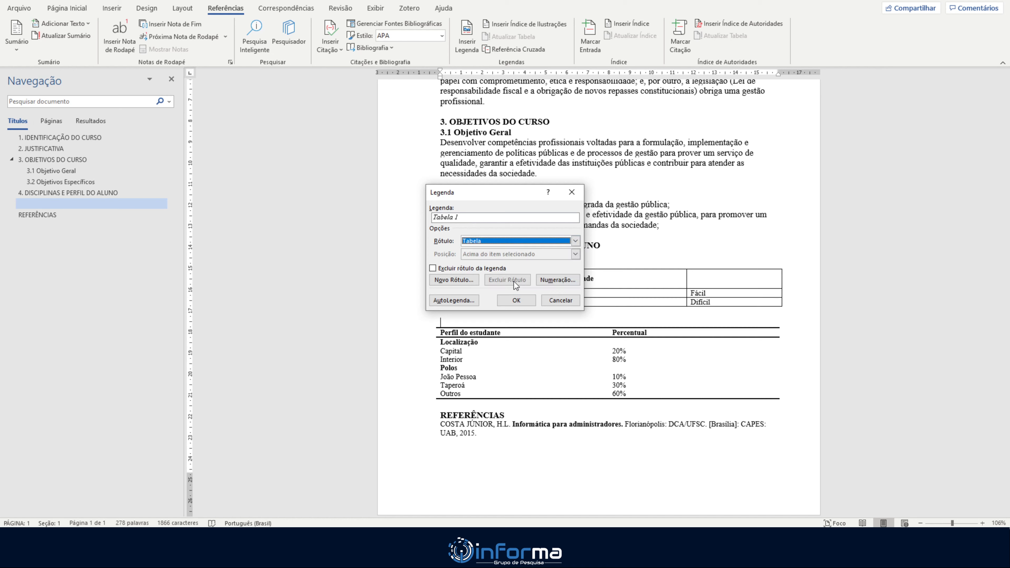
click(506, 217)
text(-)
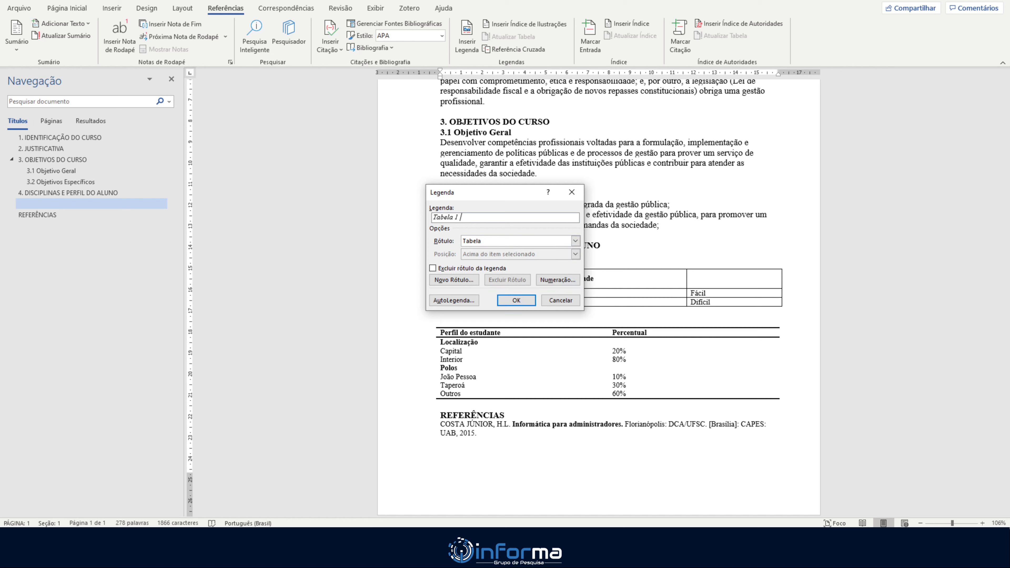
text( Perfil do estudante)
click(516, 299)
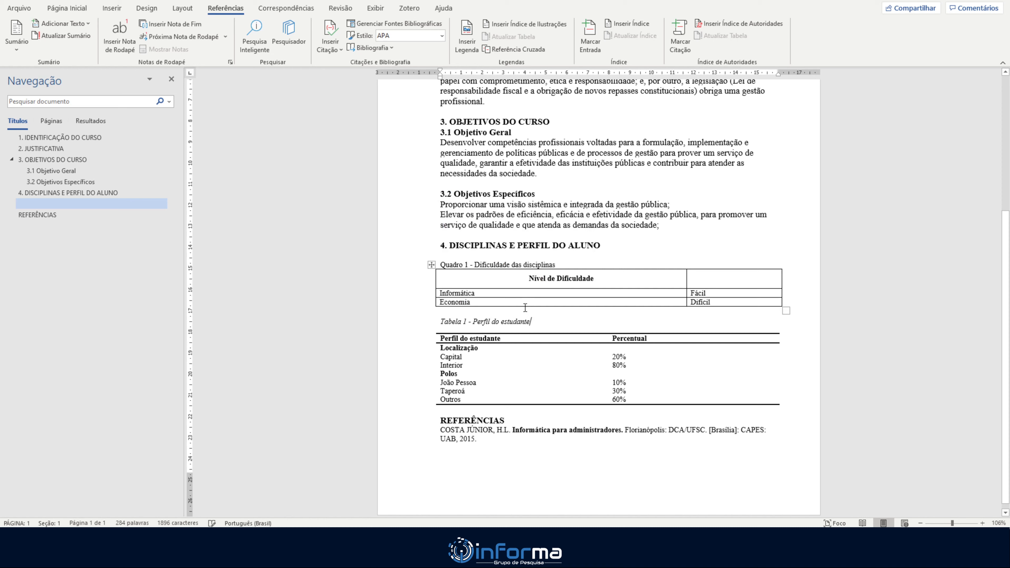
Step: Apply the Elementos não-textuais style to the Tabela 1 caption
click(66, 8)
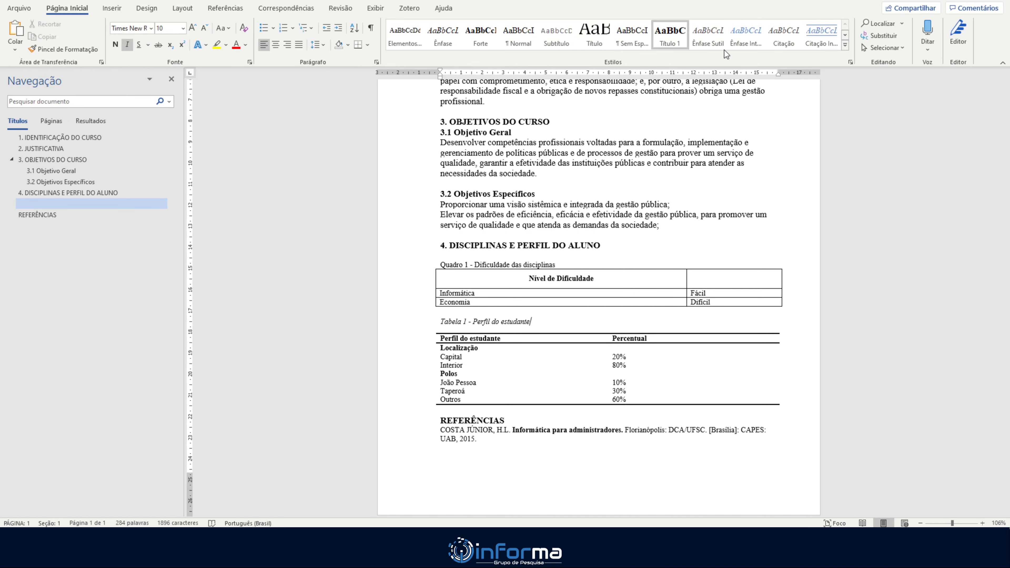
click(412, 42)
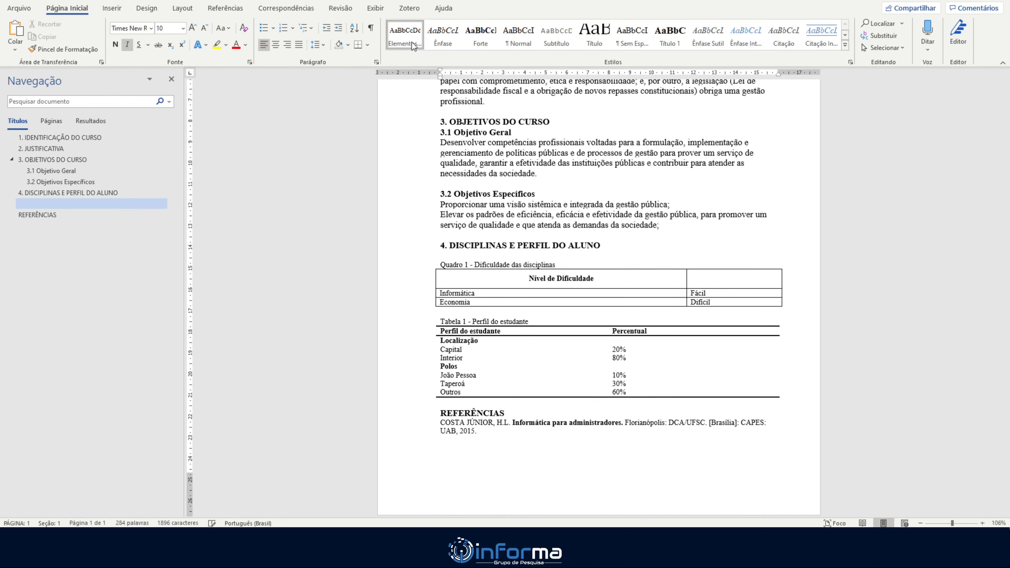
click(846, 44)
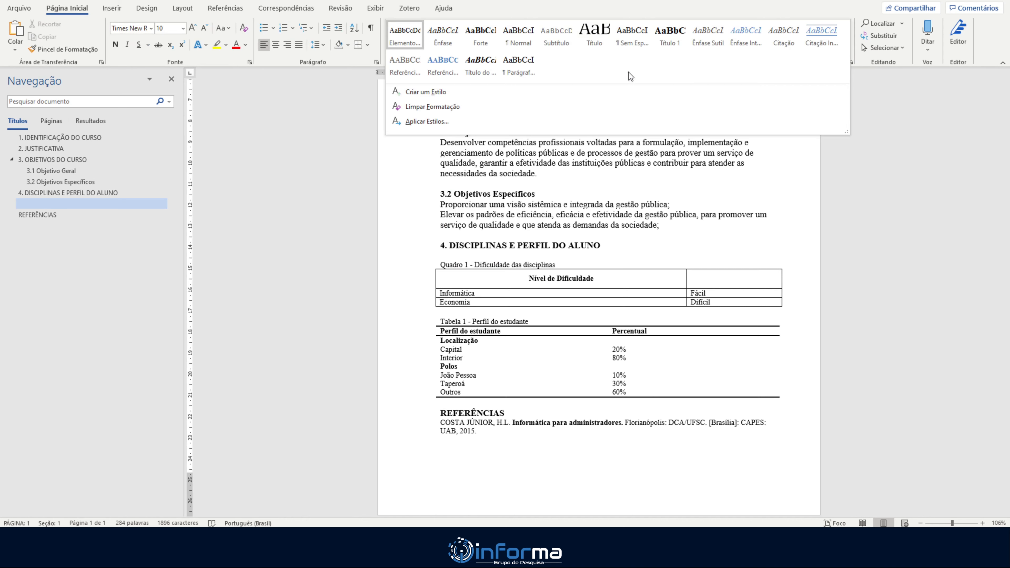
click(400, 38)
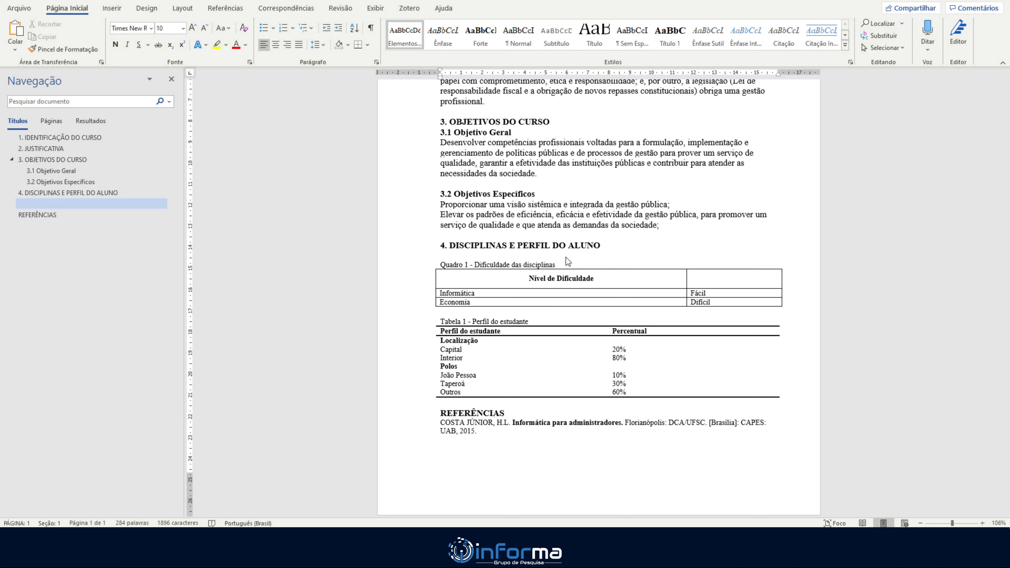
Step: Write "Segundo o" in regular, non-bold text on a new line between the section 4 heading and the Quadro 1 caption
click(582, 254)
key(Return)
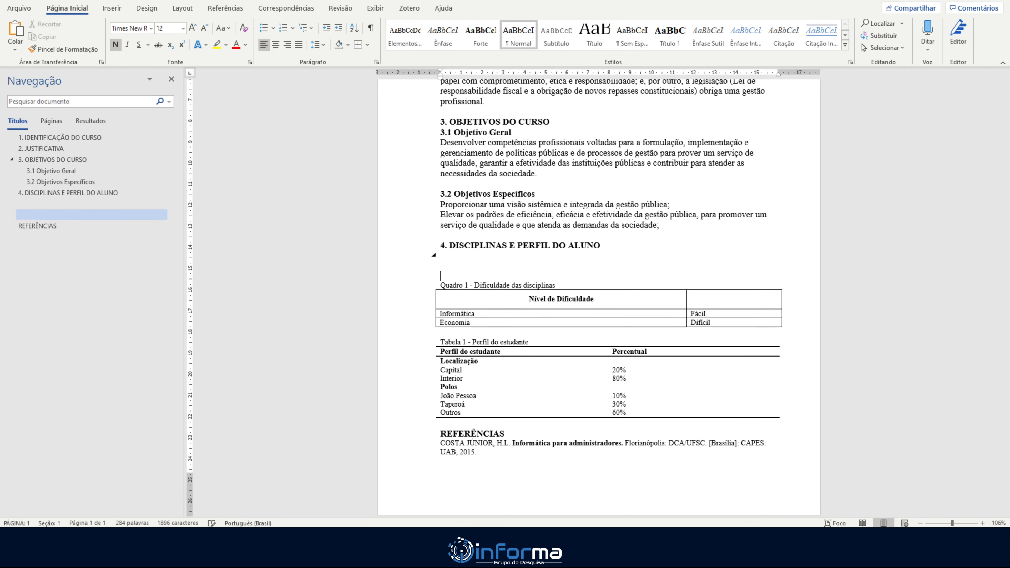
text(Segundo)
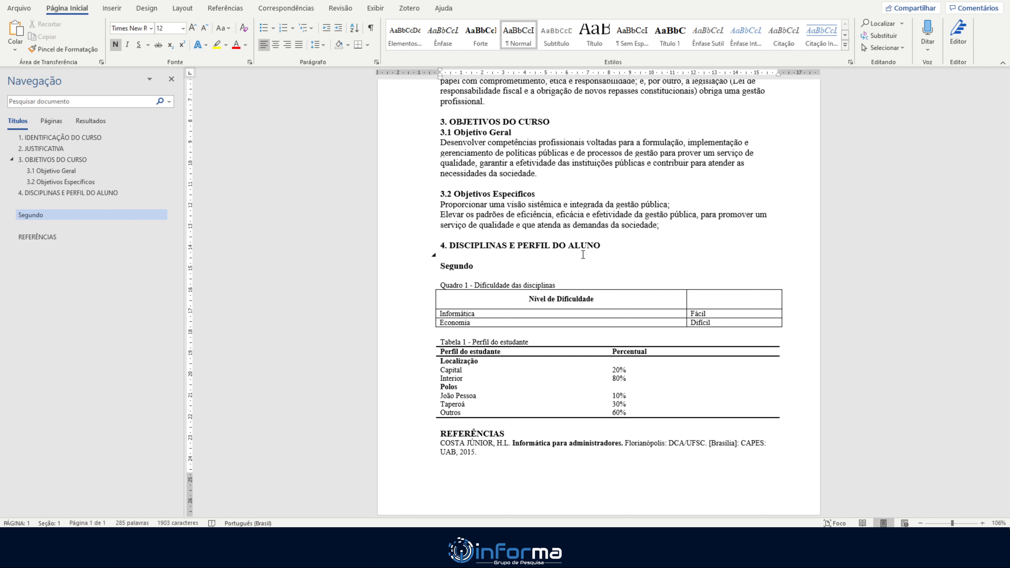
key(shift+Home)
key(ctrl+n)
key(End)
text(b)
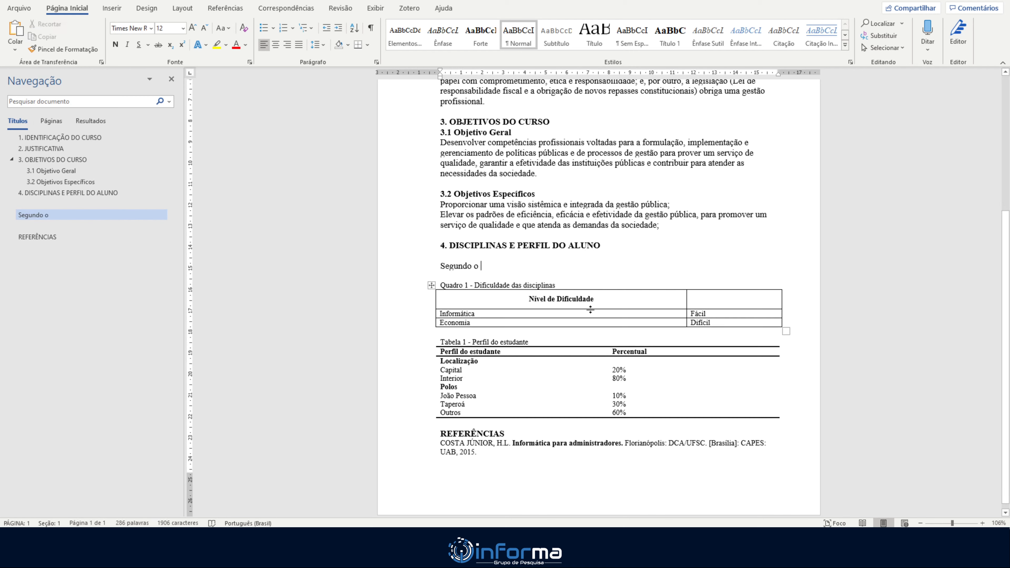
text( Quadro 1)
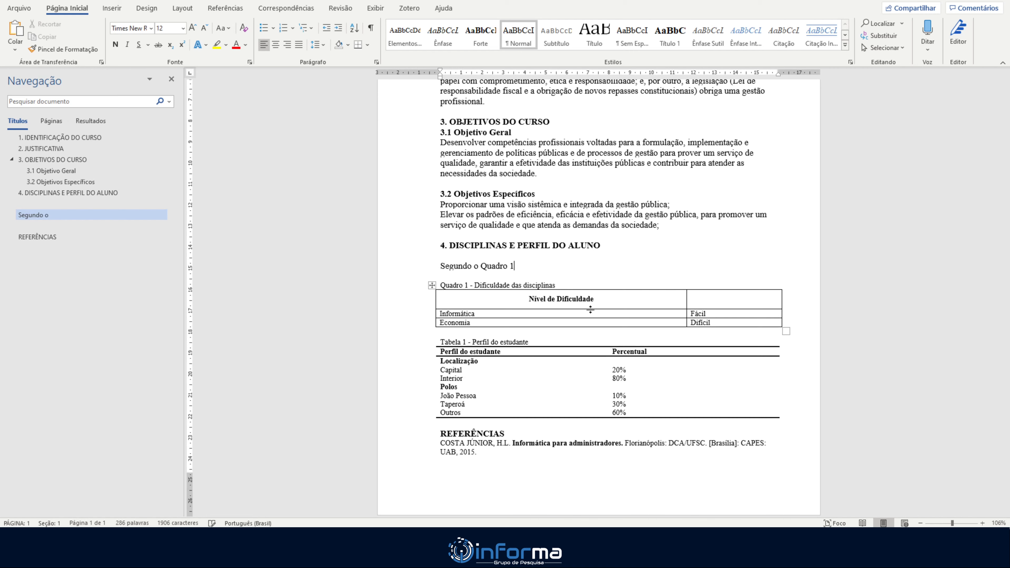
key(shift+Left)
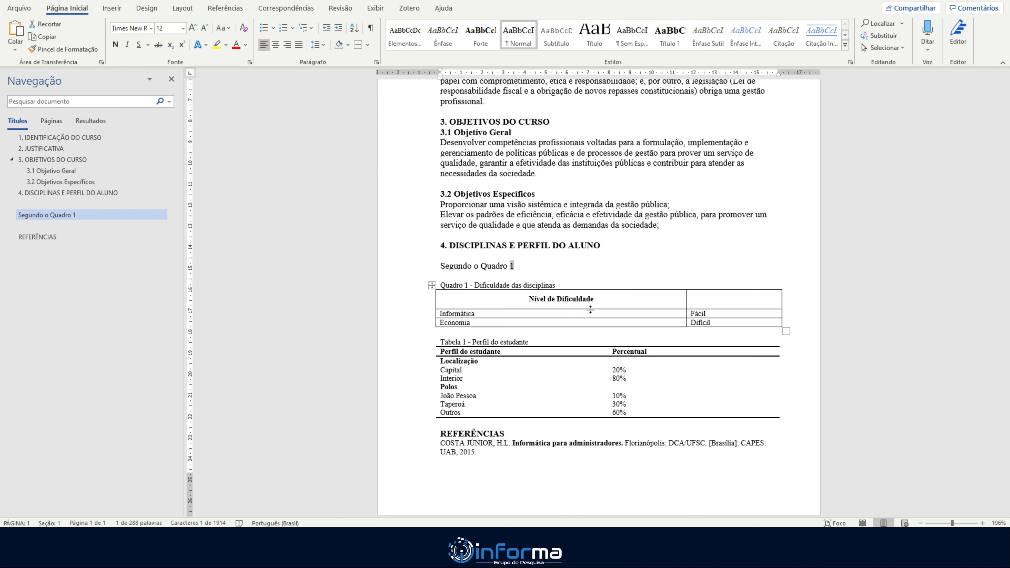
key(BackSpace)
key(BackSpace)
key(BackSpace)
key(BackSpace)
key(BackSpace)
key(BackSpace)
key(BackSpace)
key(BackSpace)
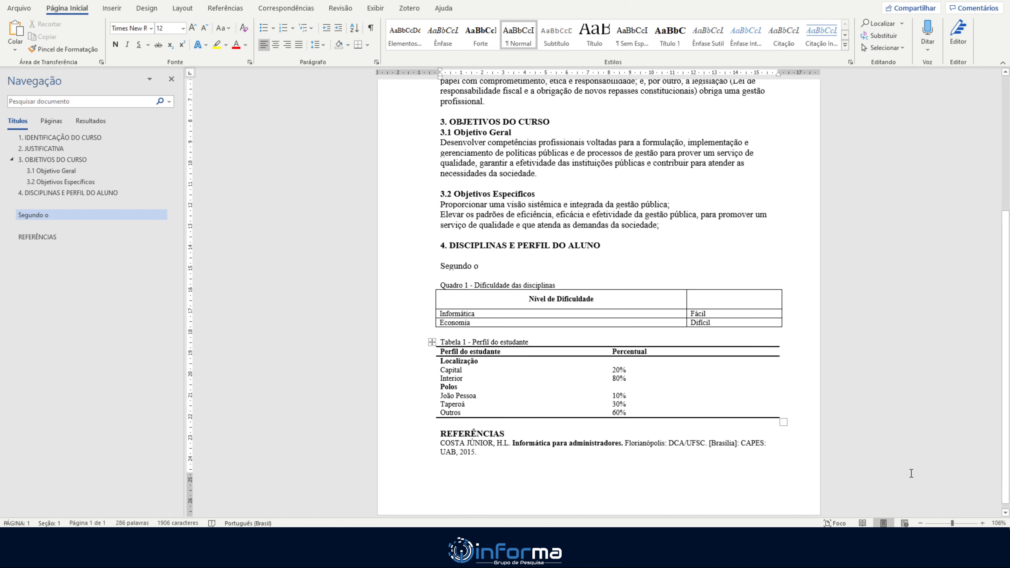
Step: Insert a cross-reference to the Quadro 1 caption after "Segundo o", using reference type Quadro and Apenas nome e número
click(236, 9)
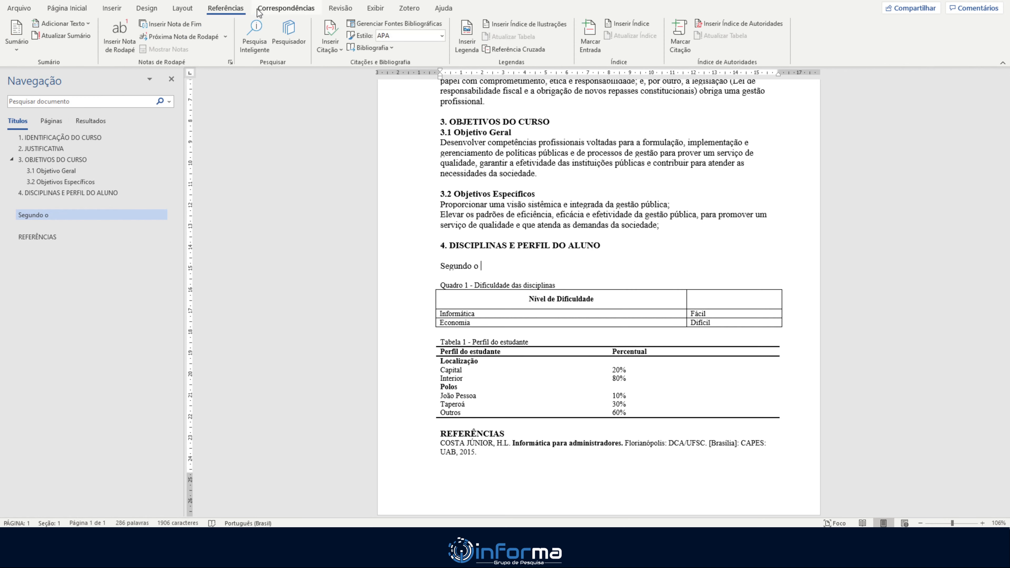
click(519, 51)
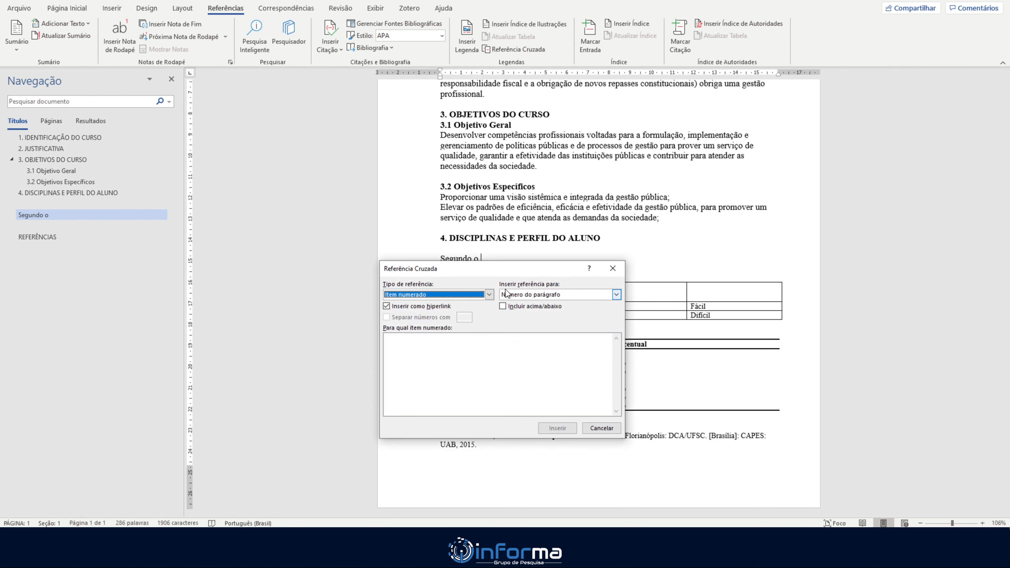
click(489, 294)
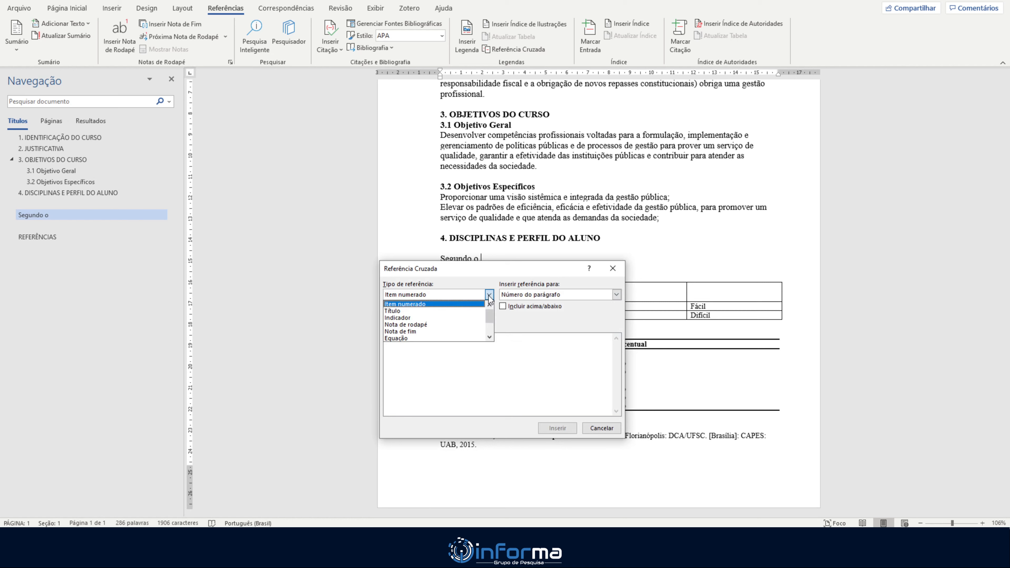
scroll(472, 316, down, 1)
scroll(472, 314, down, 3)
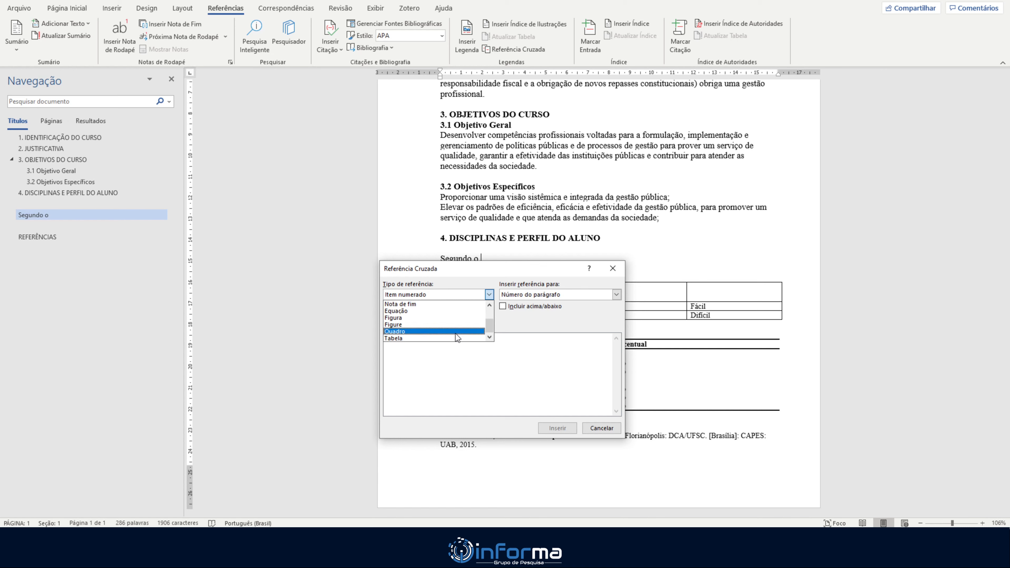
click(448, 331)
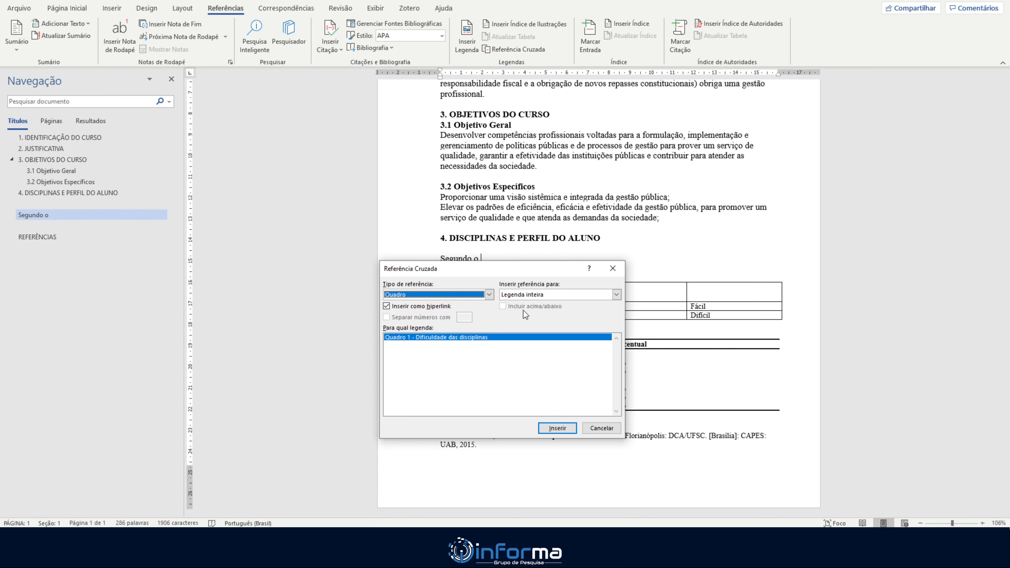
click(543, 296)
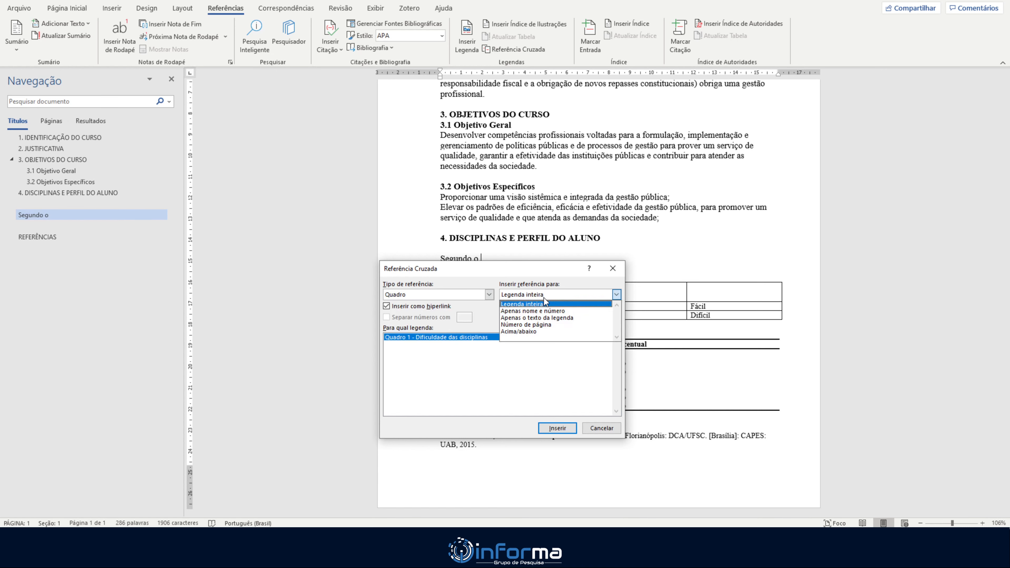
click(556, 311)
click(558, 430)
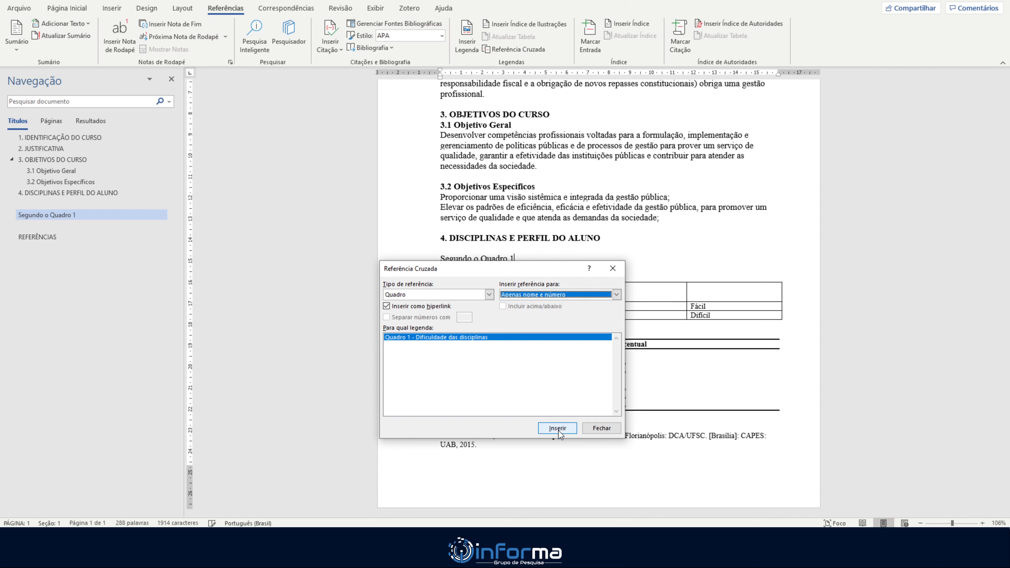
click(601, 428)
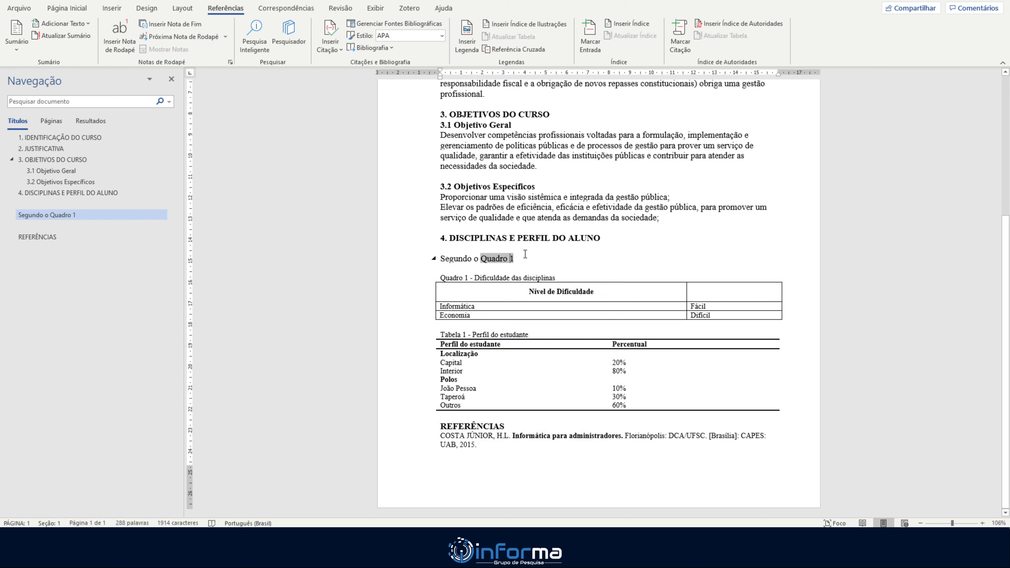
Step: Add an ellipsis after the Quadro 1 cross-reference and continue the line with "segundo a"
key(Left)
key(shift+Right)
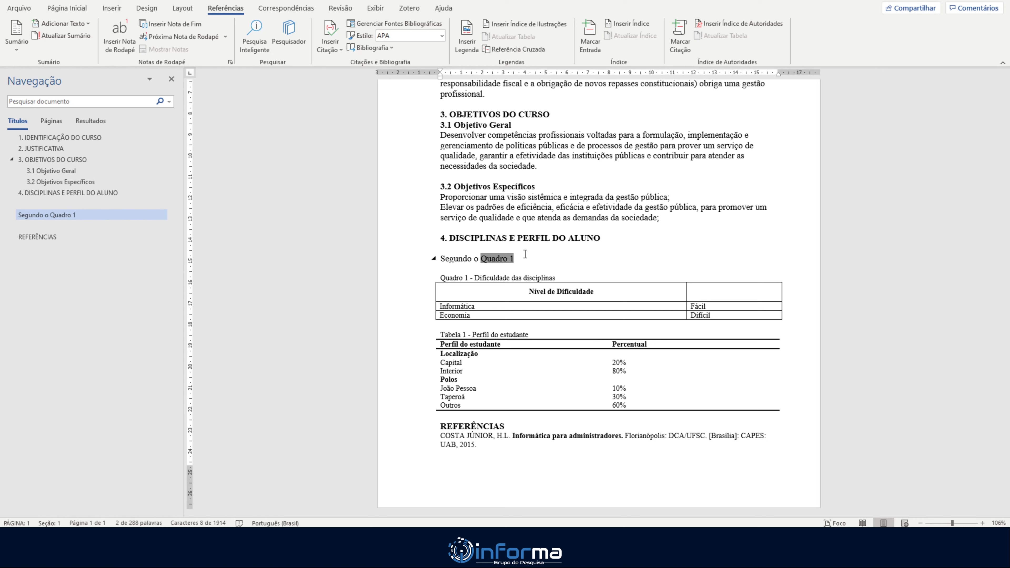
key(Right)
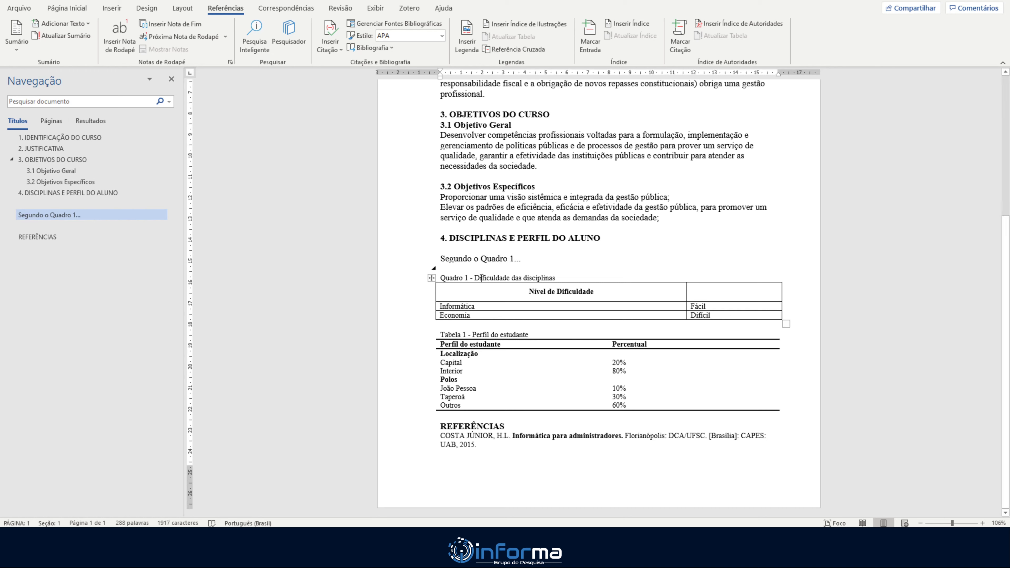
click(506, 260)
right_click(506, 261)
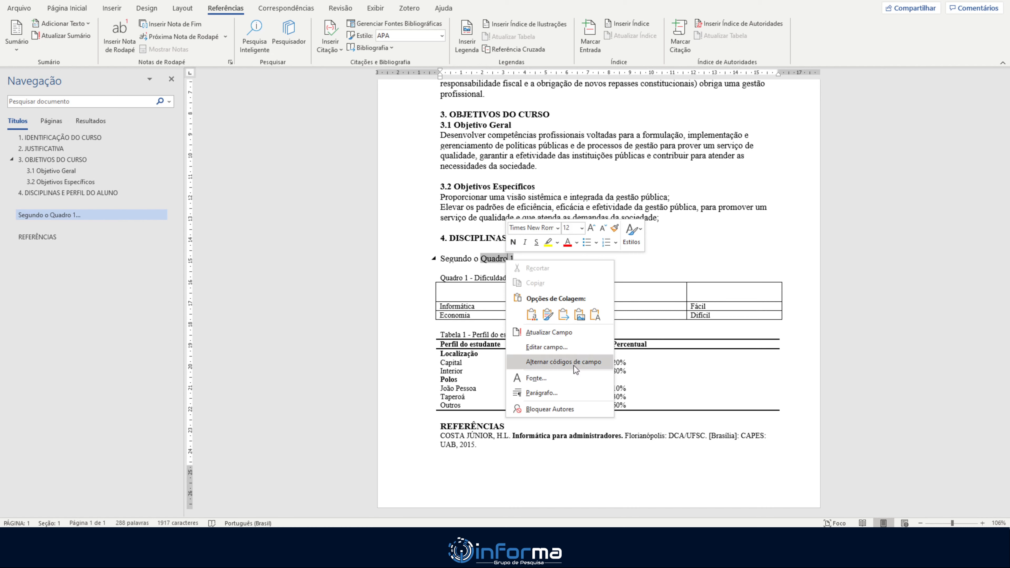
click(481, 261)
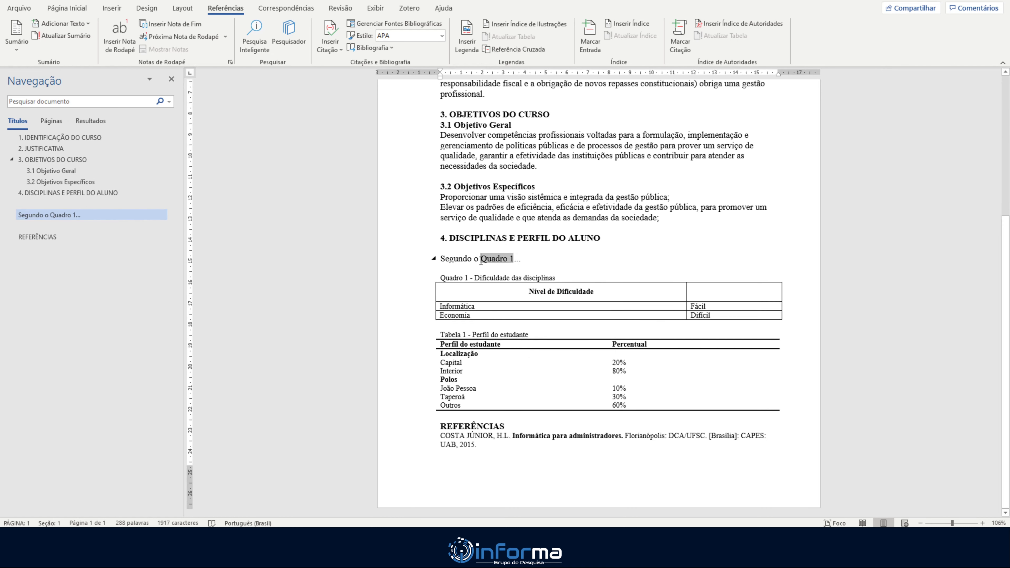
click(541, 264)
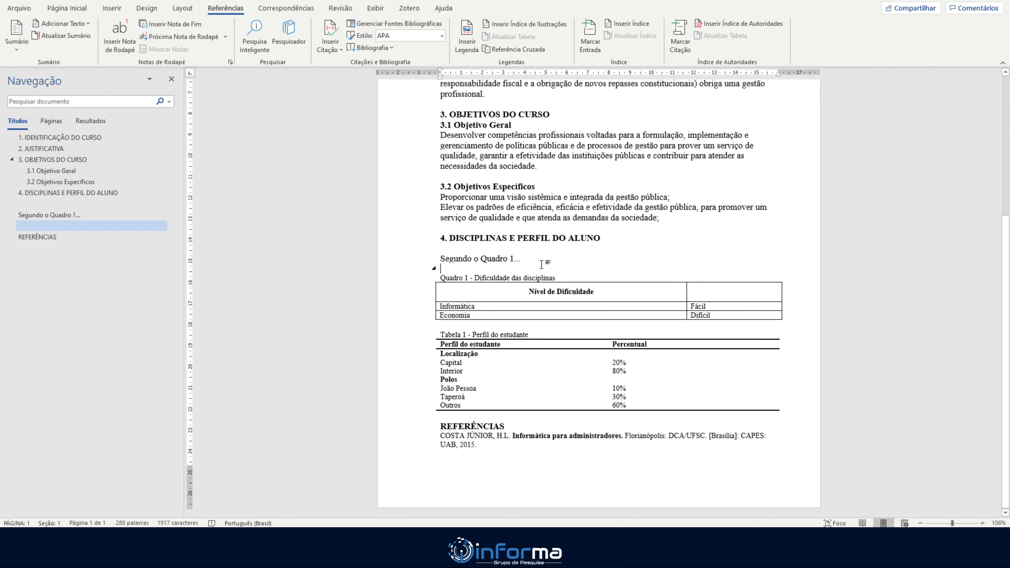
click(541, 260)
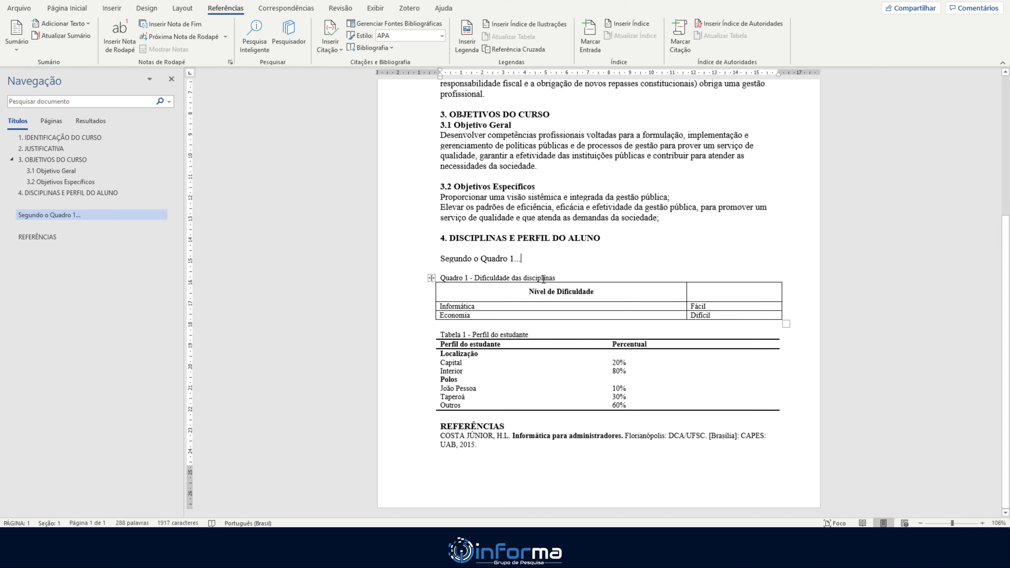
text(segundo a)
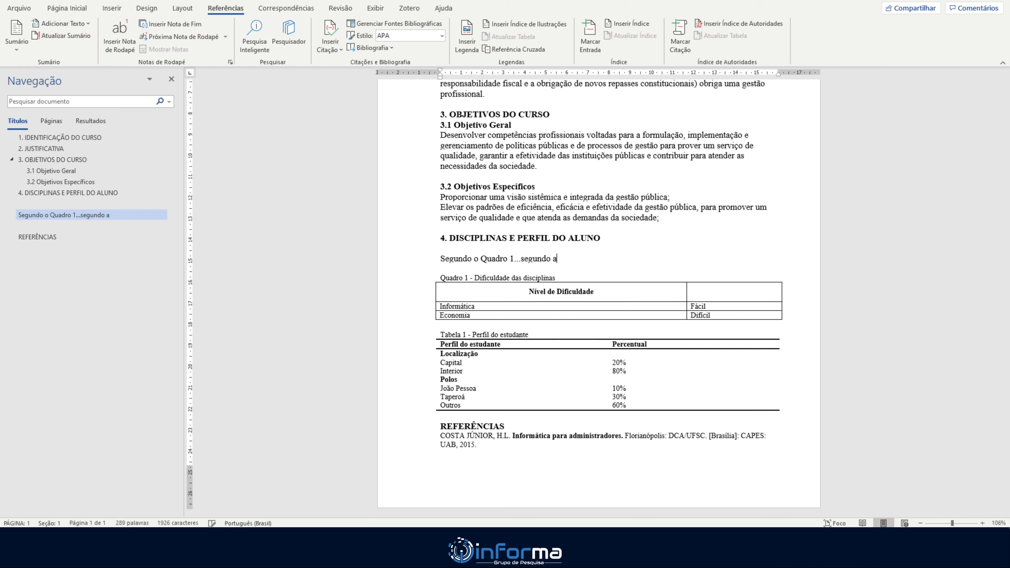
Step: Insert a cross-reference to the Tabela 1 caption after "segundo a", using reference type Tabela and Apenas nome e número
click(512, 50)
click(489, 294)
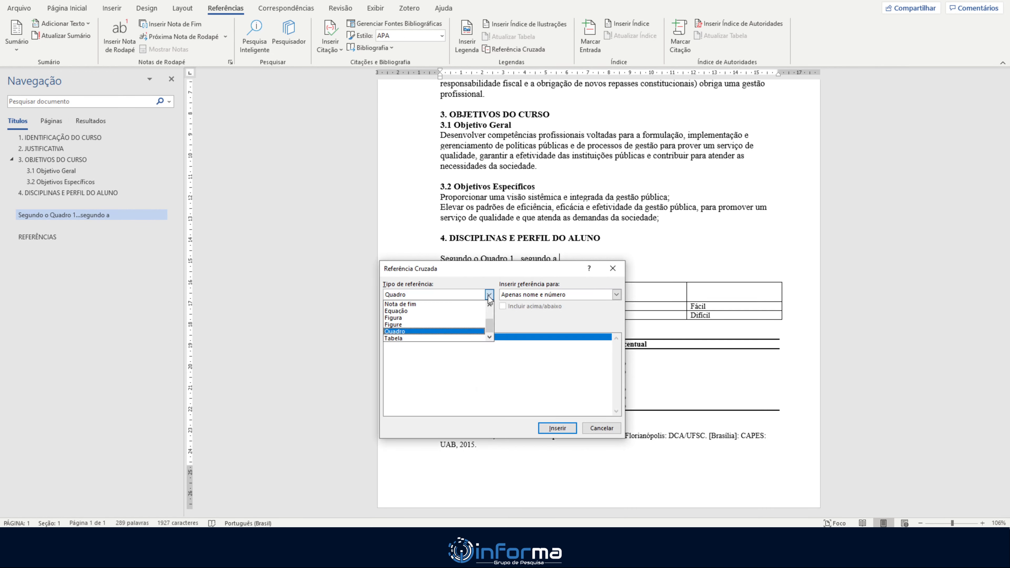
click(466, 336)
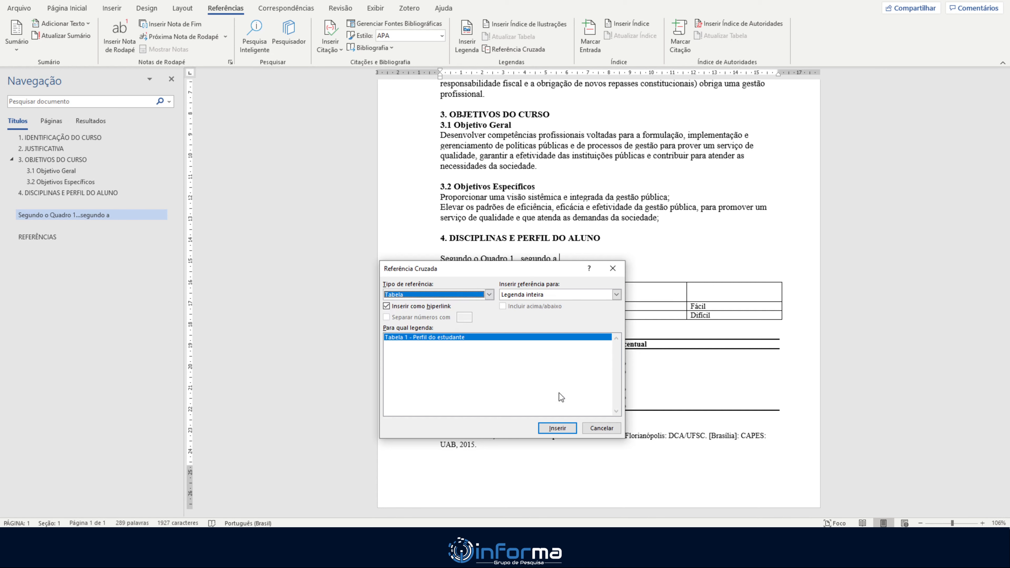
click(559, 294)
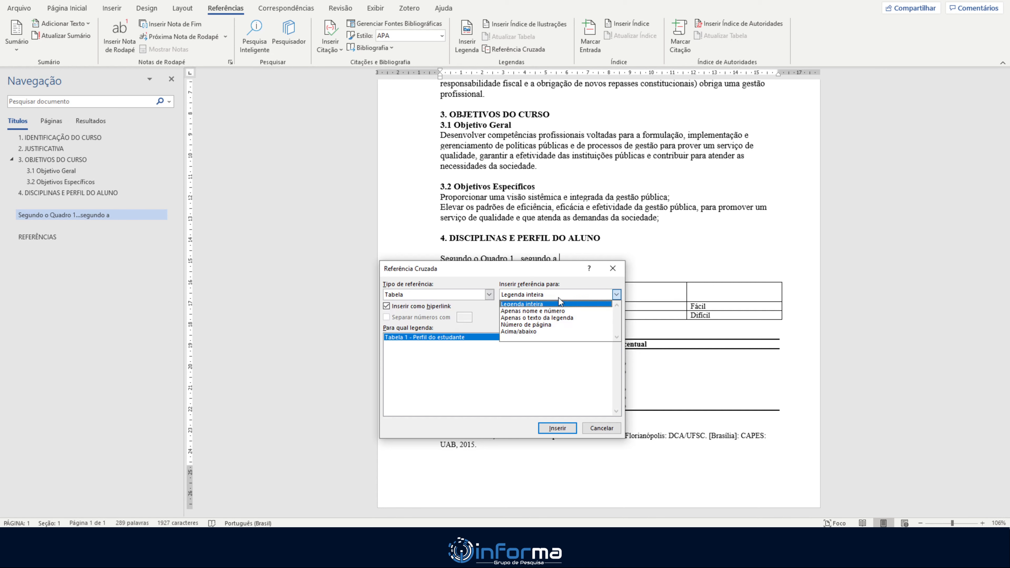
click(556, 311)
click(565, 432)
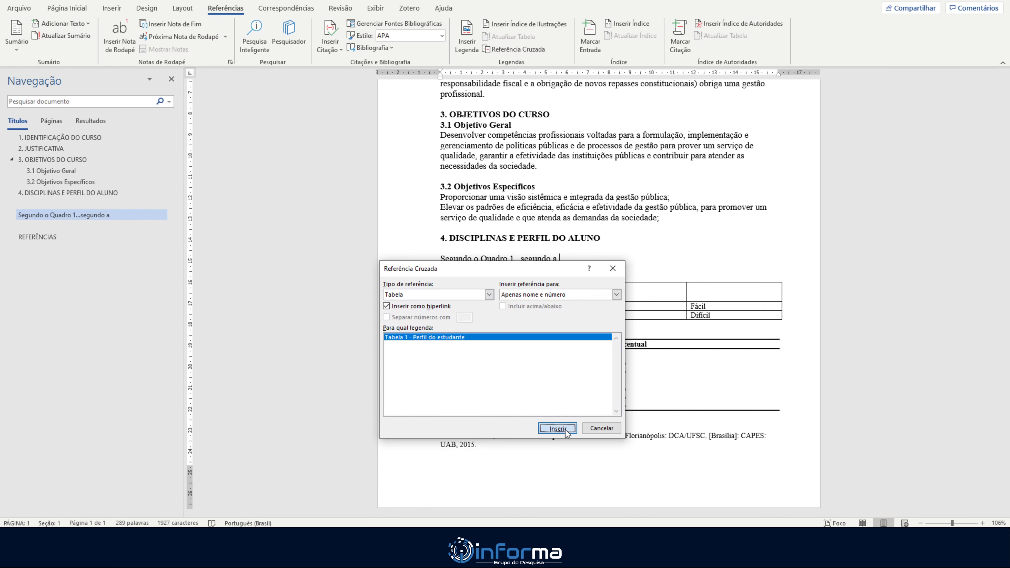
drag(569, 271, 598, 304)
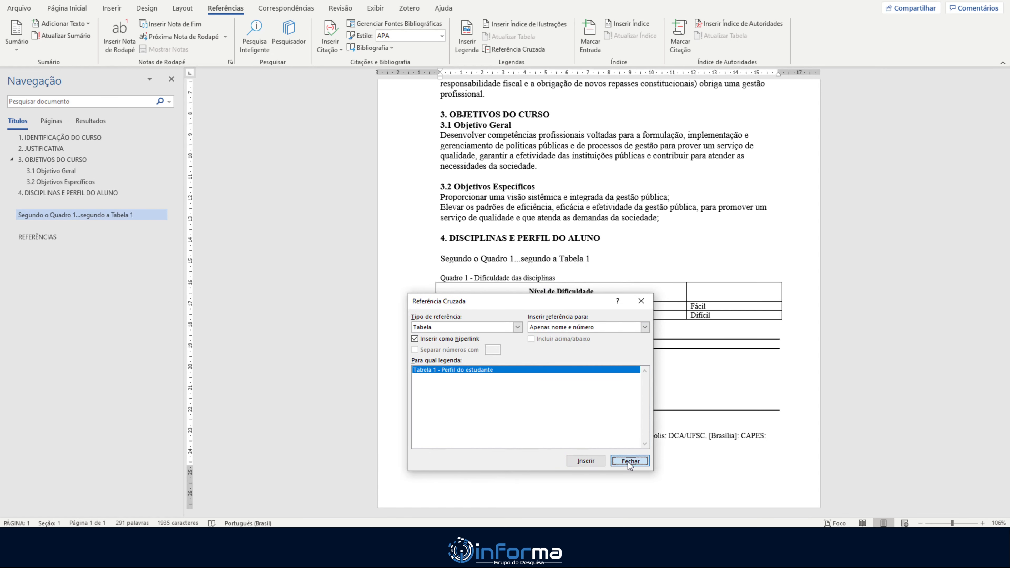
click(629, 460)
click(587, 259)
click(611, 260)
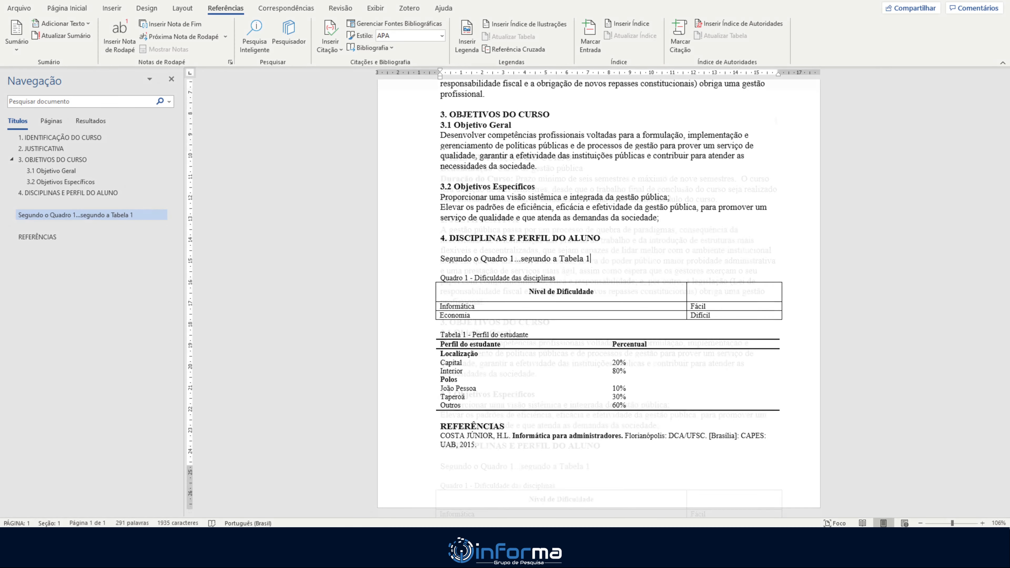
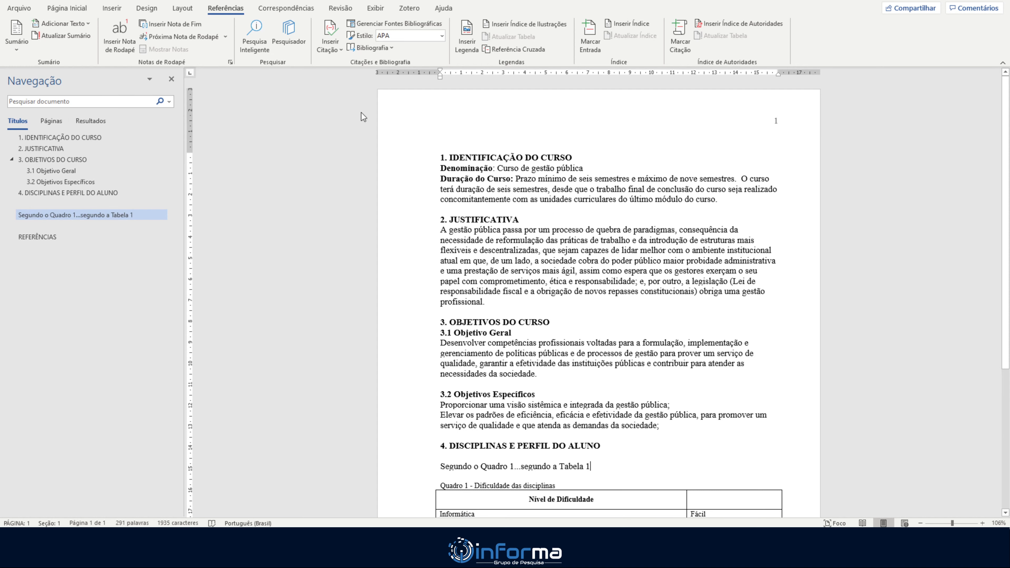
Step: Delete the page number from the header of the first page and return to the body text
scroll(601, 263, down, 2)
scroll(601, 263, down, 2)
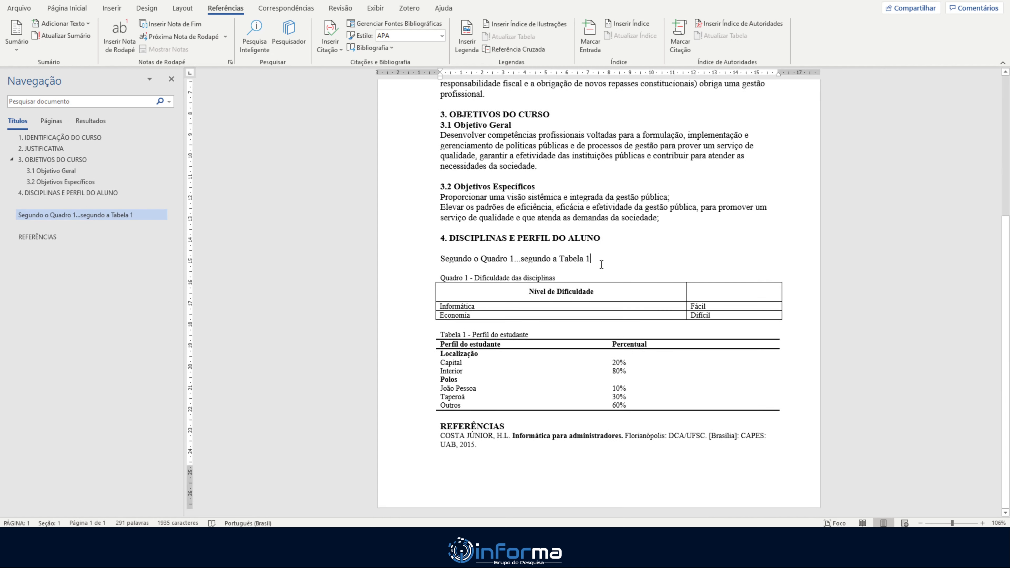
scroll(593, 242, up, 4)
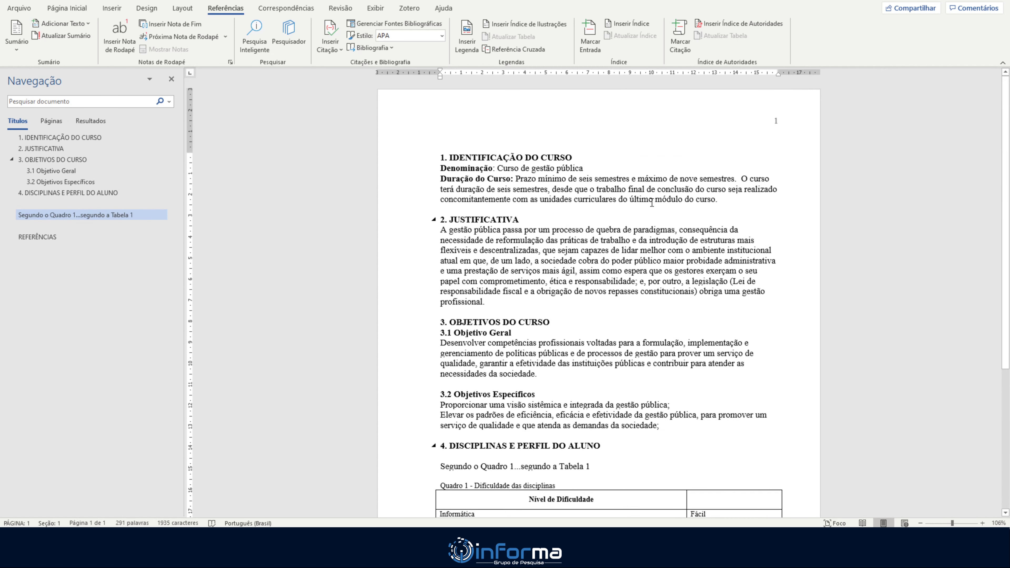
double_click(778, 122)
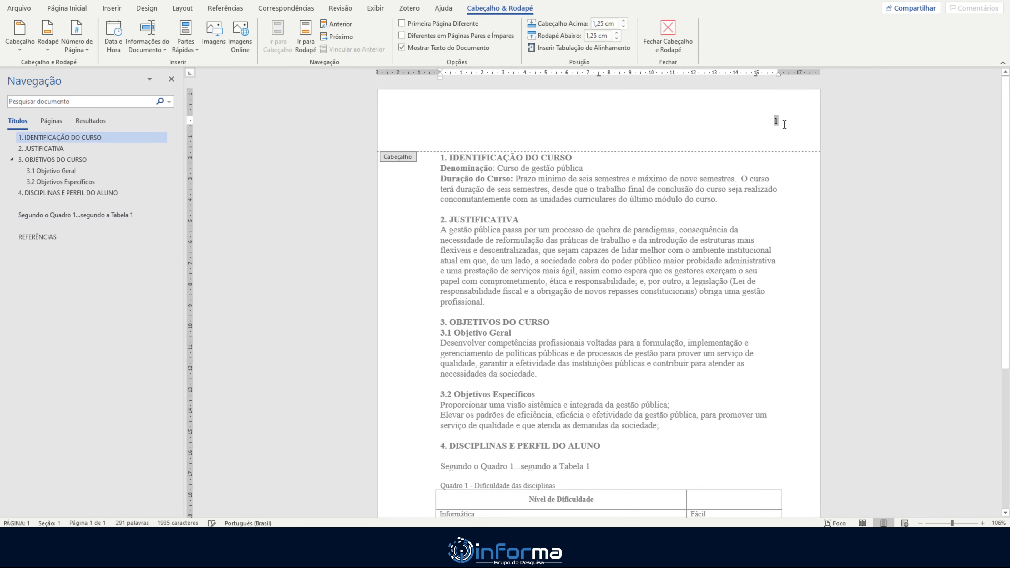
key(Delete)
double_click(740, 233)
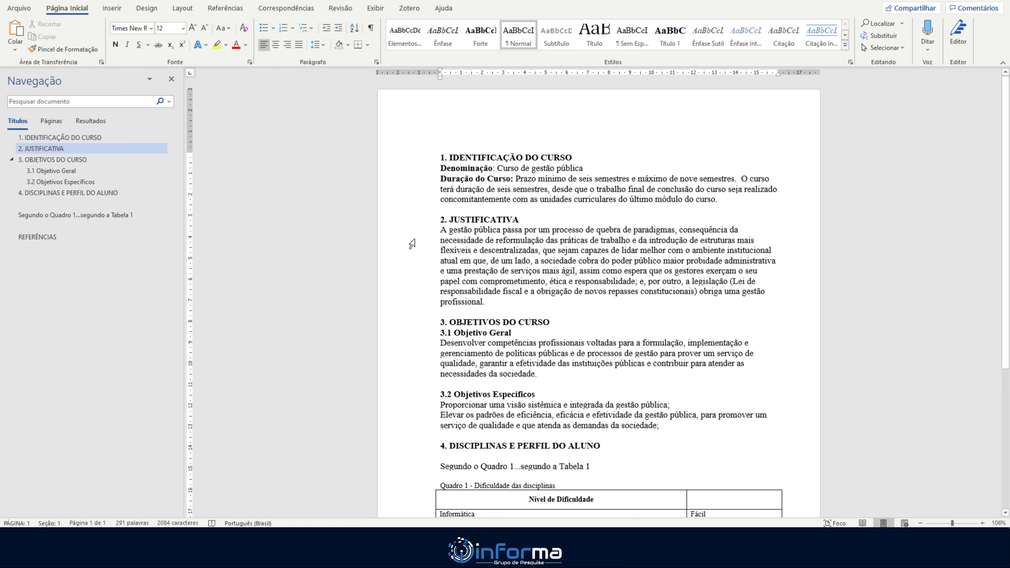
Step: Insert a Próxima Página section break before the heading 2. JUSTIFICATIVA
click(438, 220)
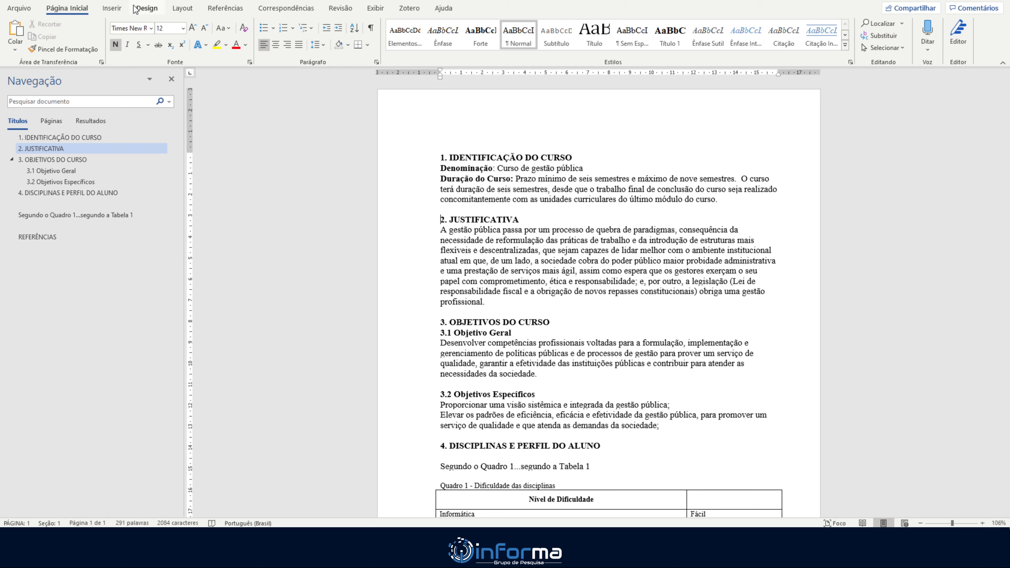
click(148, 9)
click(195, 9)
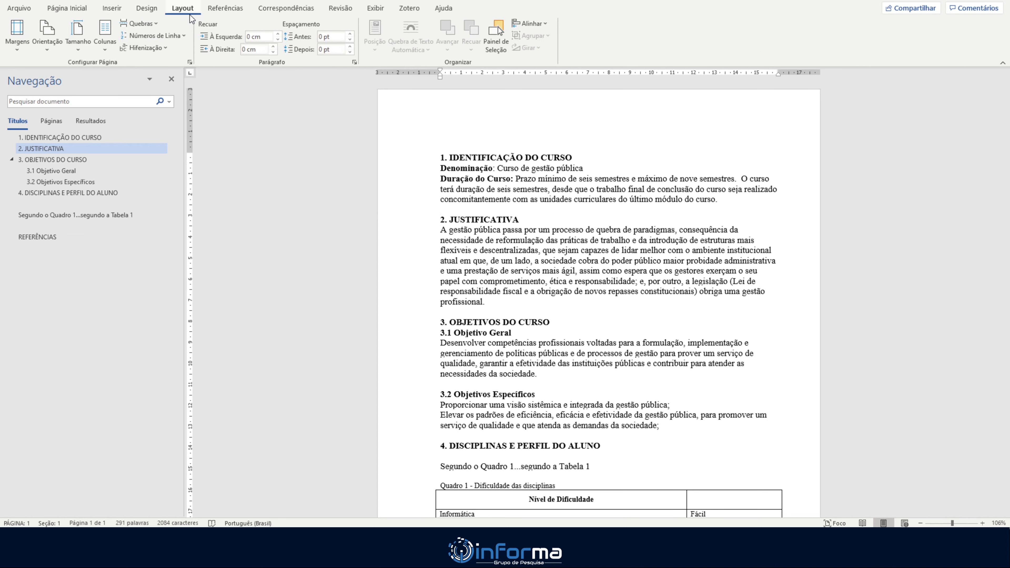
click(109, 11)
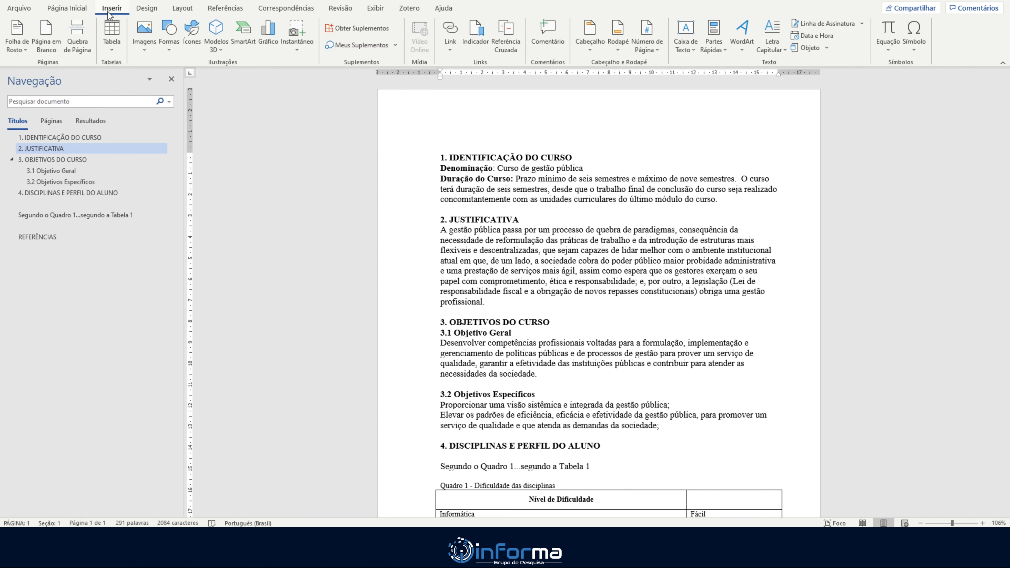
click(182, 9)
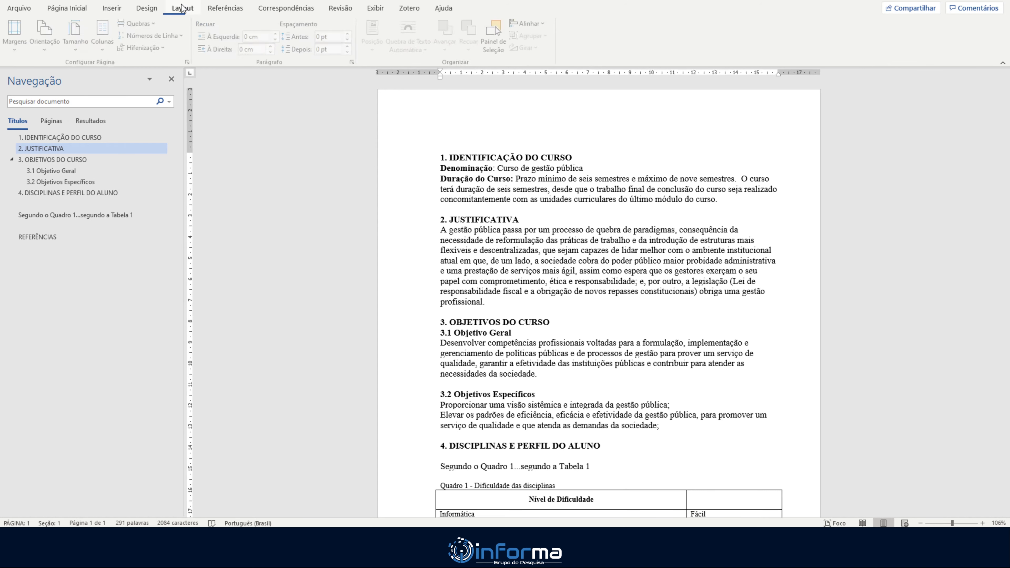
click(156, 26)
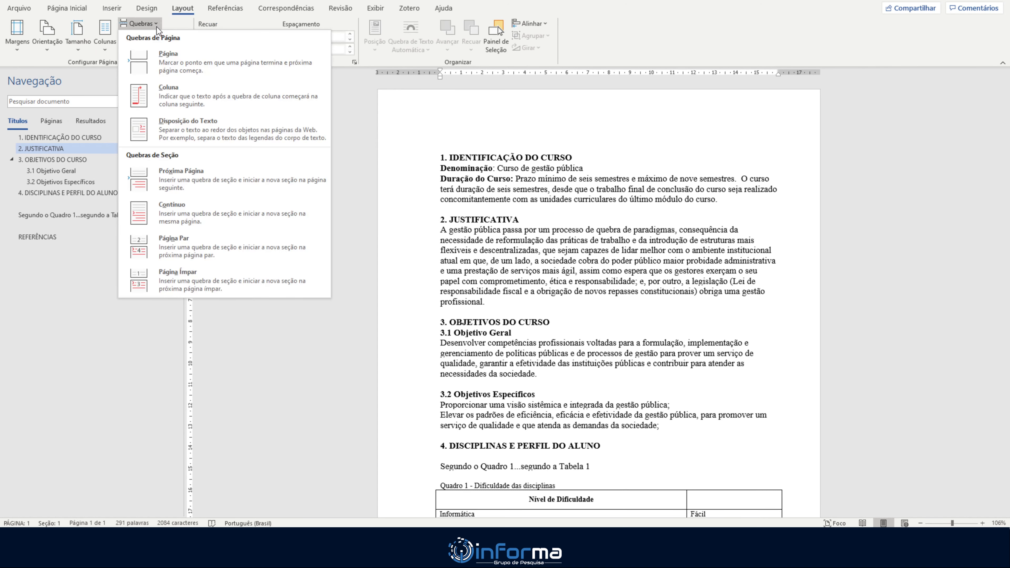
click(215, 182)
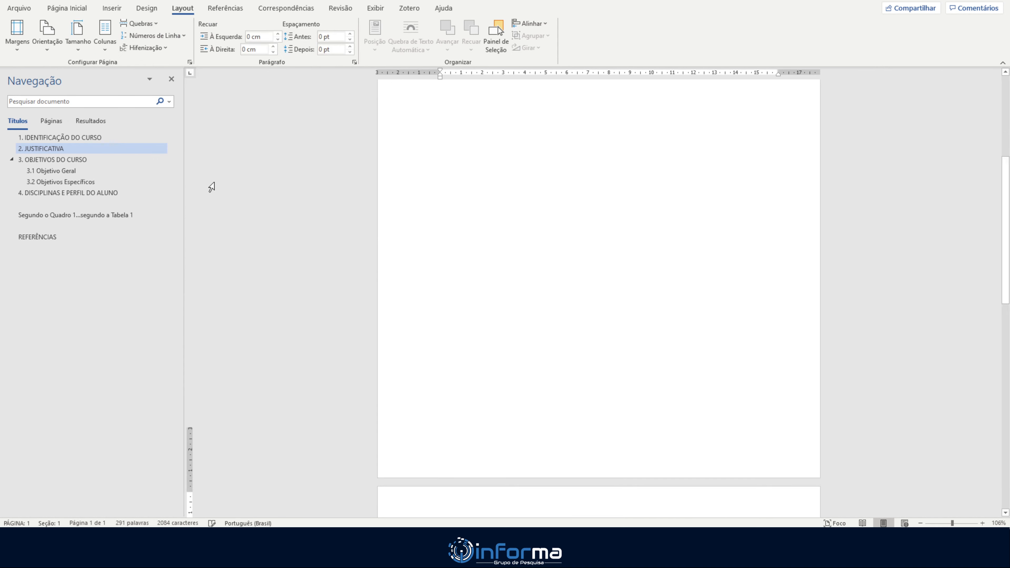
Step: Insert a Próxima Página section break before the heading 3. OBJETIVOS DO CURSO
scroll(553, 313, down, 3)
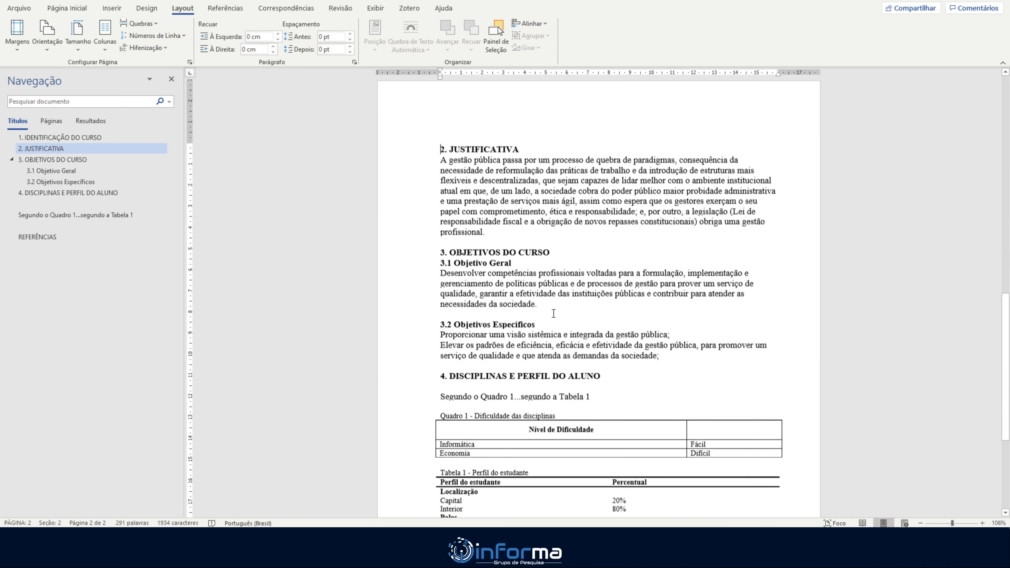
click(442, 251)
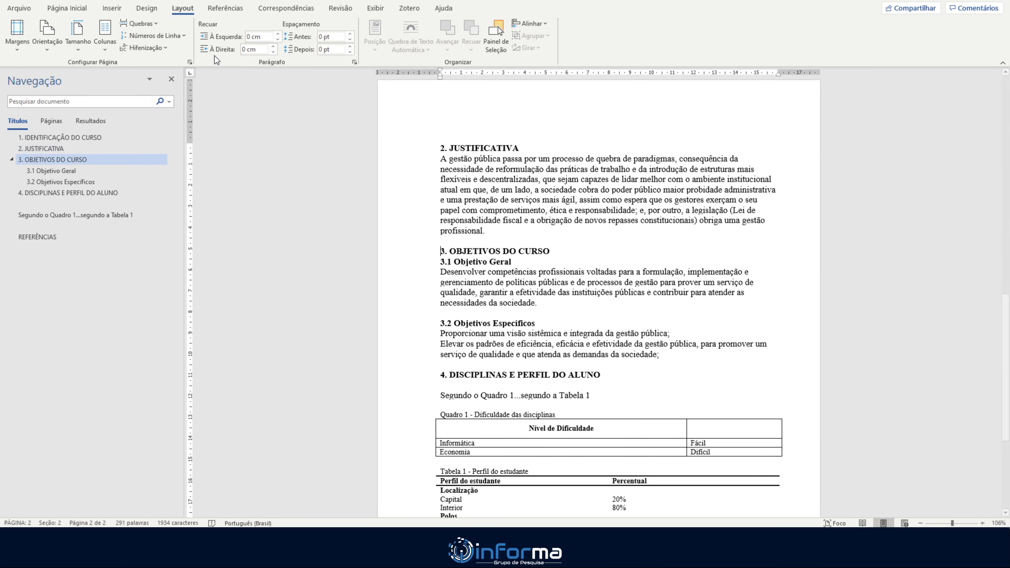
click(142, 24)
click(190, 176)
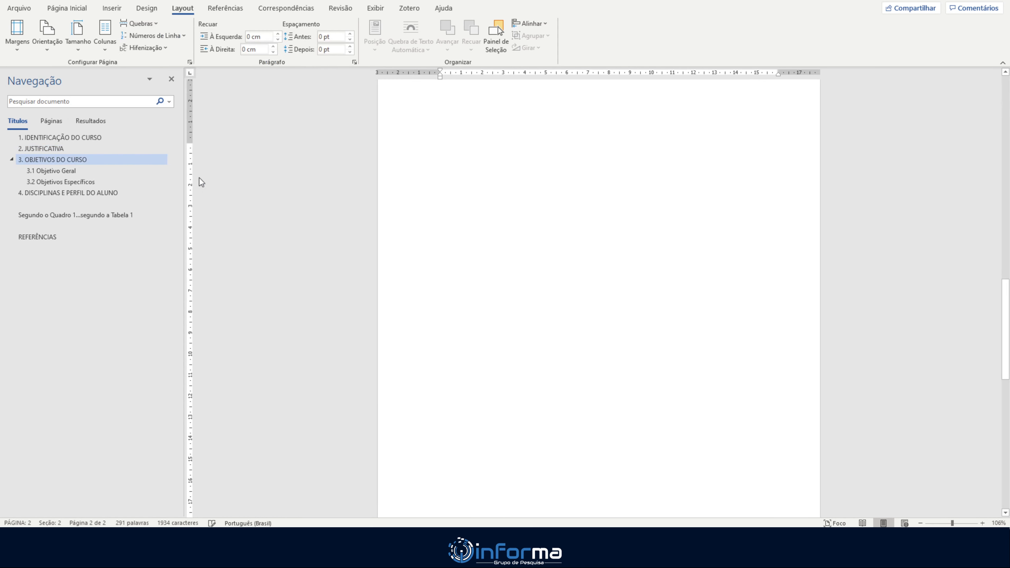
Step: Insert page numbers at the top of the pages using Número sem Formatação 3 and return to the body text
scroll(437, 326, down, 4)
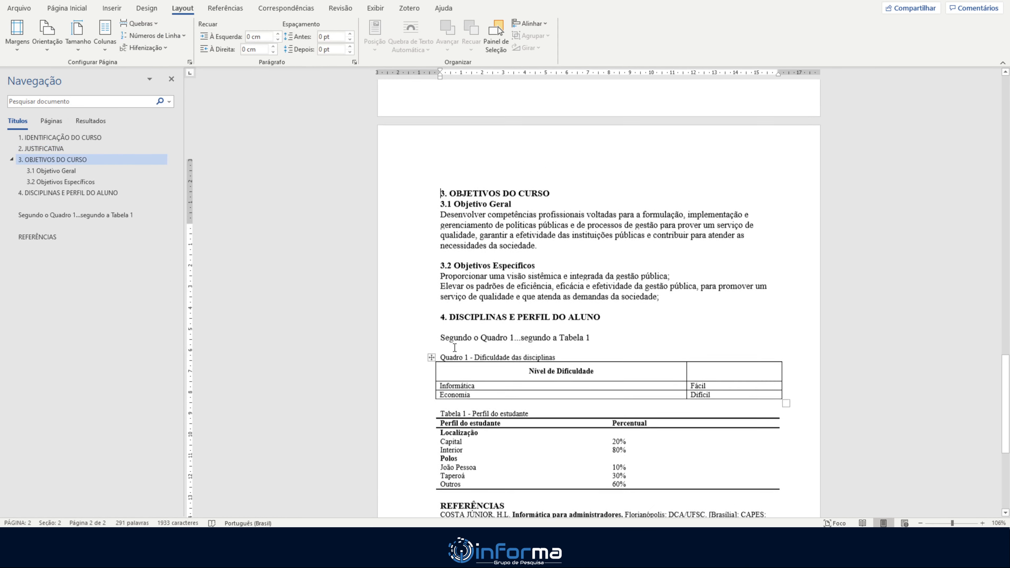
scroll(454, 347, up, 3)
scroll(453, 348, up, 15)
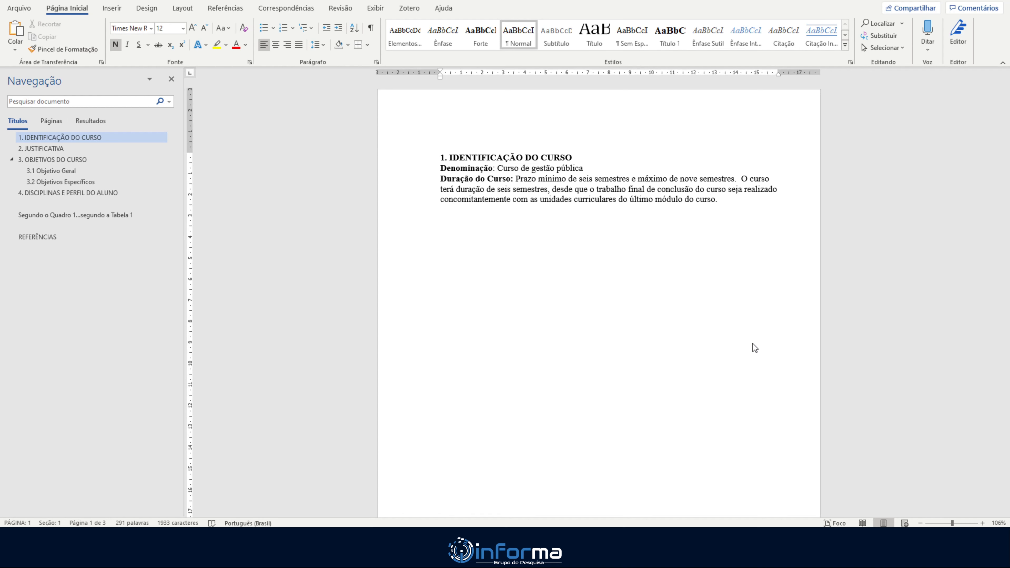
click(112, 8)
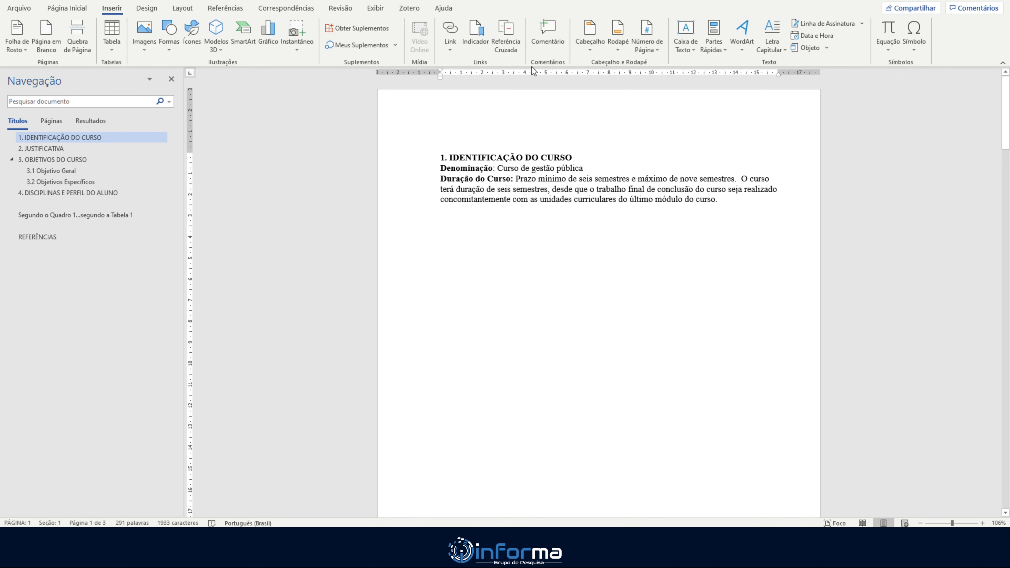
click(648, 51)
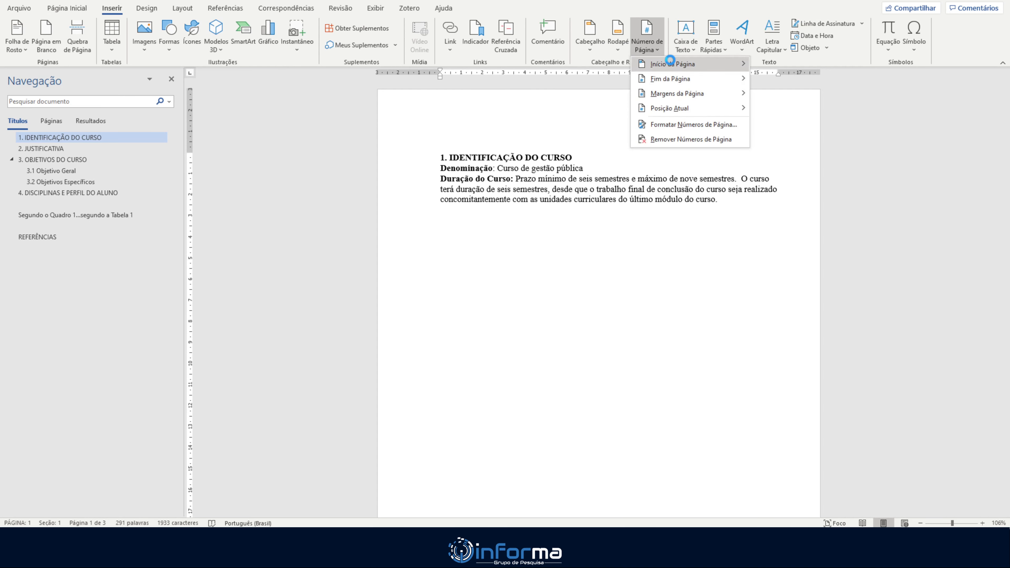
click(670, 60)
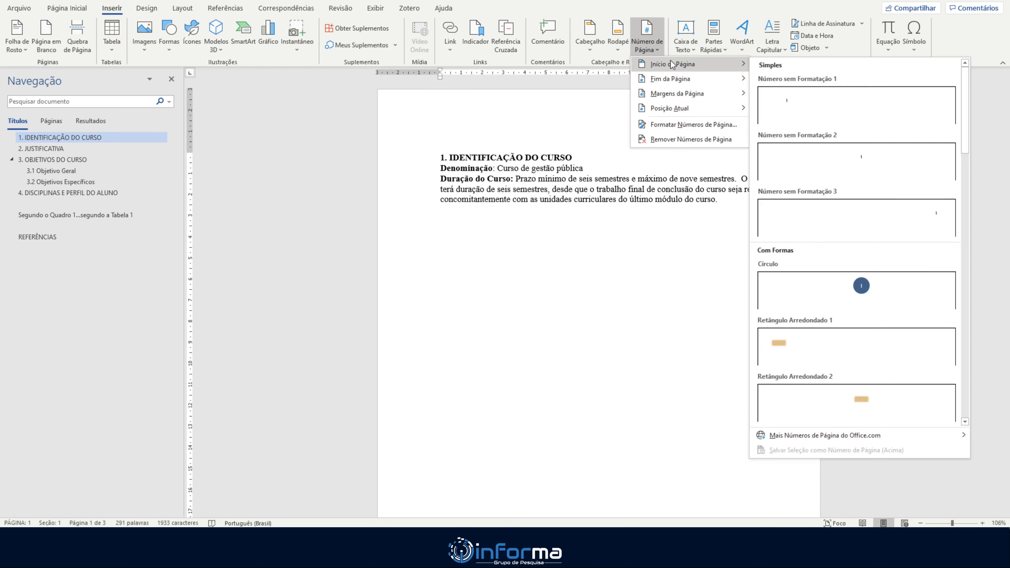
click(893, 220)
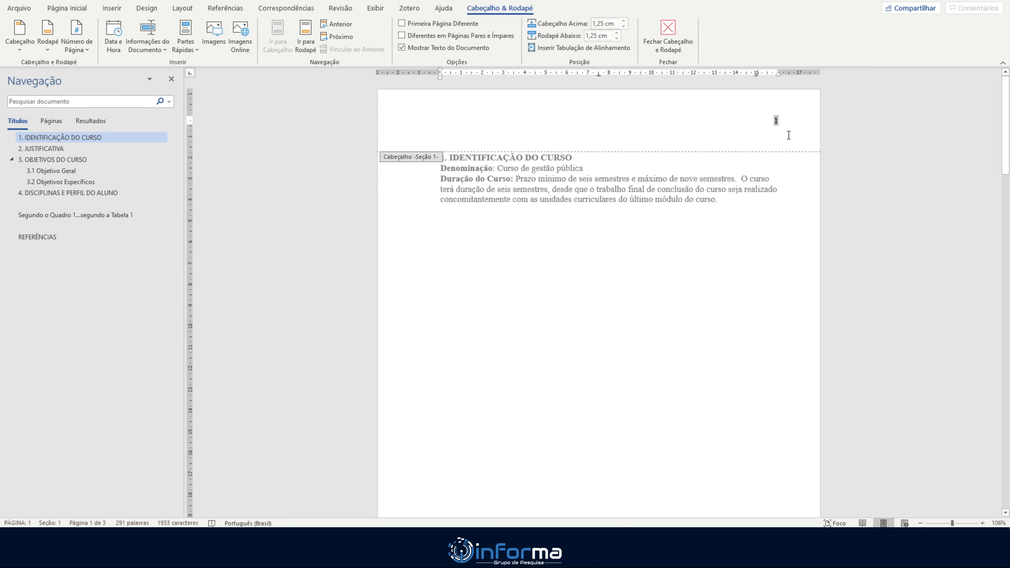
key(alt)
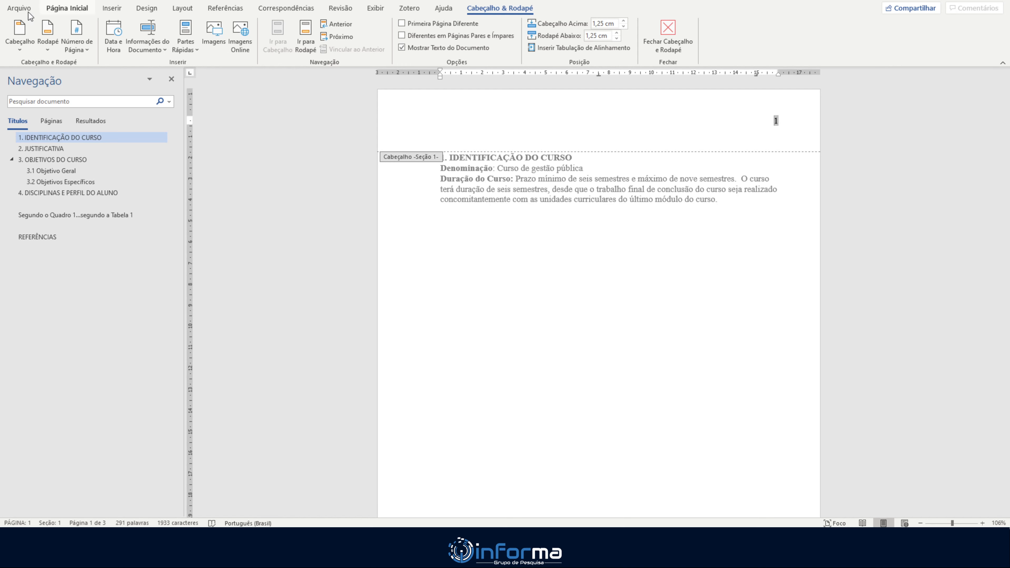
key(h)
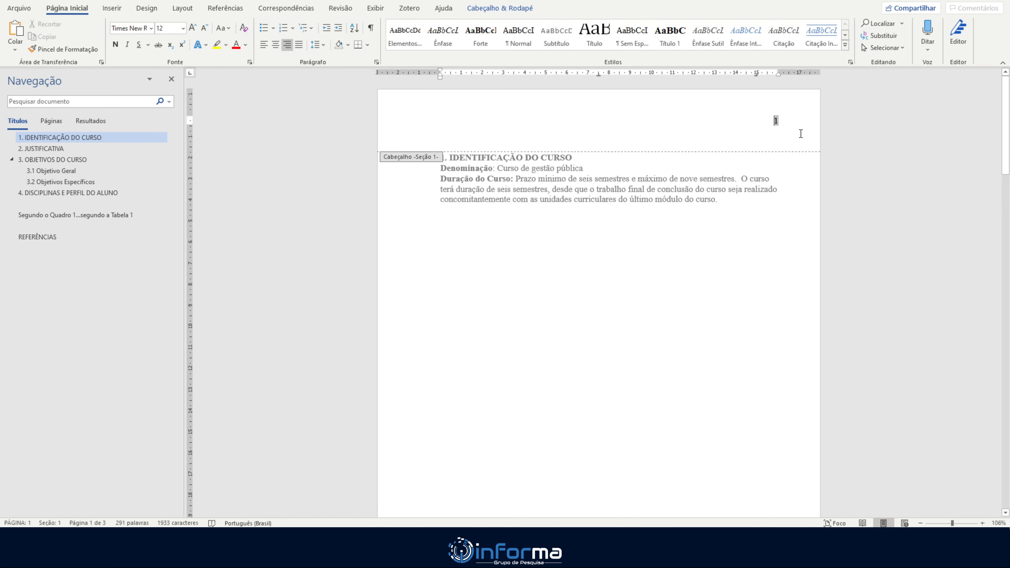
drag(772, 120, 786, 128)
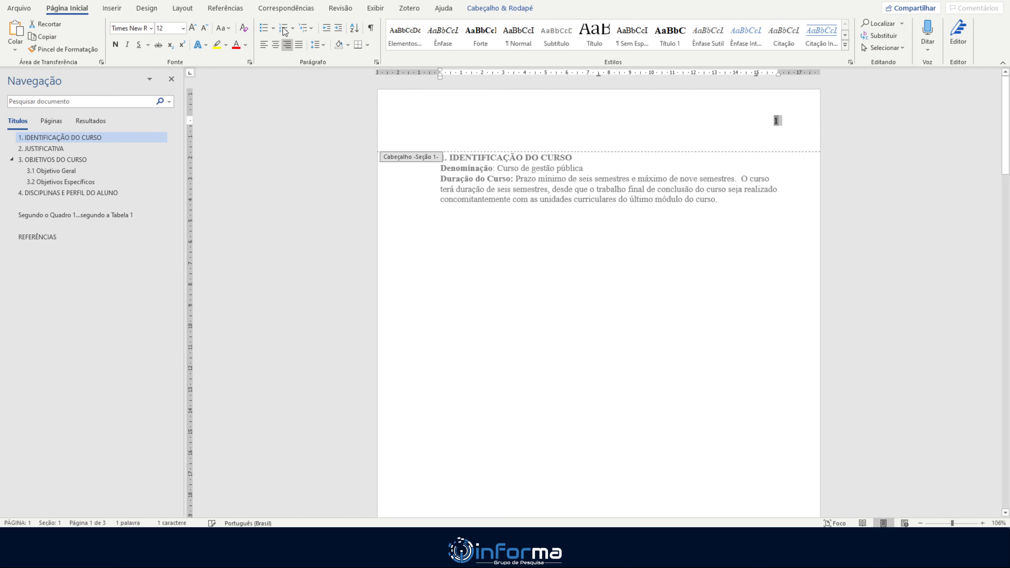
double_click(629, 240)
Step: Insert a Próxima Página section break before the heading 1. IDENTIFICAÇÃO DO CURSO
scroll(743, 321, down, 15)
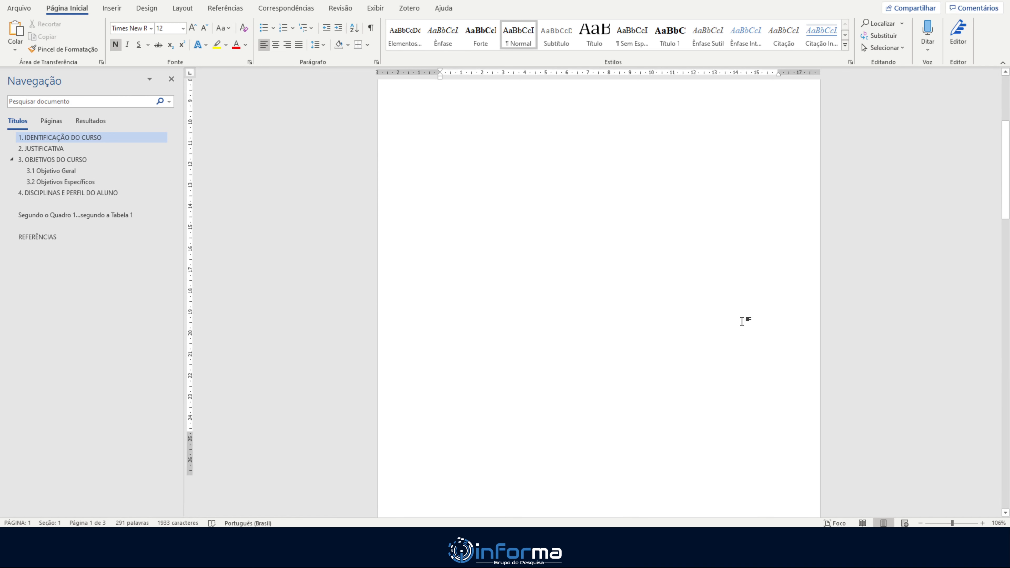
scroll(742, 321, down, 10)
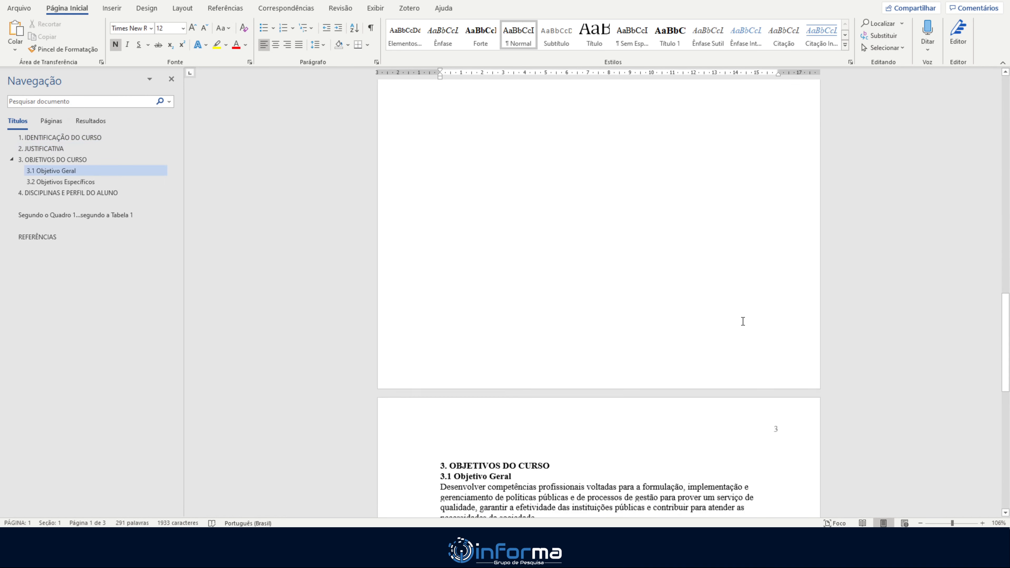
scroll(741, 321, down, 4)
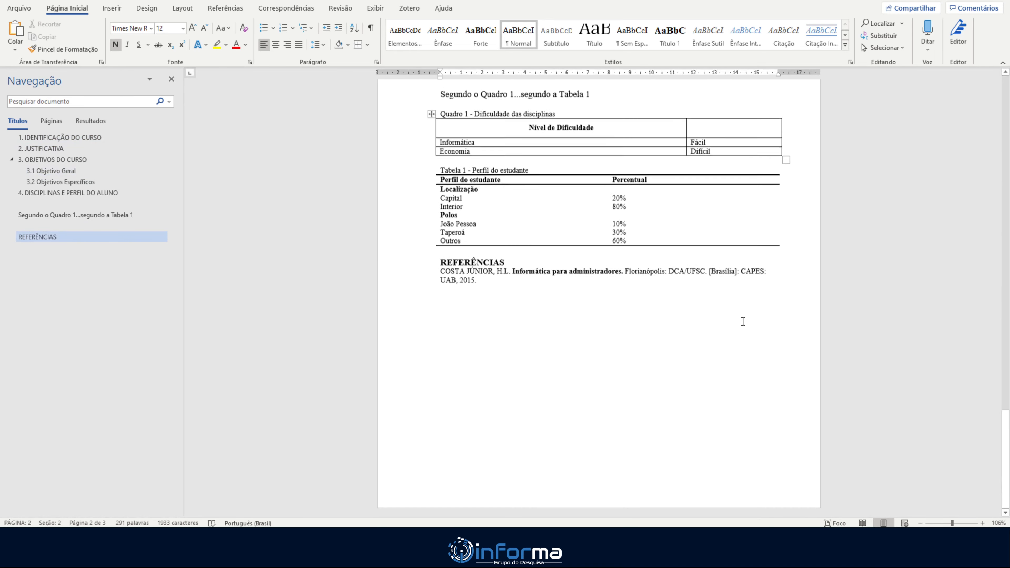
scroll(741, 321, up, 14)
scroll(886, 420, up, 12)
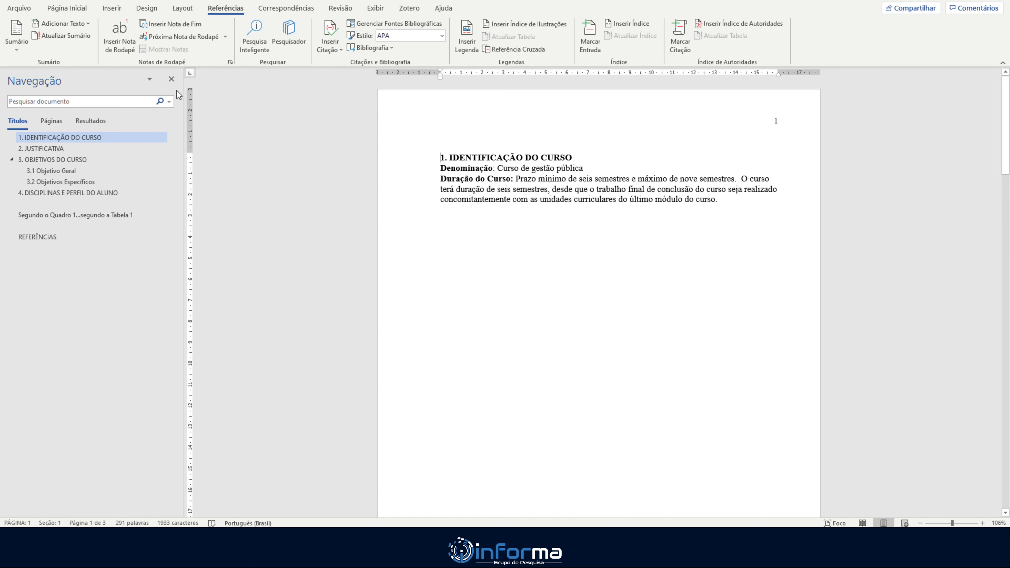
click(182, 9)
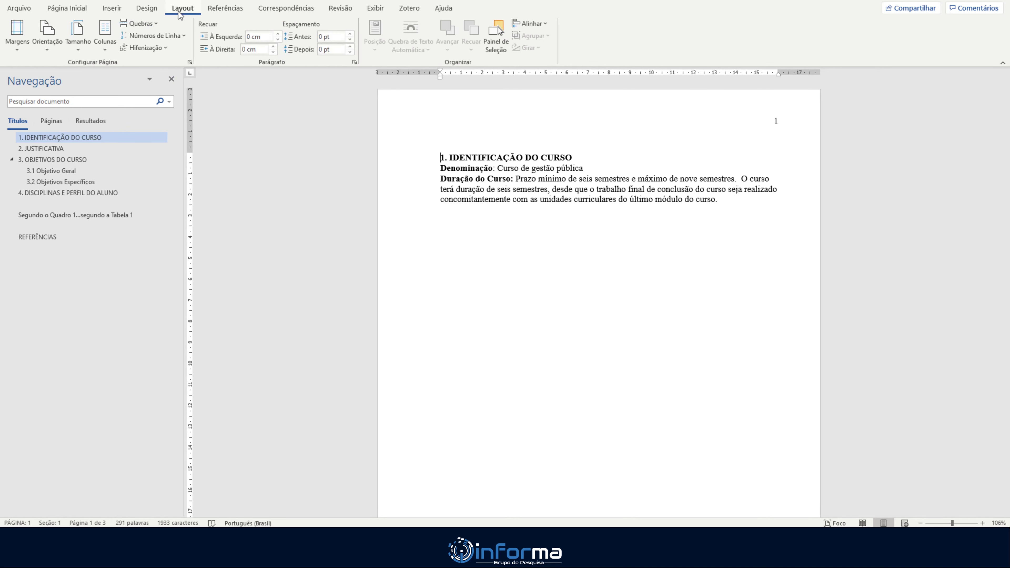
click(140, 23)
click(196, 177)
scroll(609, 314, up, 7)
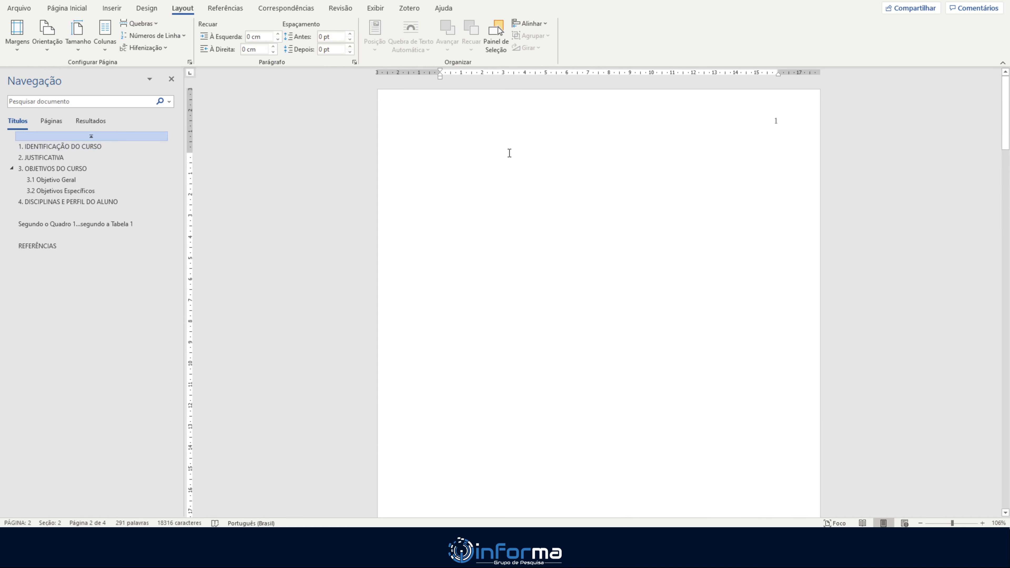
click(221, 8)
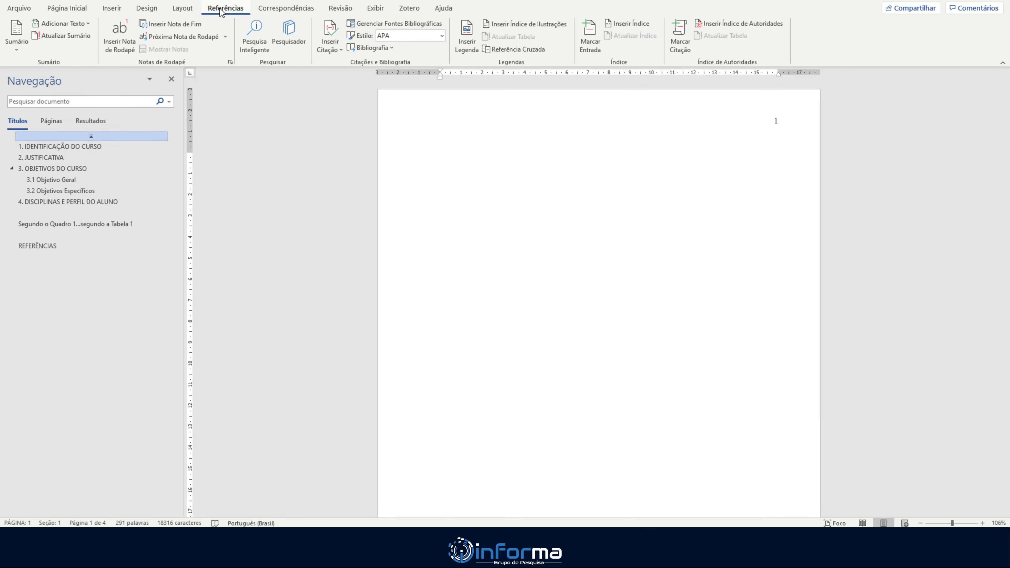
click(17, 40)
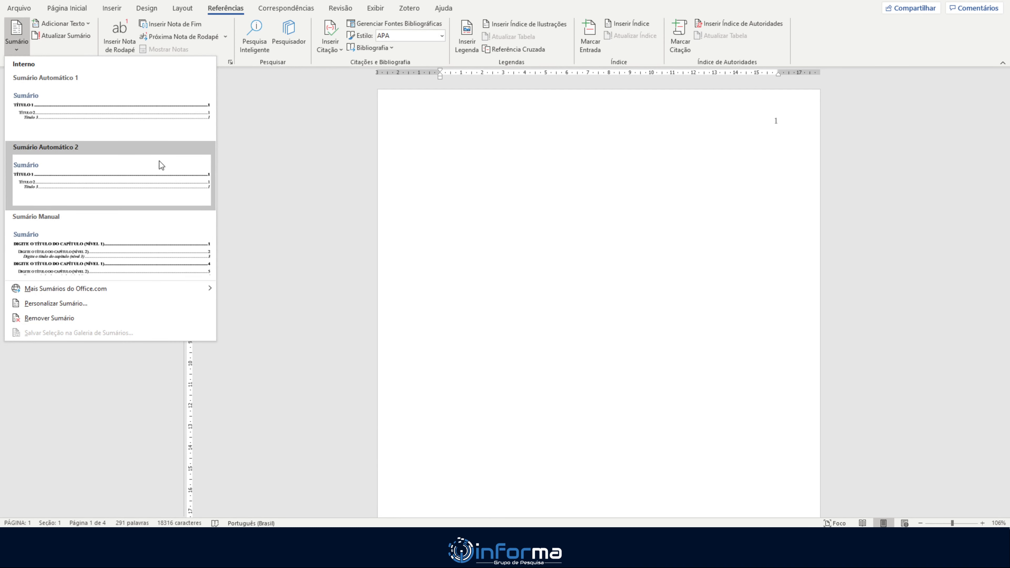
mouse_move(155, 292)
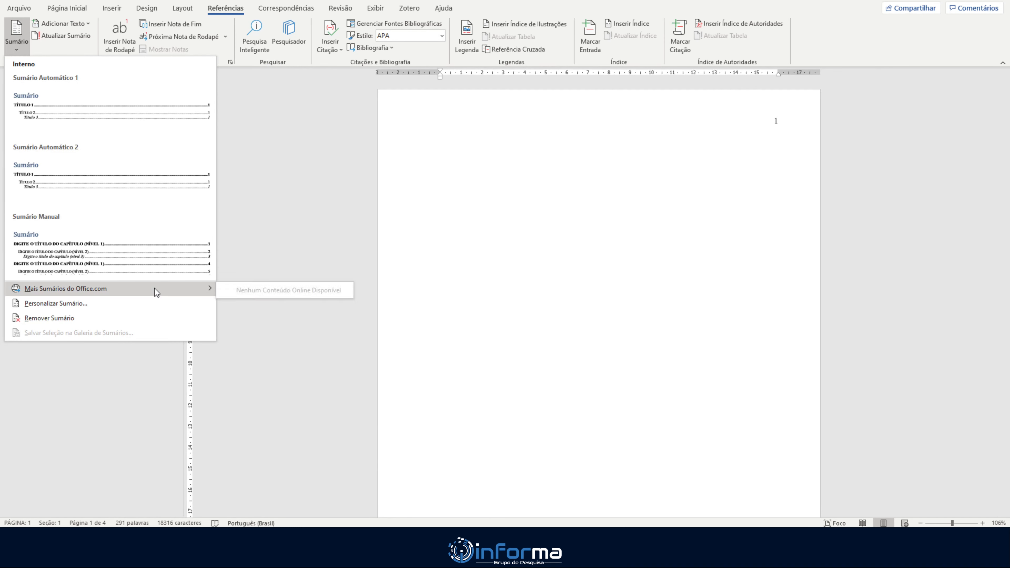
click(147, 306)
click(587, 338)
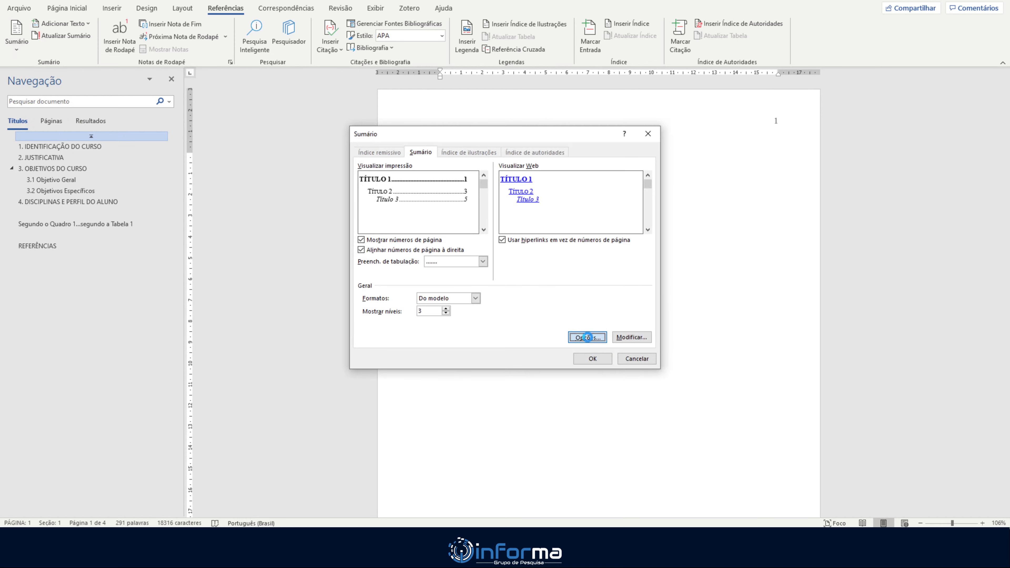
click(580, 324)
click(631, 336)
click(567, 290)
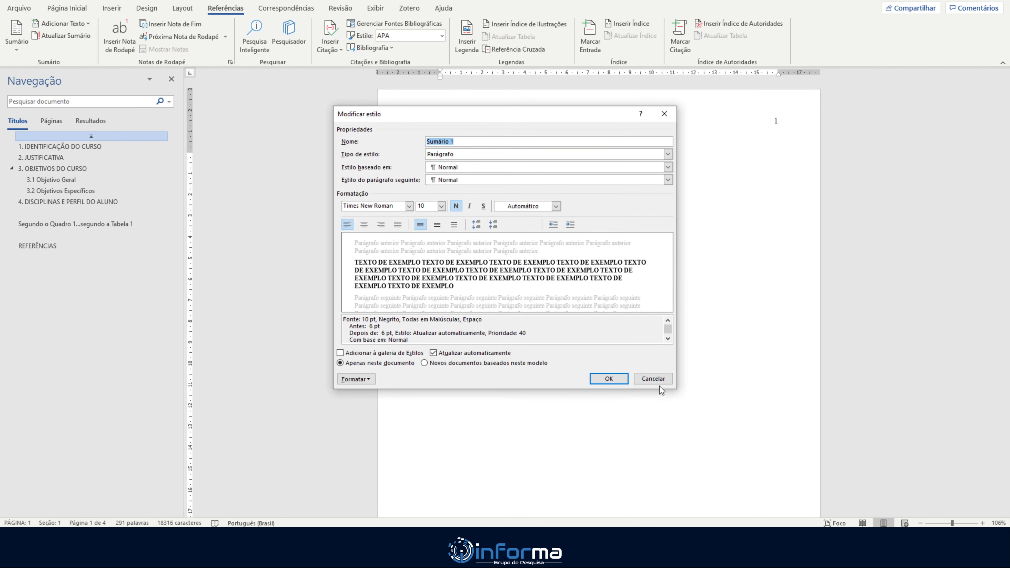
click(654, 380)
click(578, 339)
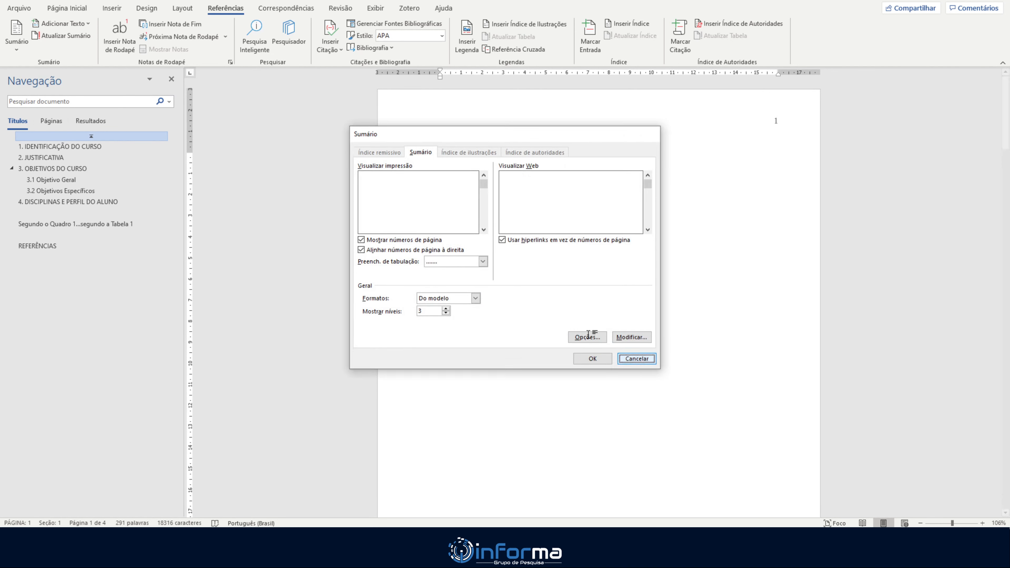
click(637, 358)
Step: Insert a table of contents on the blank first page using the Sumário Automático 2 layout
click(17, 40)
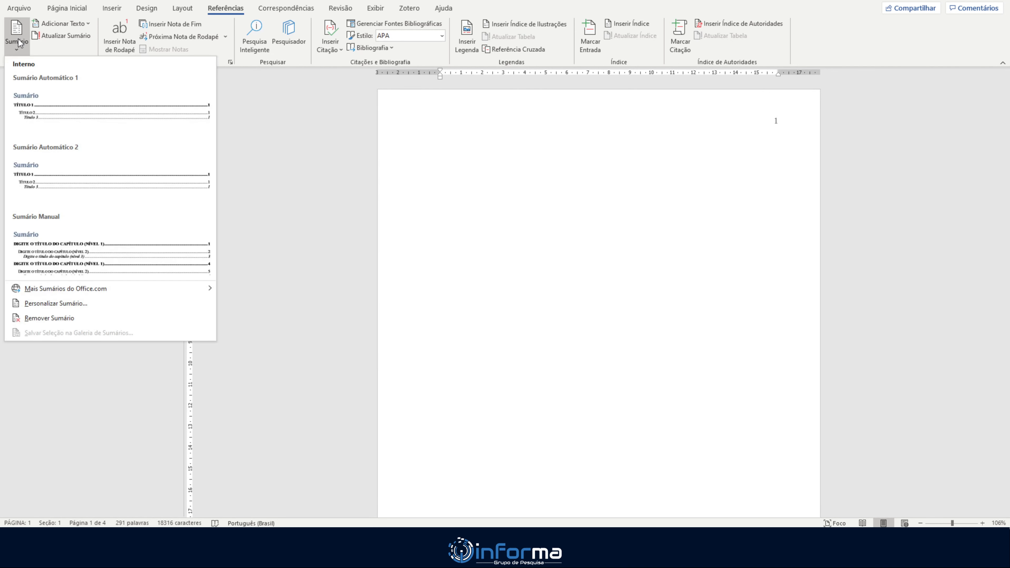
click(66, 170)
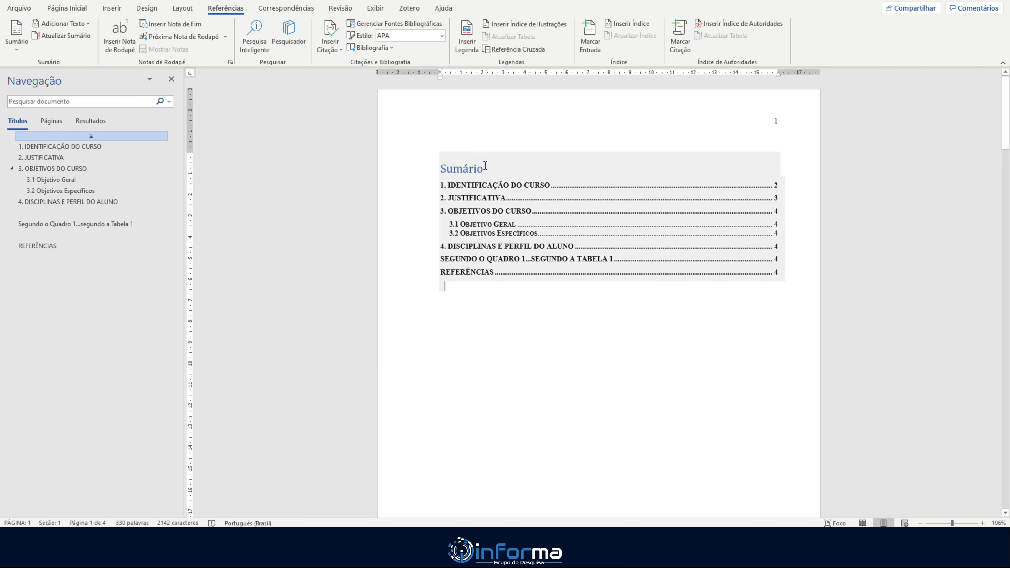
click(488, 187)
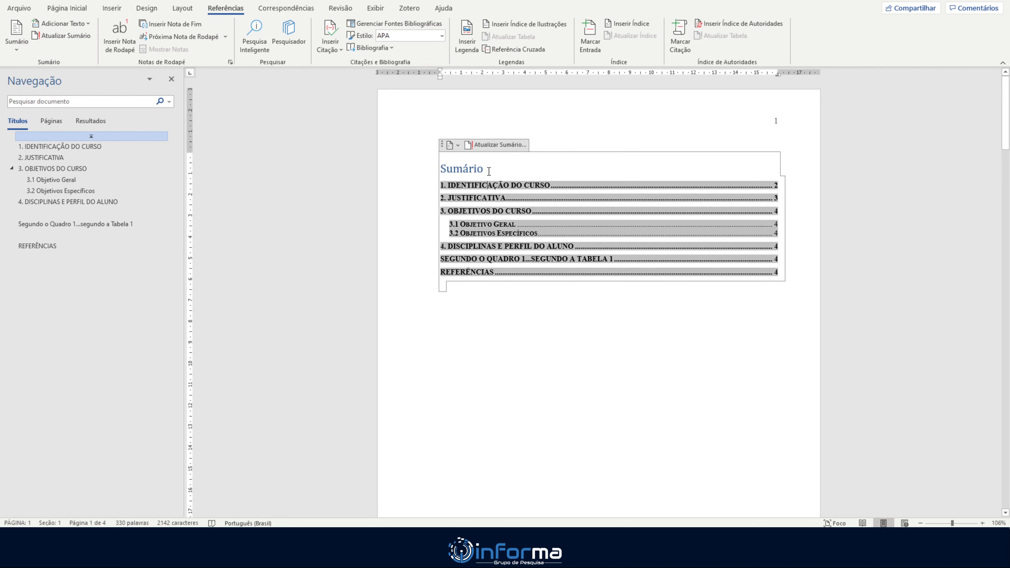
Step: Format the Sumário title as centred, black, bold Times New Roman at size 12
click(427, 171)
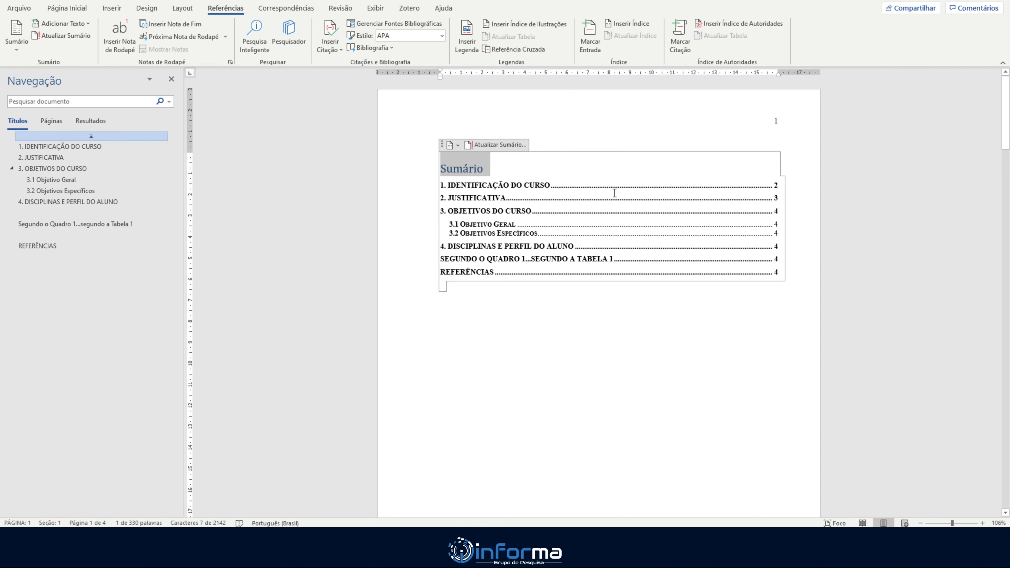
click(67, 8)
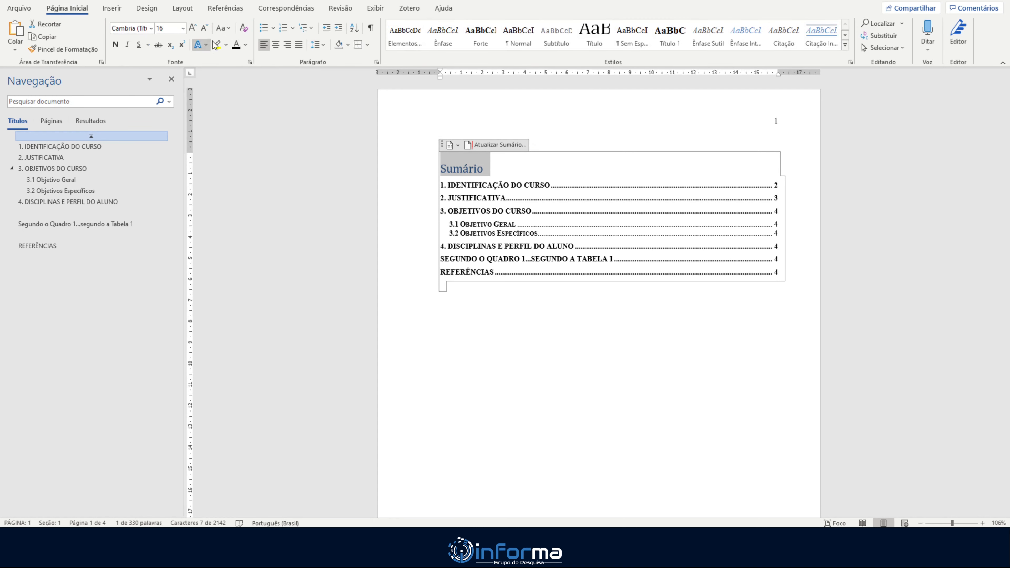
click(276, 45)
click(236, 46)
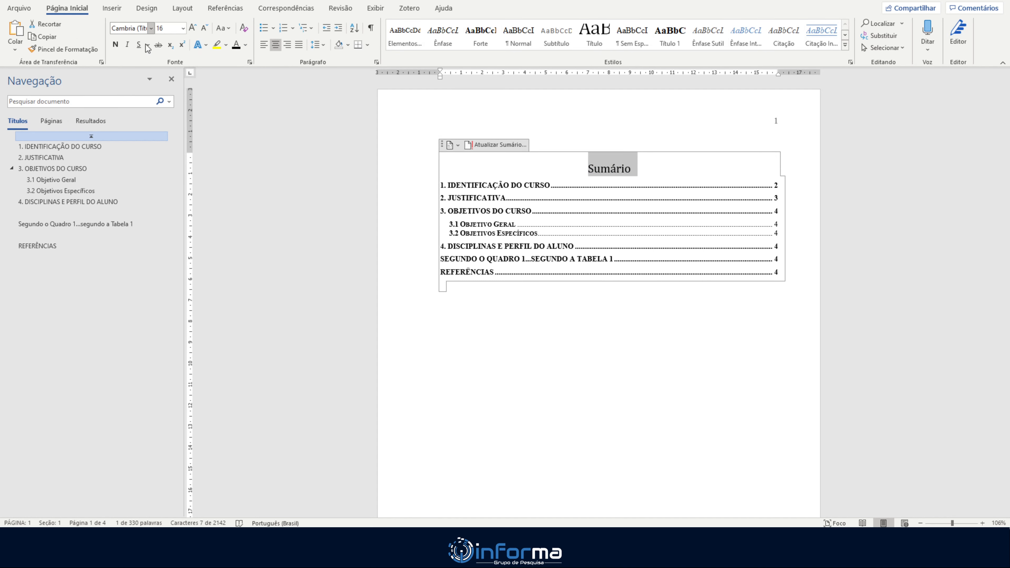
click(151, 28)
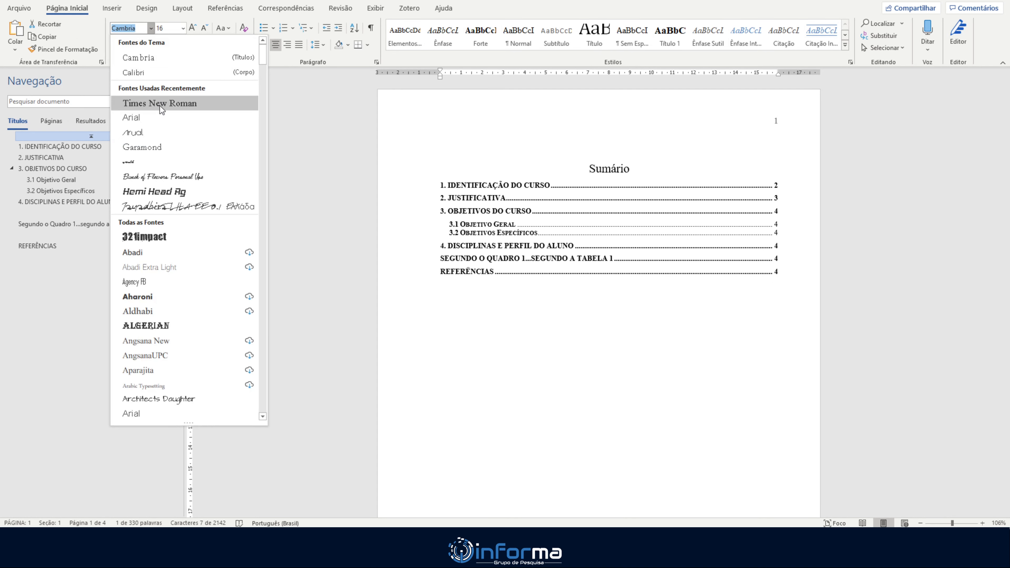
click(159, 104)
click(183, 29)
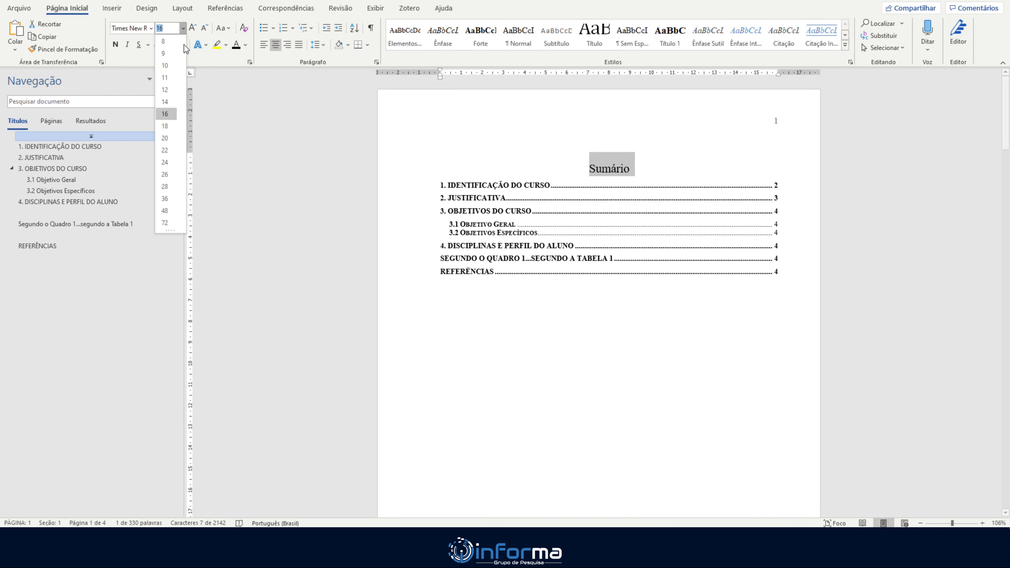
click(173, 93)
click(116, 44)
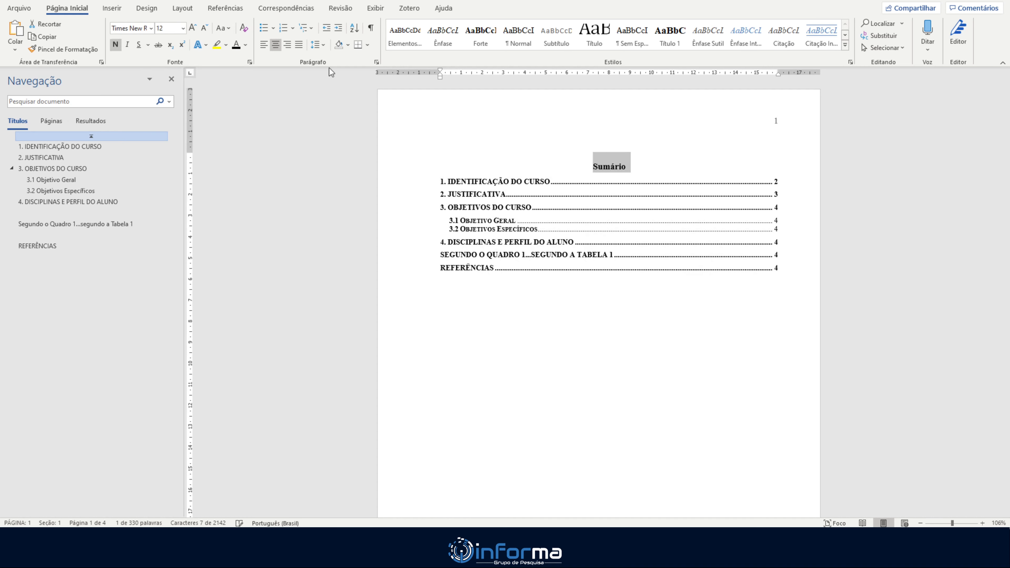
Step: Set the Sumário title's spacing before to 0 pt and its line spacing to Simples
click(376, 62)
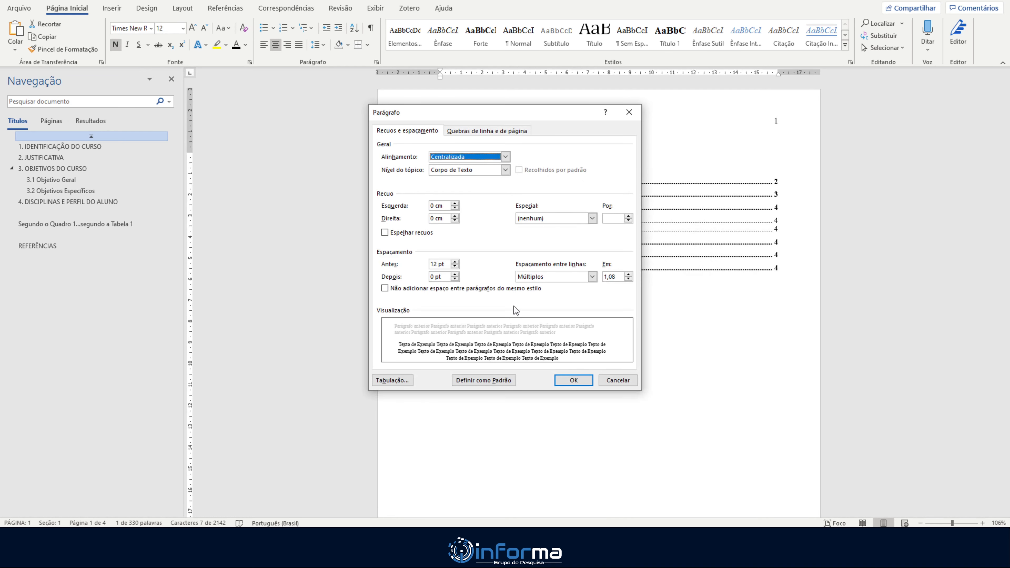
click(456, 266)
click(455, 267)
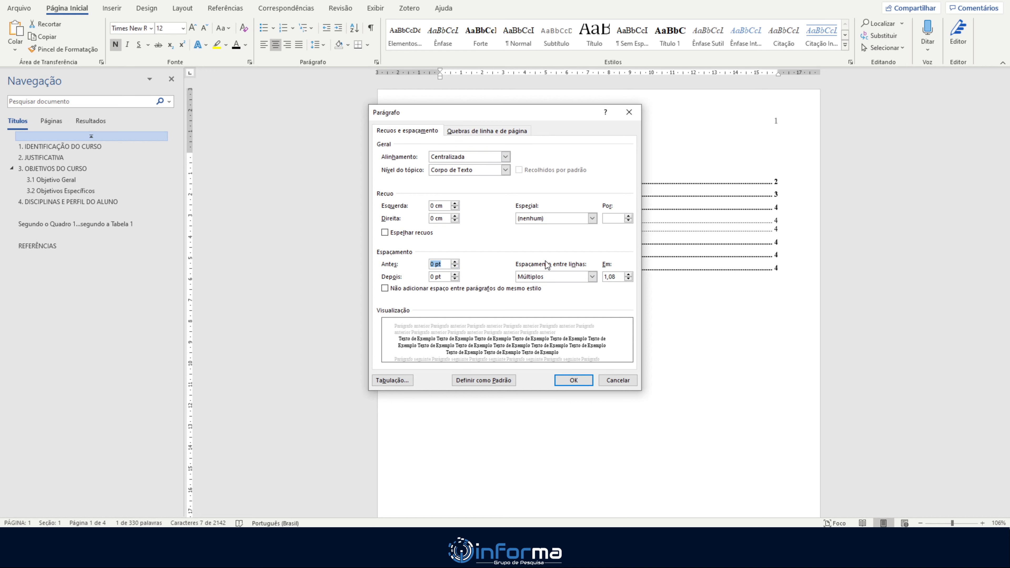
click(560, 276)
click(565, 287)
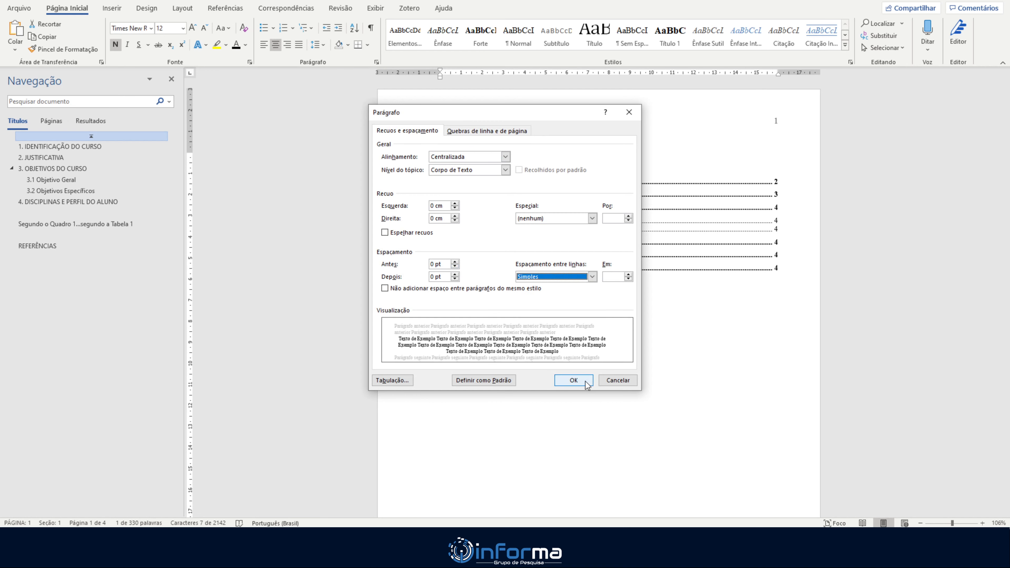
click(573, 380)
Step: Change the Sumário title to all uppercase letters
click(667, 163)
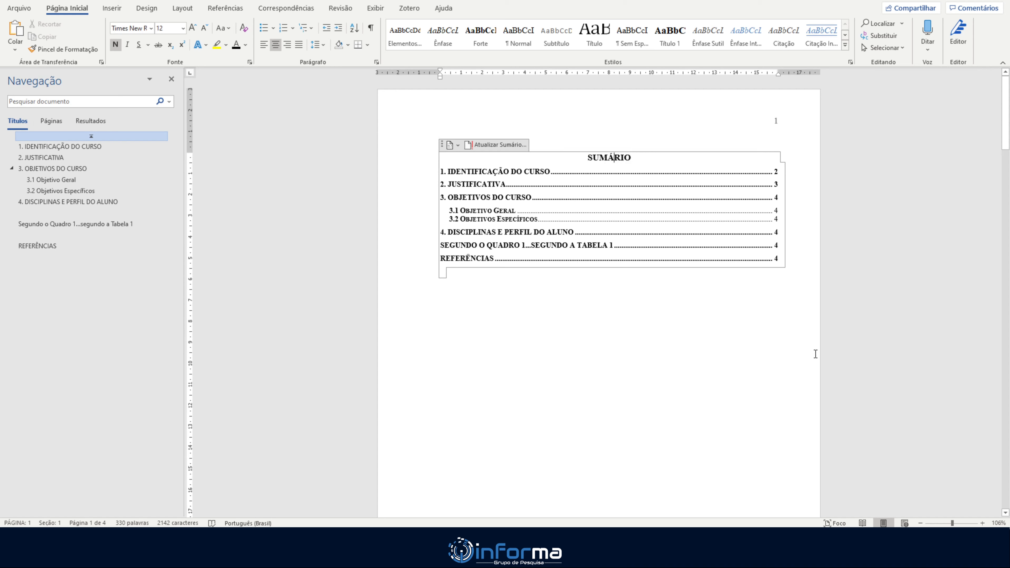
key(shift+F3)
key(shift+F3)
key(shift+F3)
Step: Update the SUMÁRIO table of contents, refreshing only its page numbers
click(498, 145)
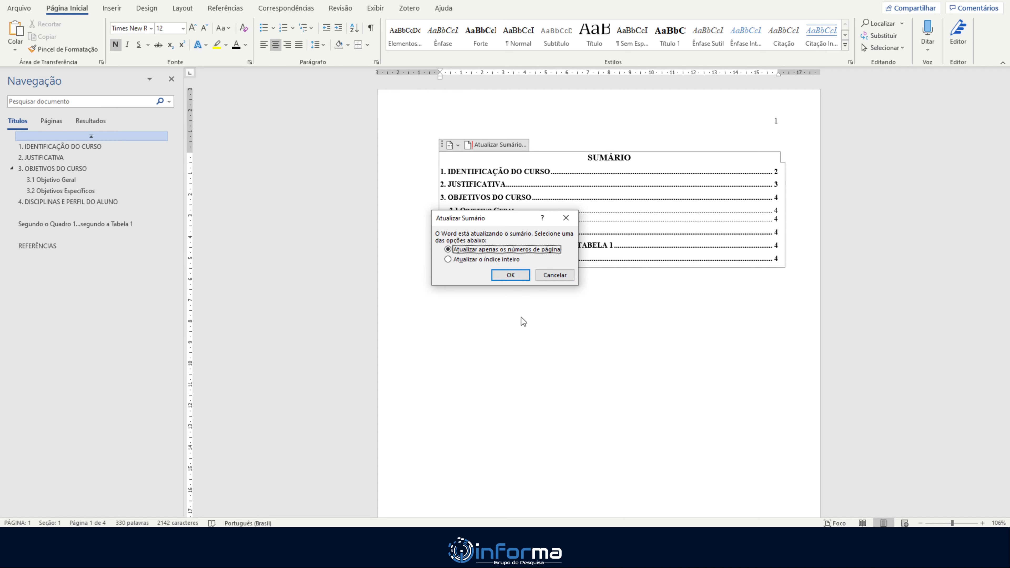
click(513, 275)
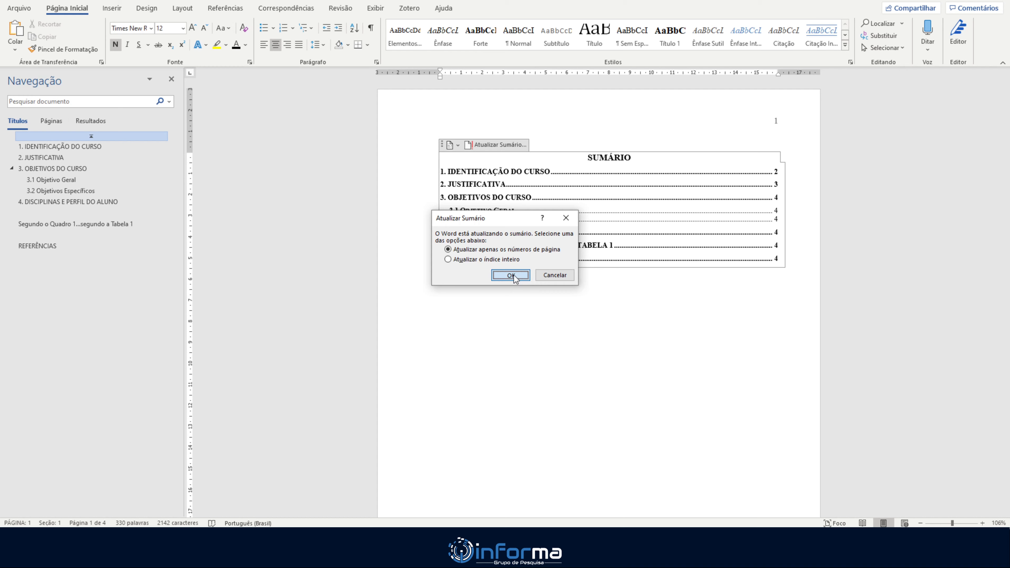
click(511, 275)
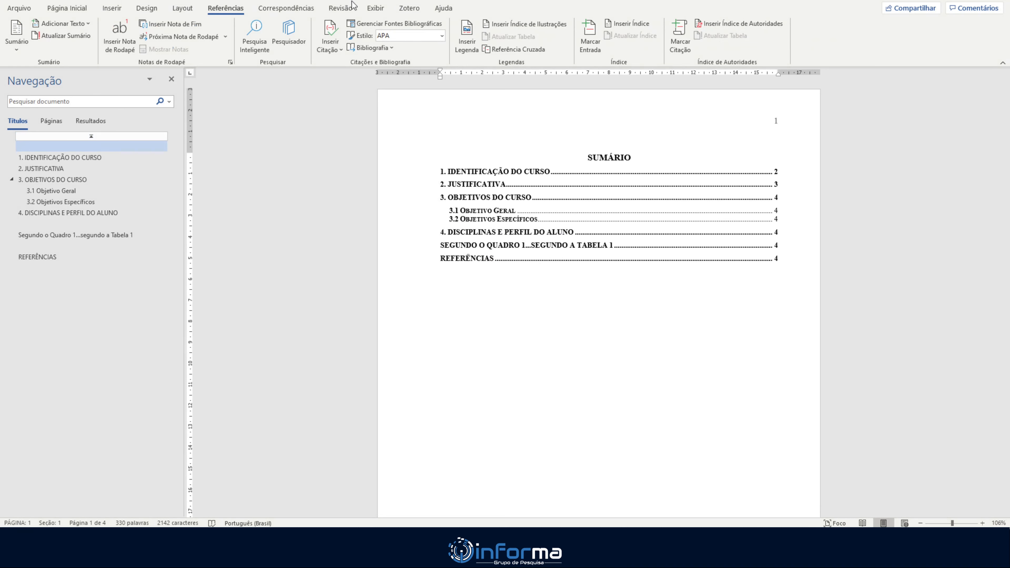
Step: Insert an index of illustrations for the Quadro captions below the table of contents, keeping the Do modelo format
click(504, 26)
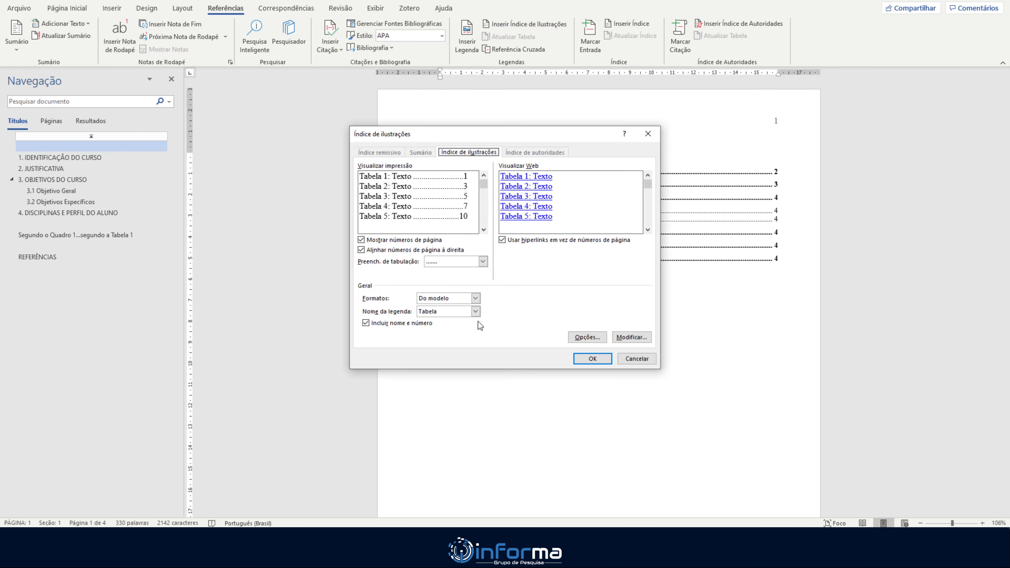
click(475, 311)
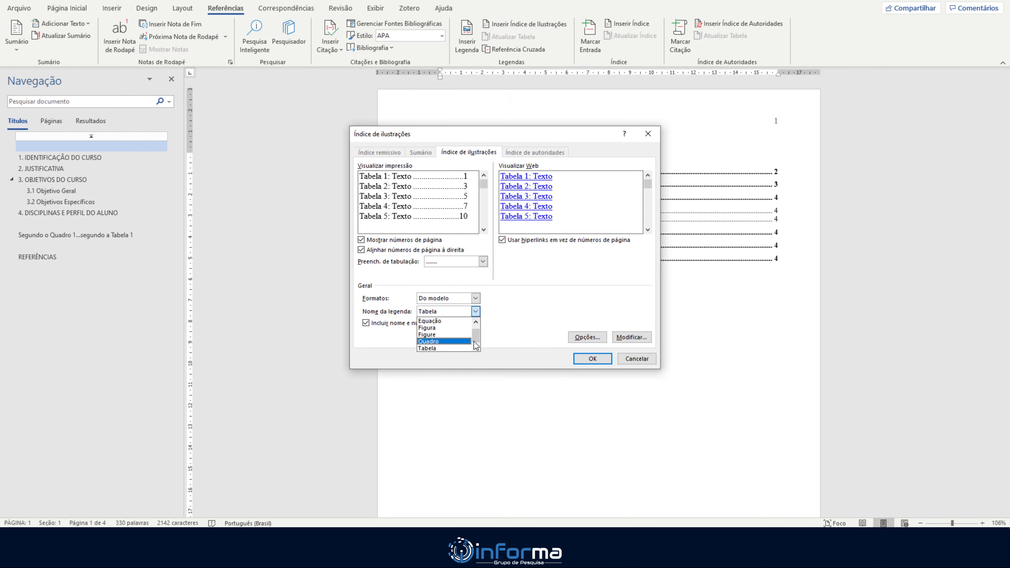
mouse_move(477, 339)
mouse_down()
mouse_move(477, 330)
mouse_move(477, 344)
mouse_up()
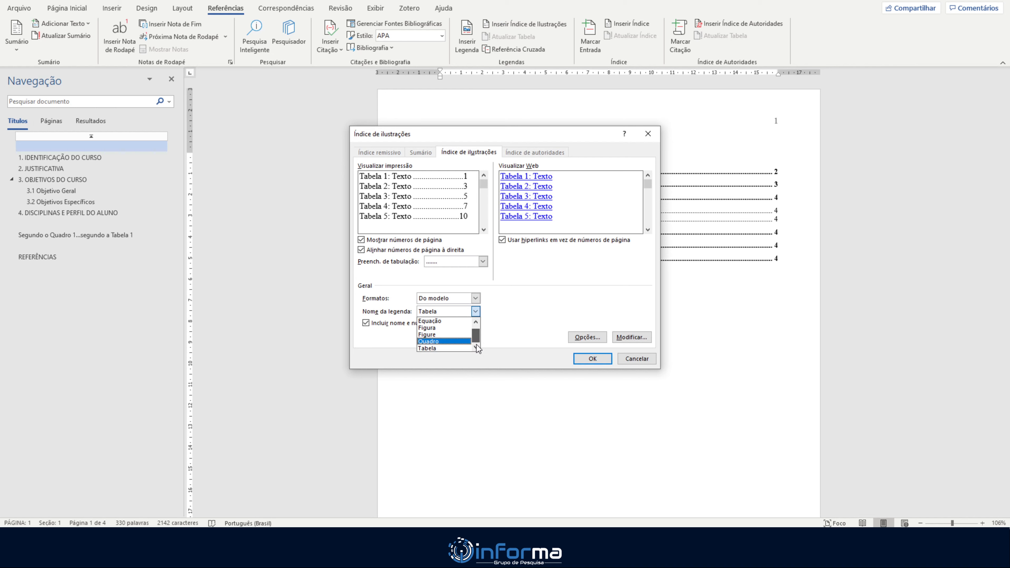
click(451, 341)
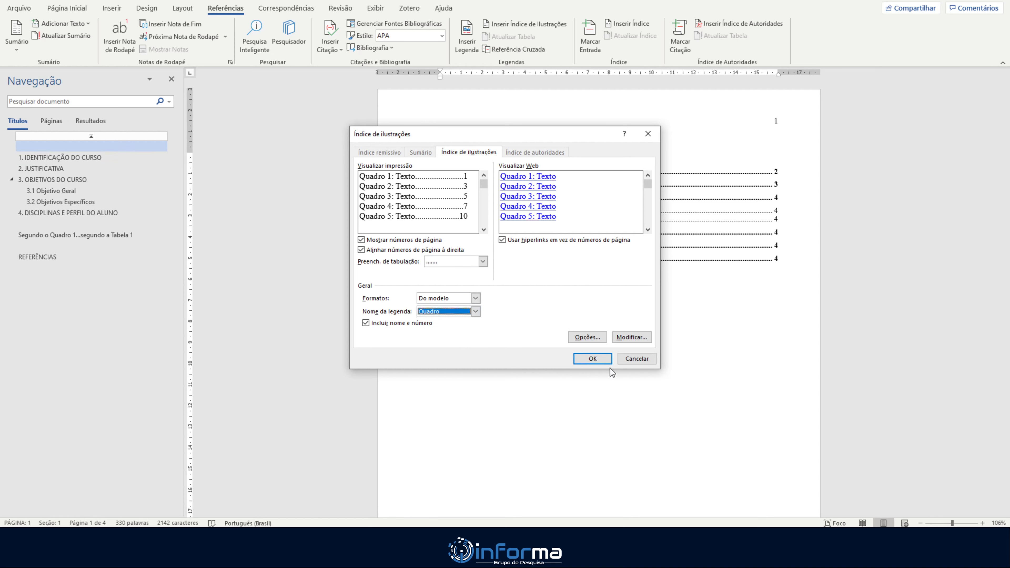
click(596, 340)
click(555, 283)
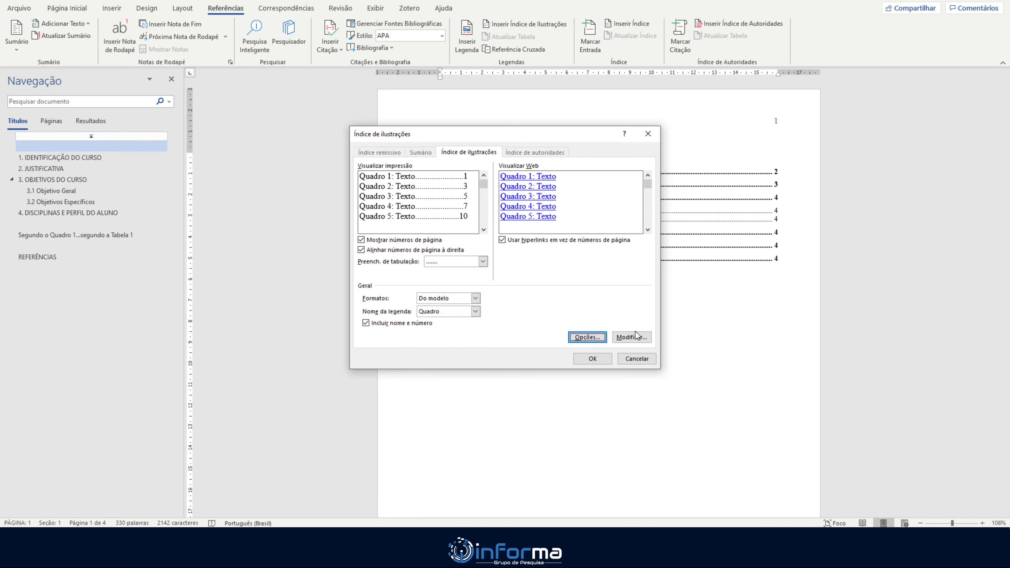
click(632, 336)
click(563, 339)
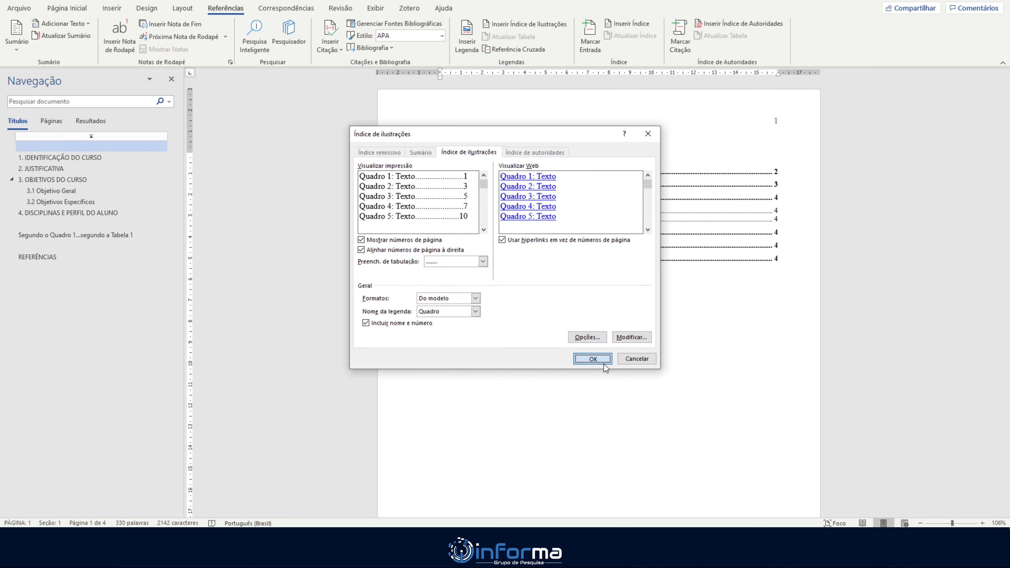
click(603, 363)
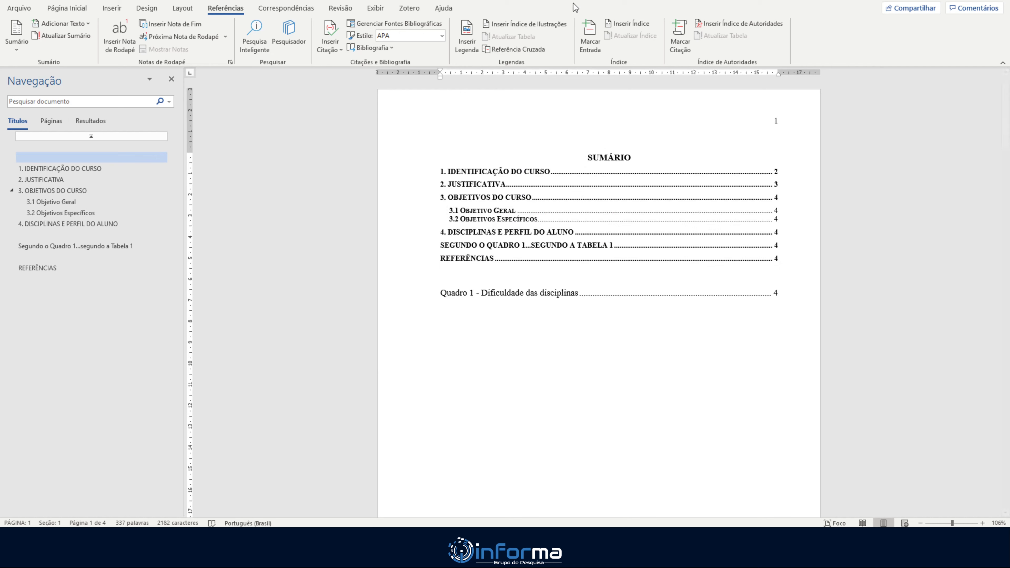
Step: Insert a second index of illustrations for the Tabela captions below the Quadro list
click(525, 24)
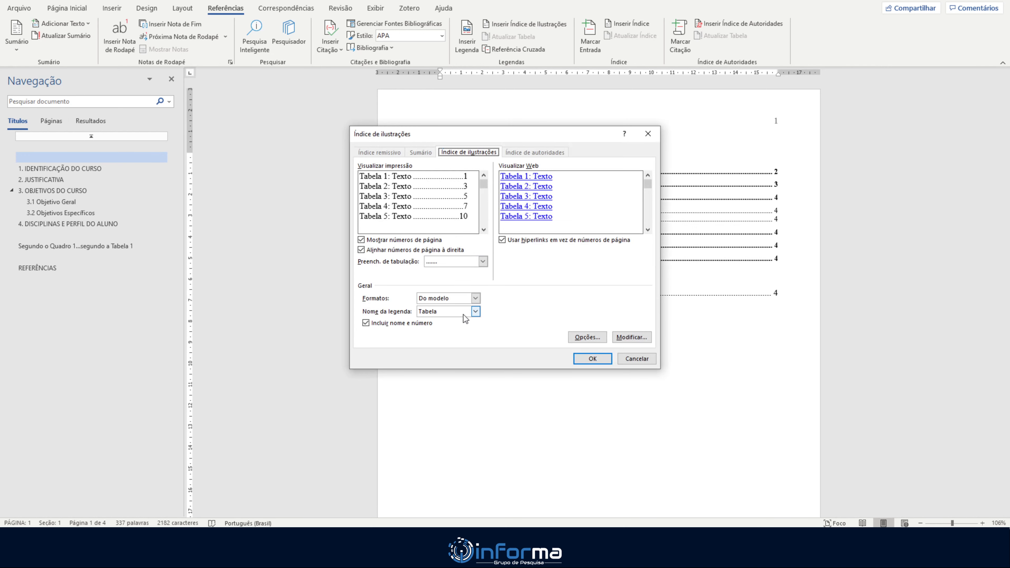
click(476, 311)
click(469, 350)
drag(484, 144, 238, 147)
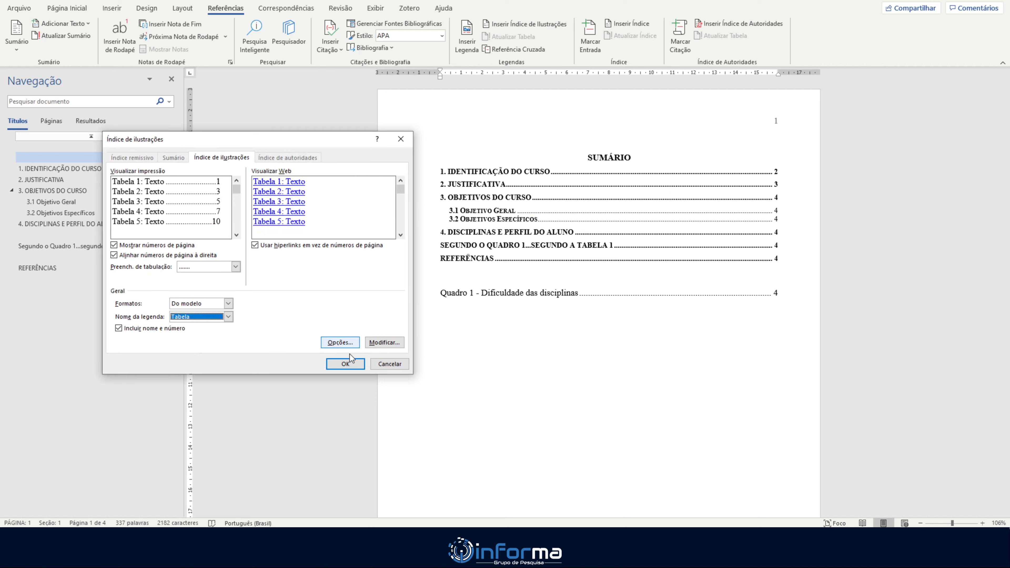
click(349, 364)
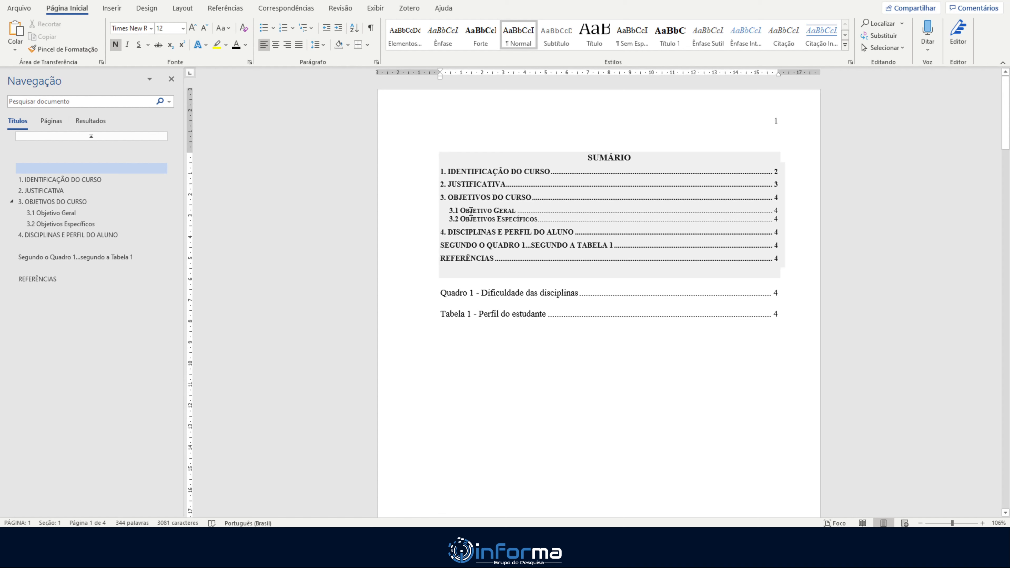
Step: Follow the table of contents link to section 4. DISCIPLINAS E PERFIL DO ALUNO
click(461, 210)
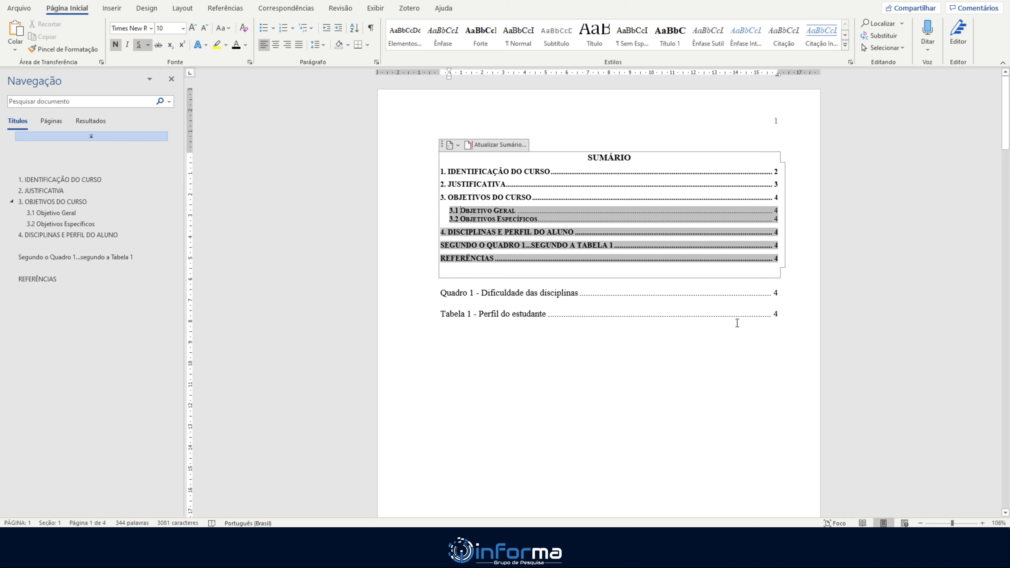
click(747, 317)
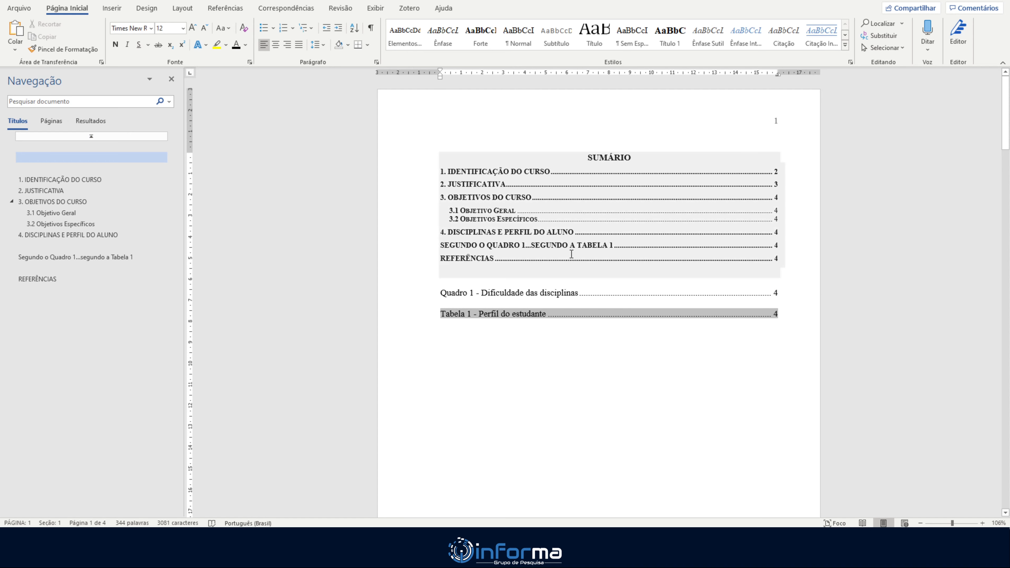
drag(572, 256, 558, 231)
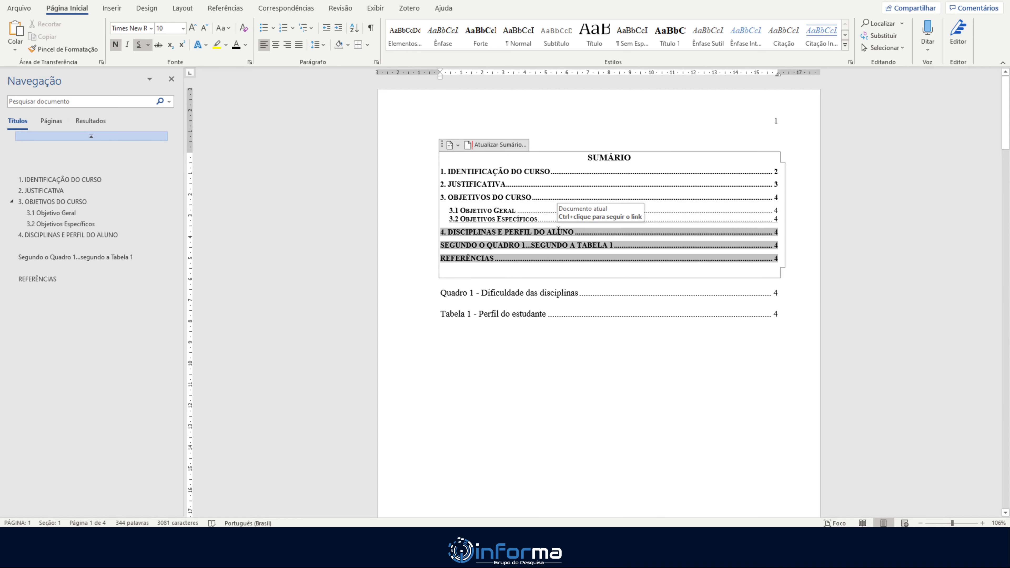
ctrl+click(775, 235)
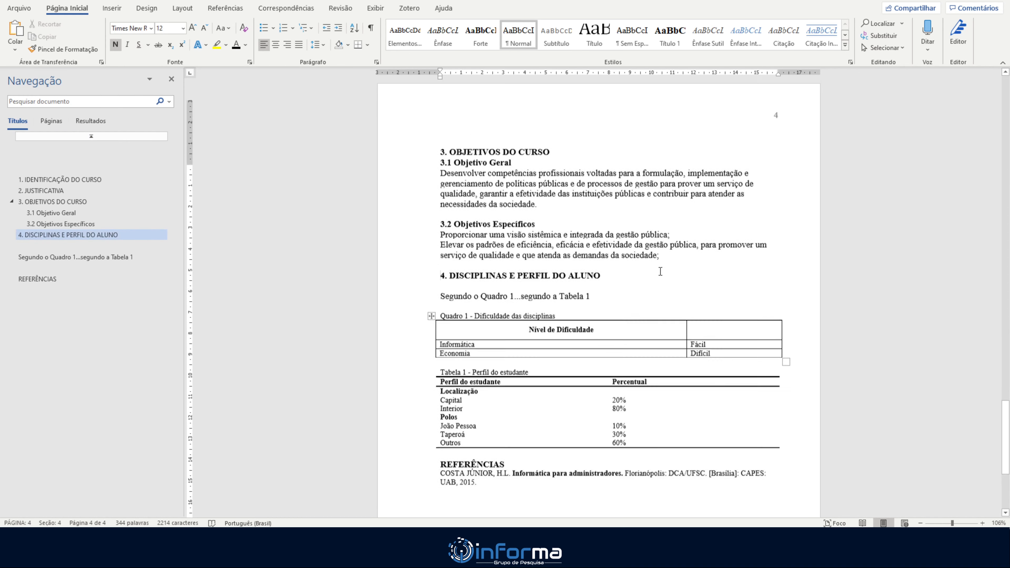
Step: Insert two next-page section breaks before the heading 3. OBJETIVOS DO CURSO
scroll(660, 272, up, 1)
click(443, 195)
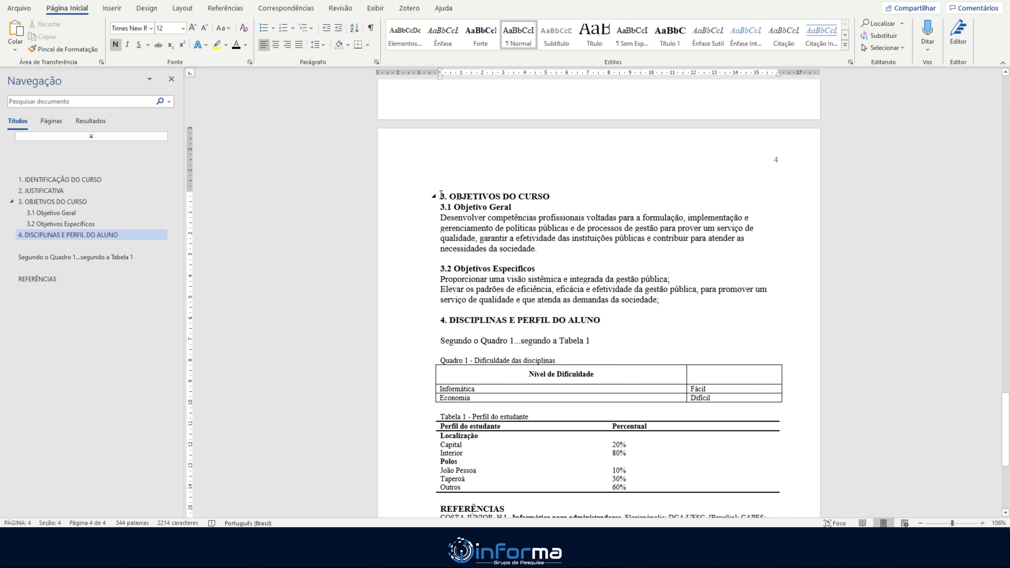
click(183, 8)
click(139, 24)
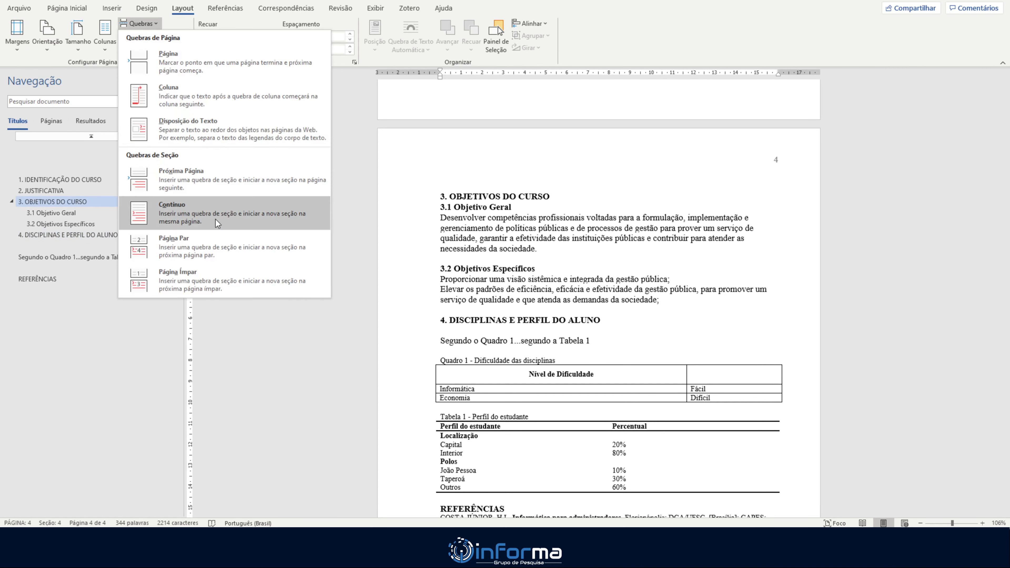
click(232, 178)
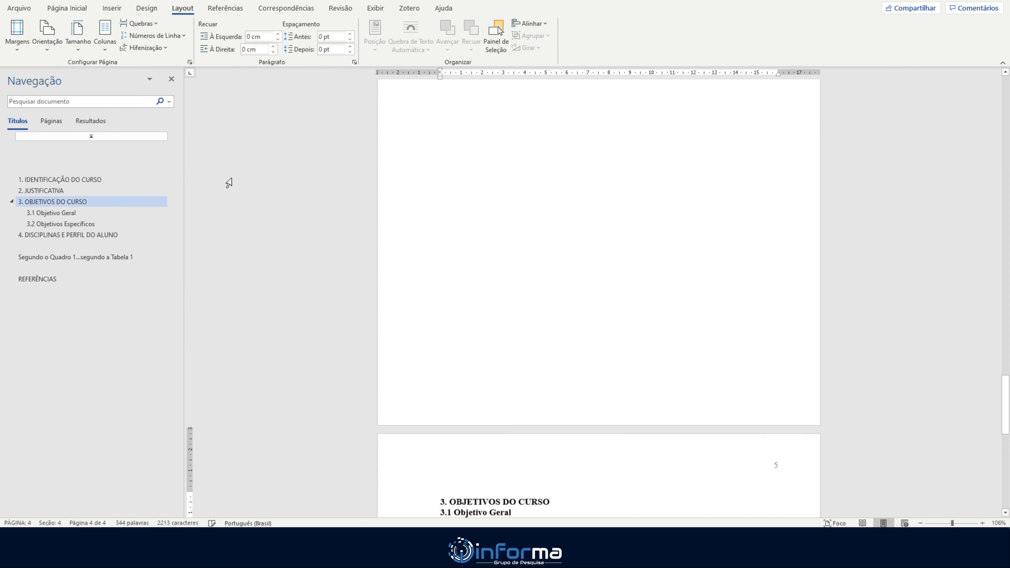
scroll(525, 281, down, 7)
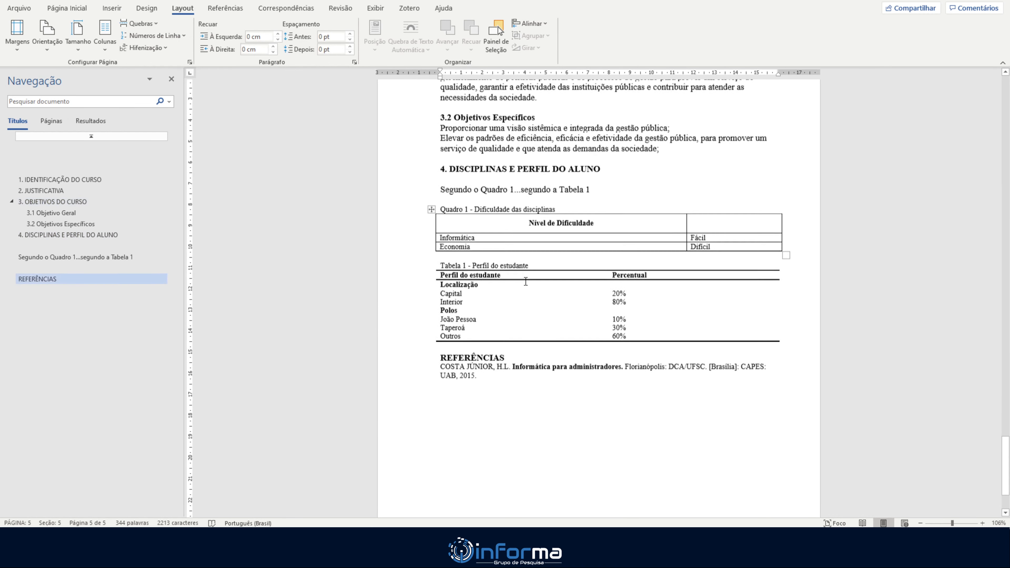
click(155, 26)
click(190, 171)
scroll(376, 346, down, 10)
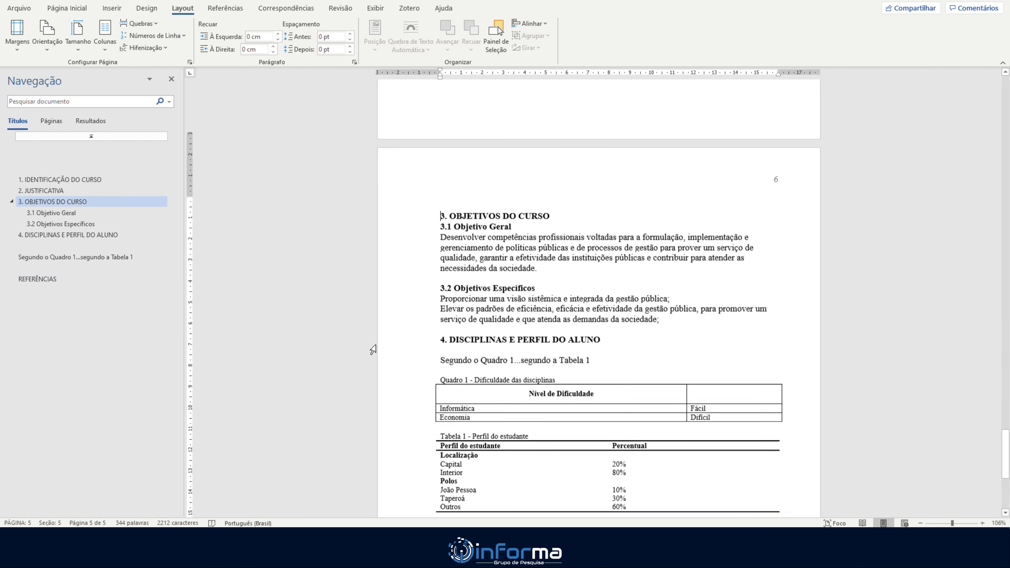
Step: Insert a next-page section break before the REFERÊNCIAS heading
click(438, 326)
click(157, 25)
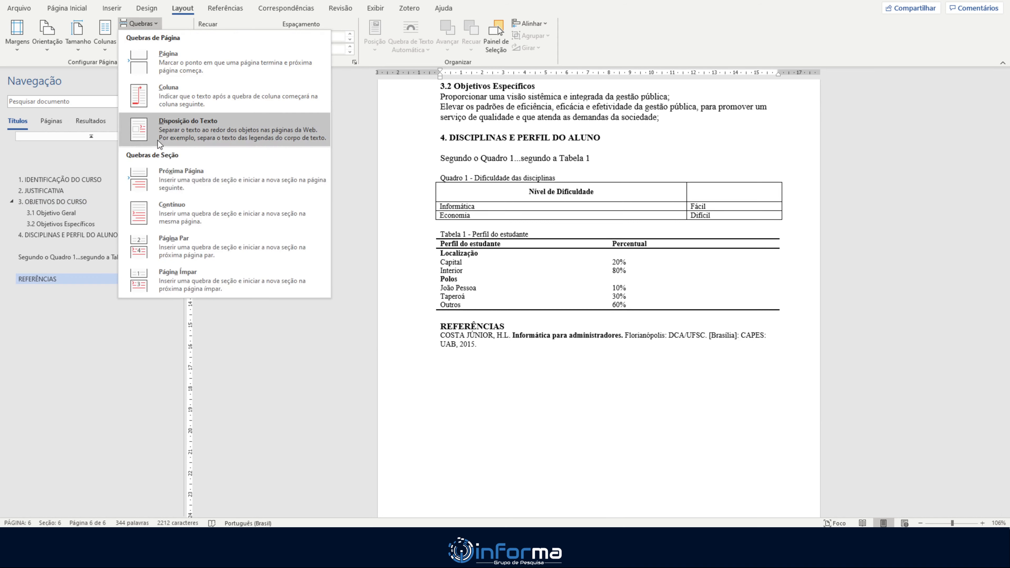
click(168, 164)
scroll(835, 340, down, 2)
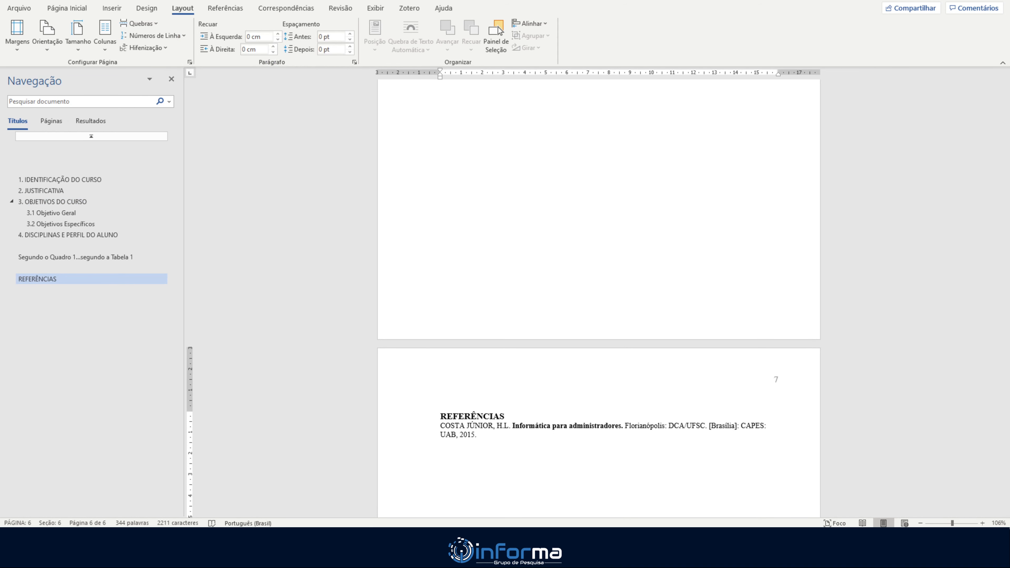
Step: Refresh only the page numbers of the table of contents on the first page to reflect the new section breaks
drag(1007, 442, 1005, 98)
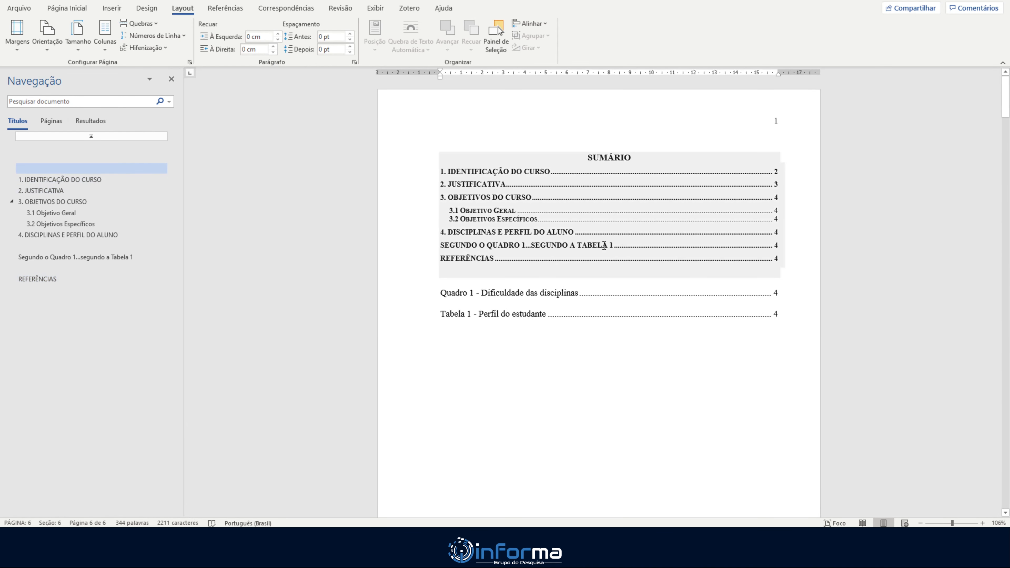
click(576, 210)
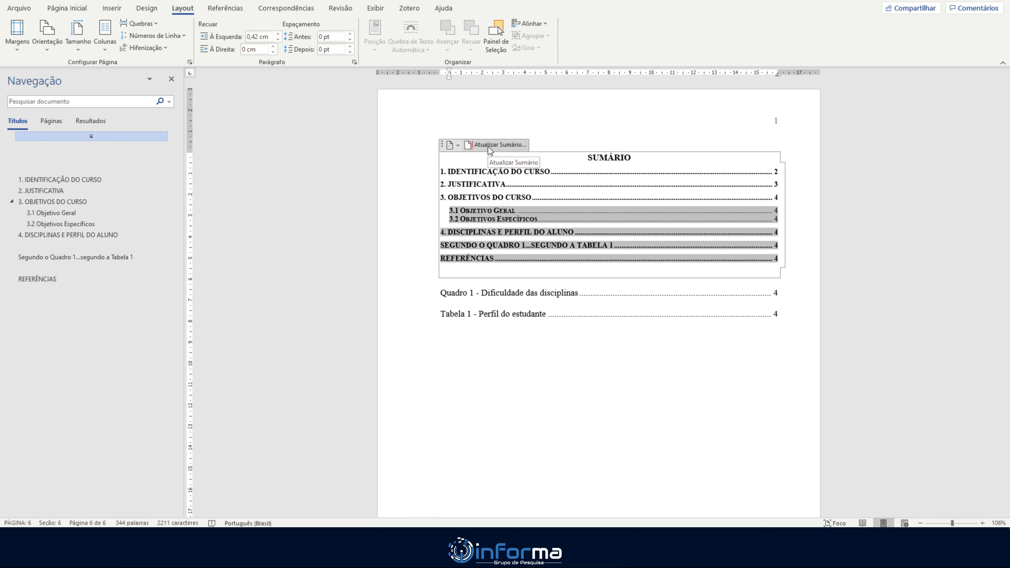
click(457, 145)
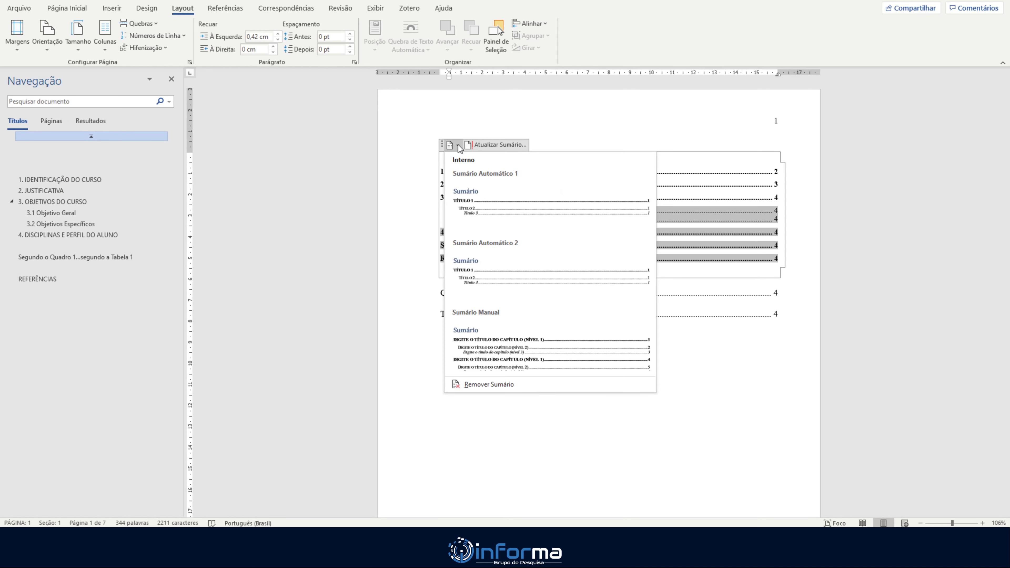
click(457, 145)
click(498, 144)
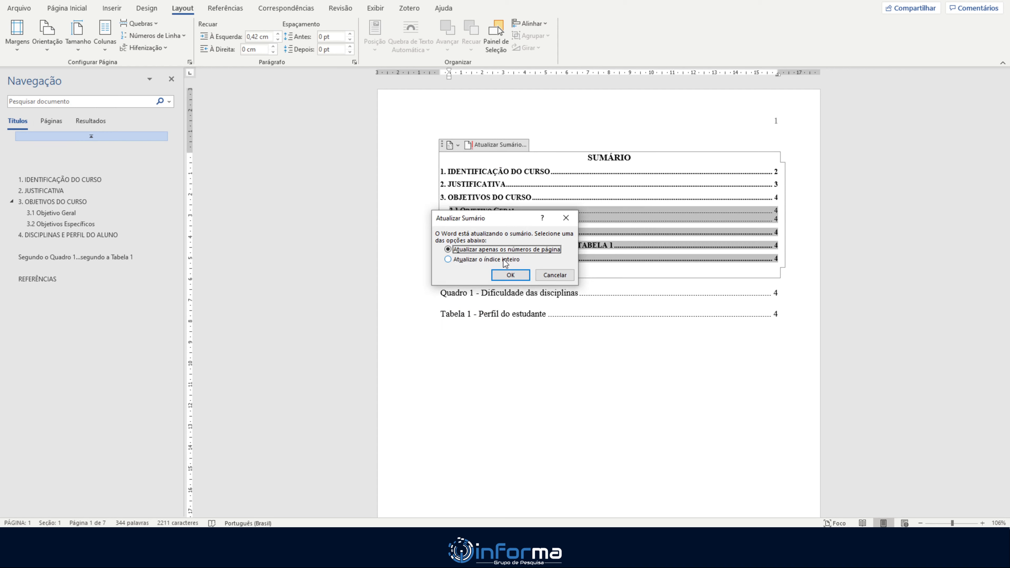
click(515, 275)
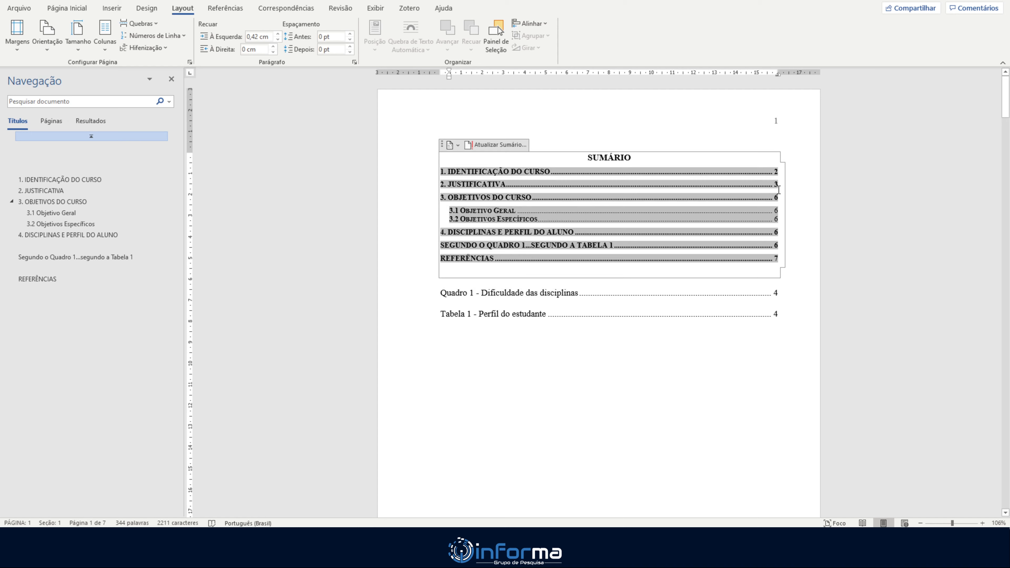
Step: Follow the table of contents link to heading 1. IDENTIFICAÇÃO DO CURSO and append DE GESTÃO PÚBLICA to it
ctrl+click(772, 171)
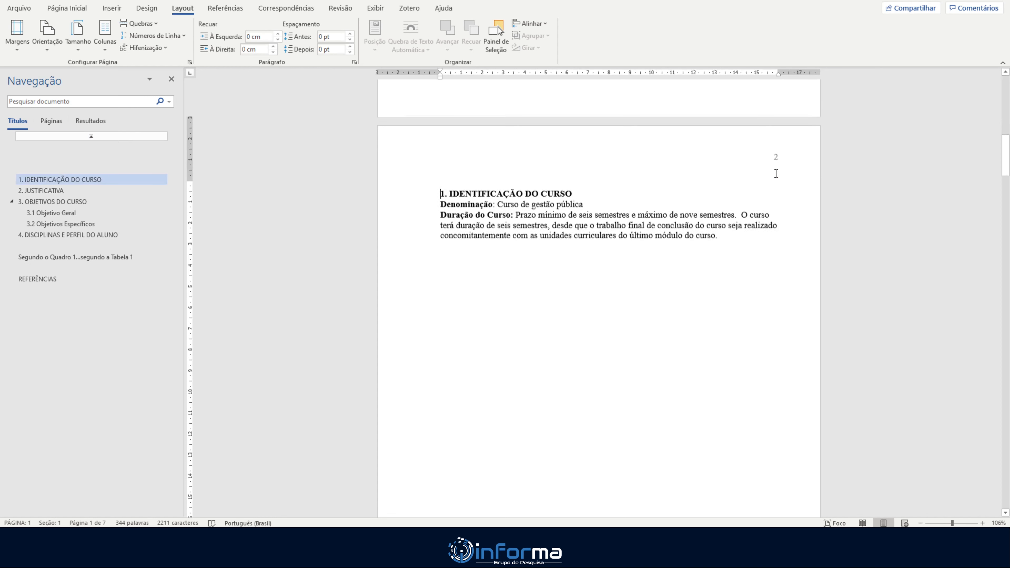
mouse_move(586, 185)
mouse_down()
mouse_move(480, 185)
mouse_move(581, 181)
mouse_up()
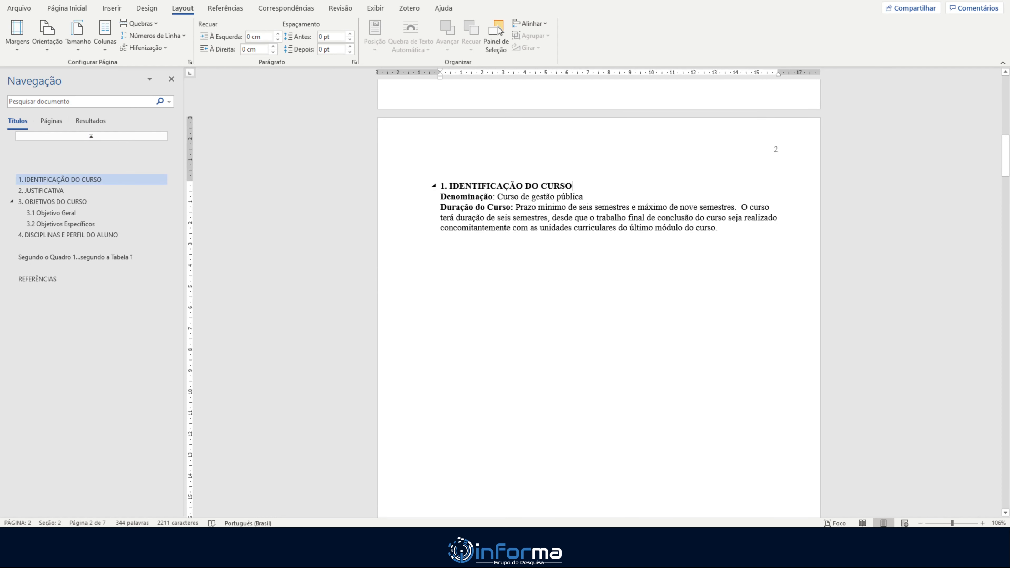
text(DE GESTÃO PÚBLICA)
Step: Update the entire table of contents so that it includes the edited heading text
scroll(654, 163, up, 10)
click(654, 164)
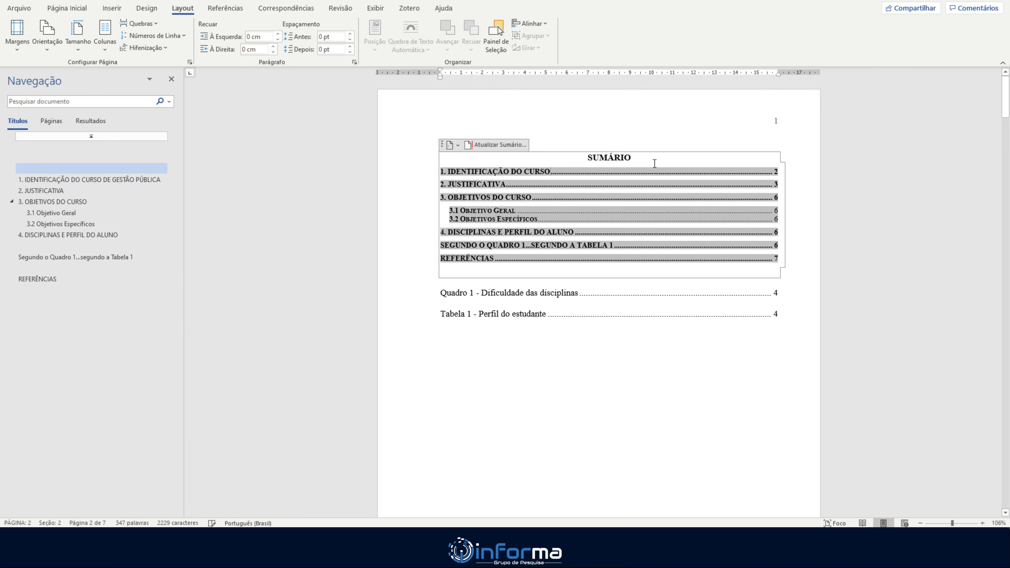
click(498, 145)
click(498, 260)
click(513, 274)
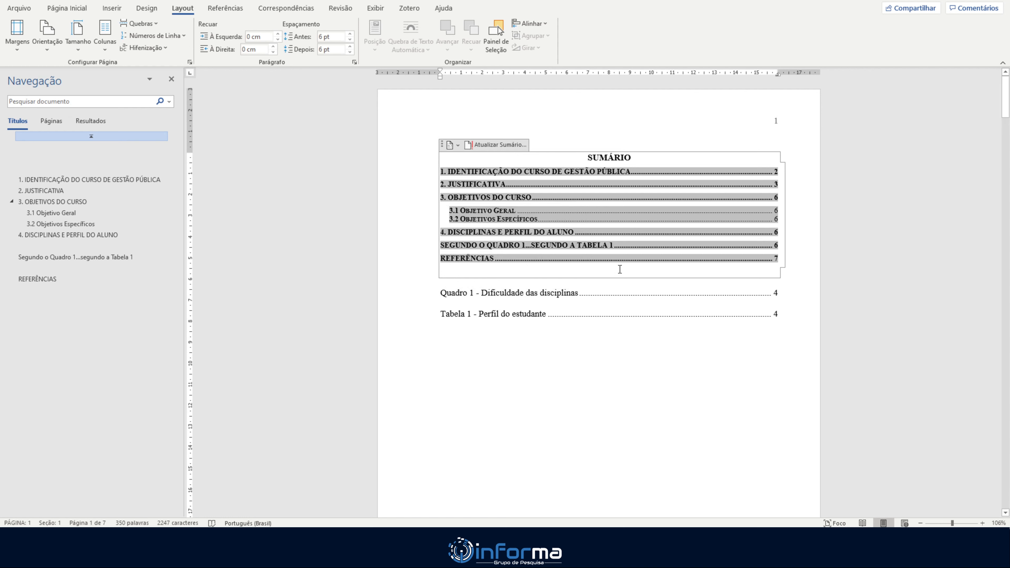
click(586, 293)
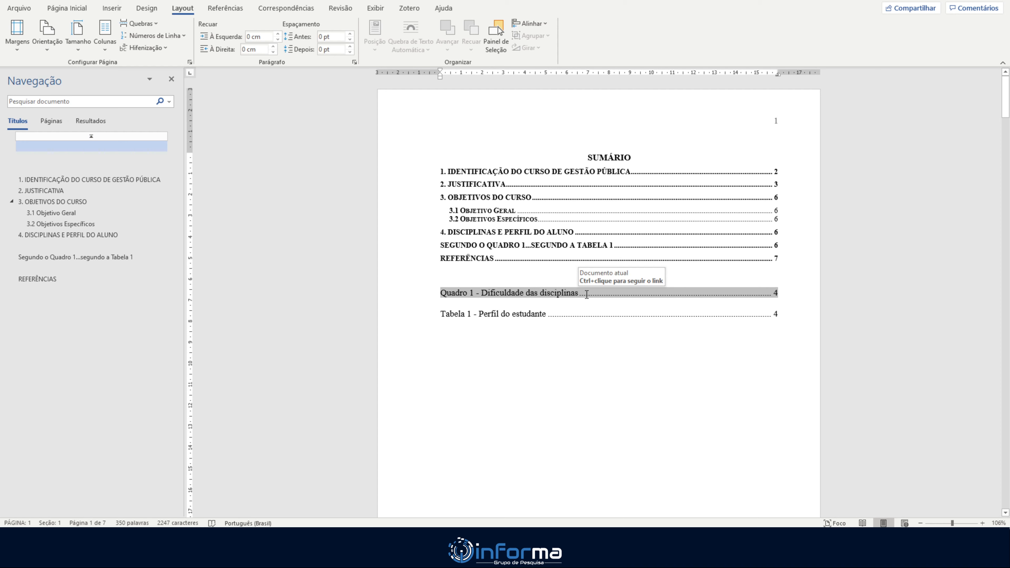
click(579, 312)
click(577, 297)
right_click(578, 296)
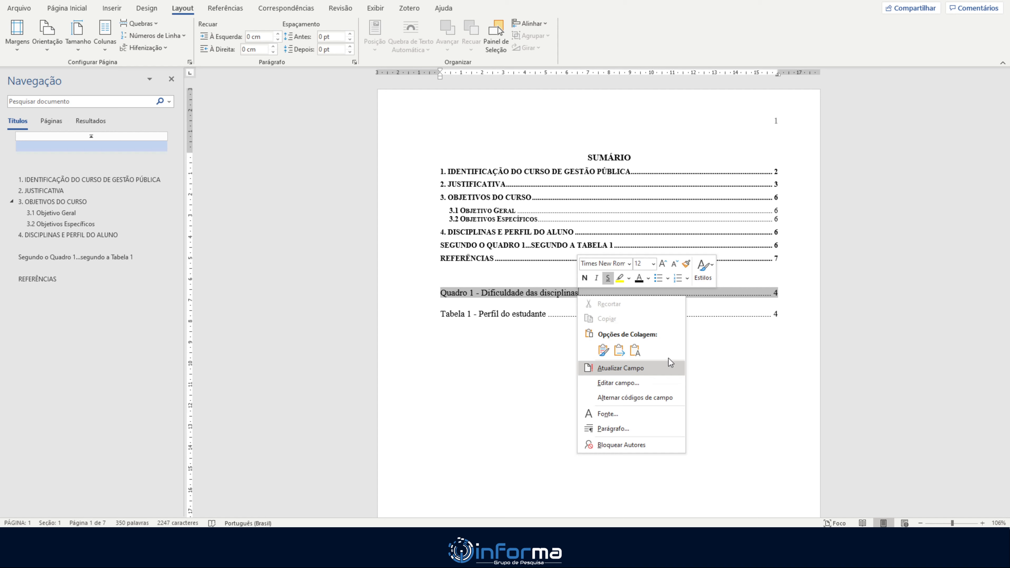
click(757, 293)
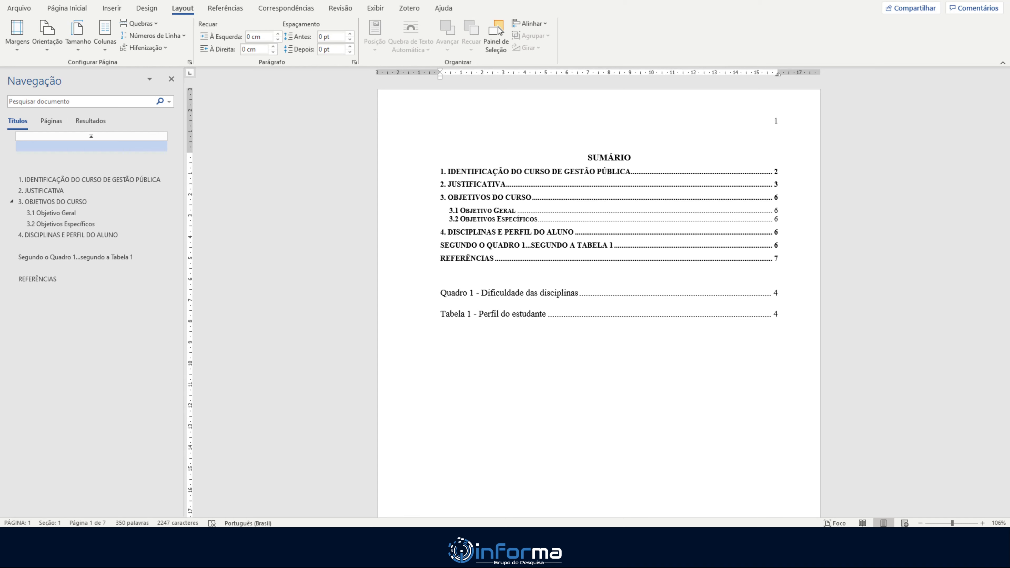
Step: Set up a find and replace with gestão pública as the search text and Gestão Pública as the replacement
click(74, 12)
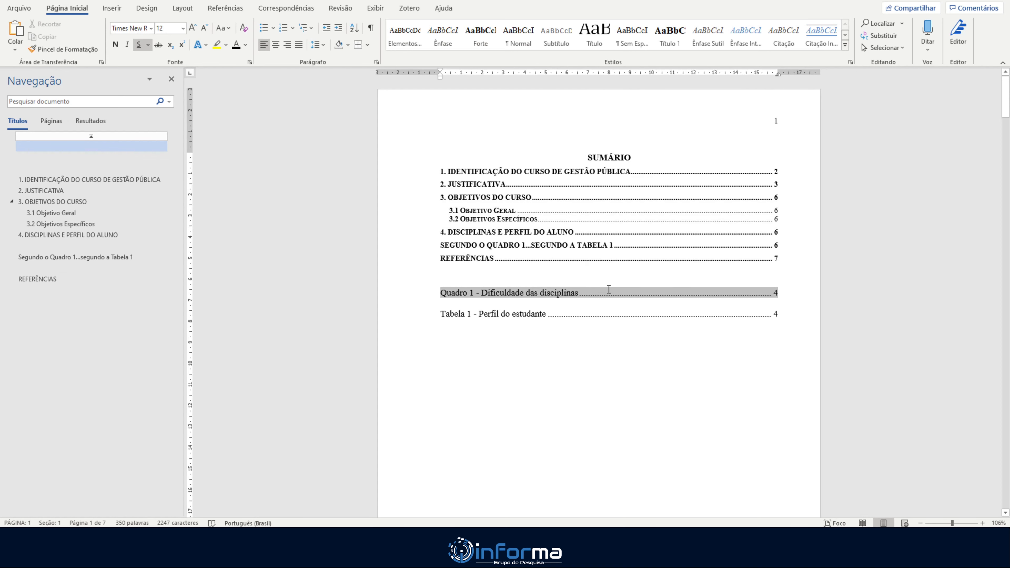
scroll(609, 290, down, 12)
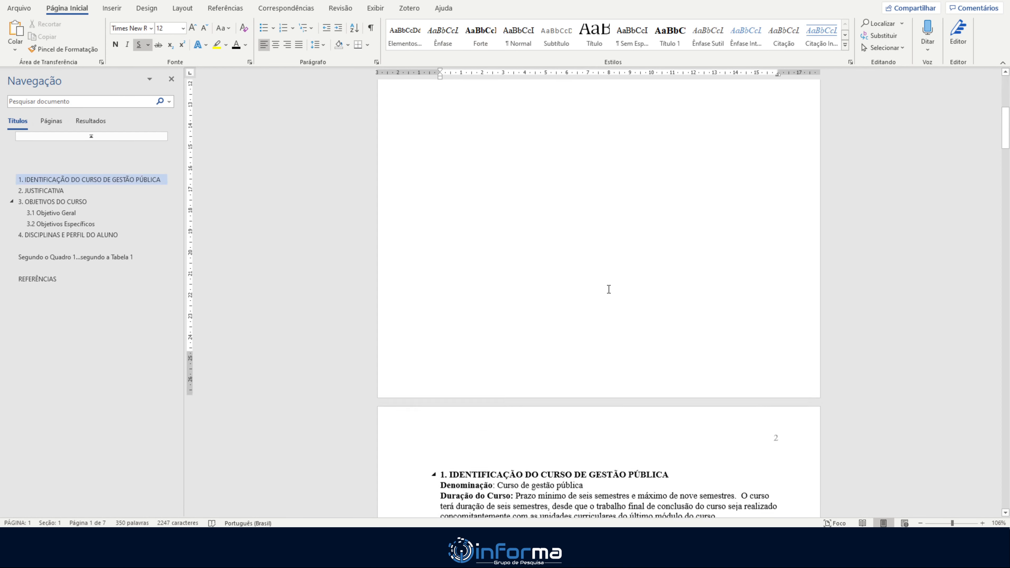
scroll(608, 289, down, 2)
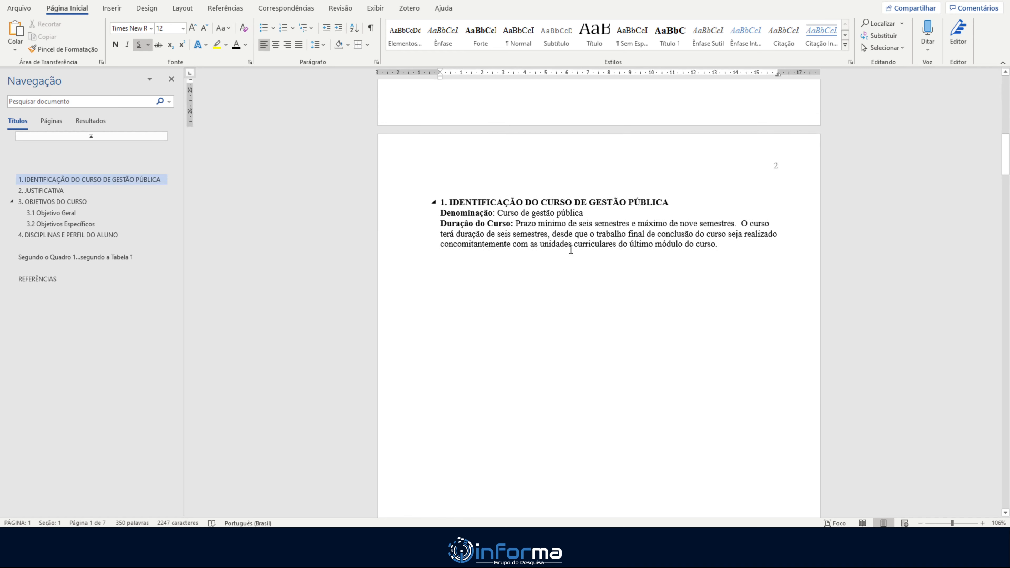
drag(532, 213, 584, 213)
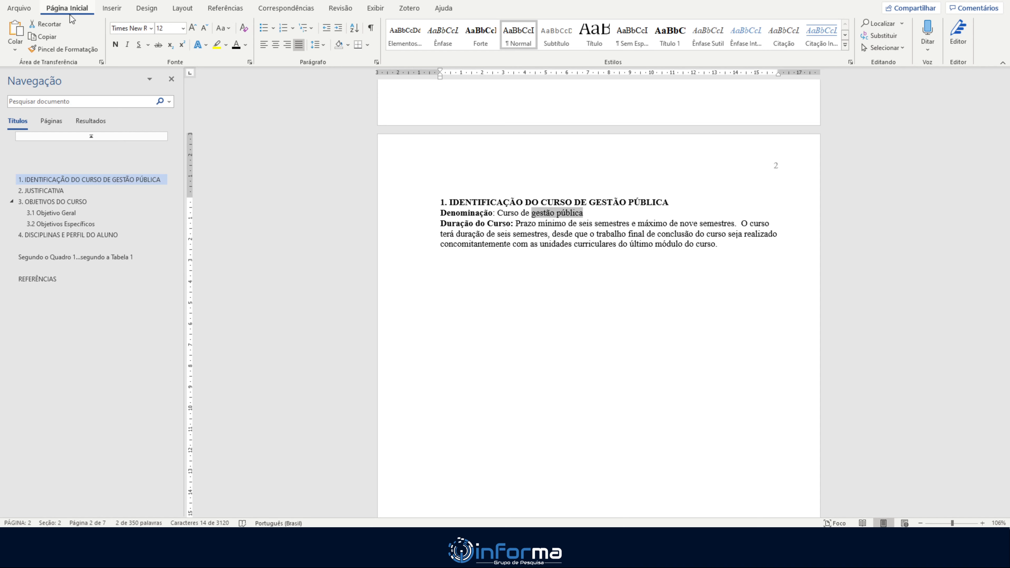
click(895, 34)
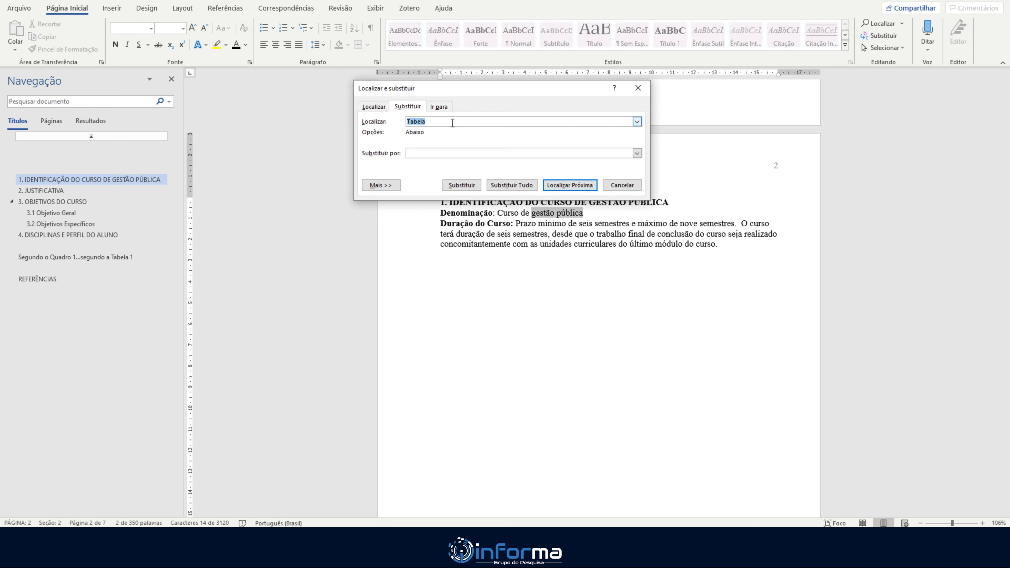
text(gestão pública)
key(Tab)
text(Gestão Pública)
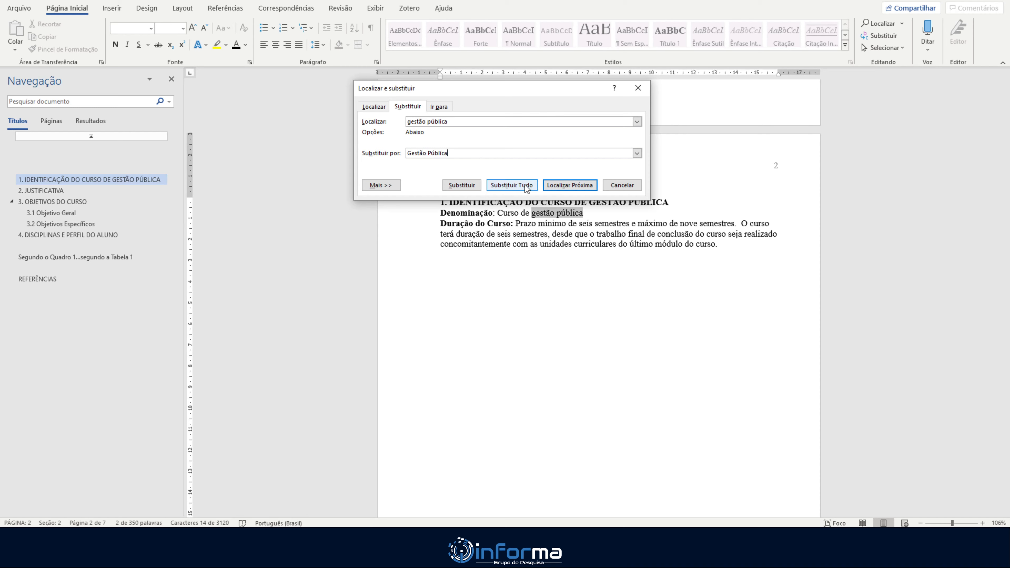
Step: Replace all occurrences of gestão pública throughout the document, continuing the search from the beginning, and close the replace dialog
click(576, 187)
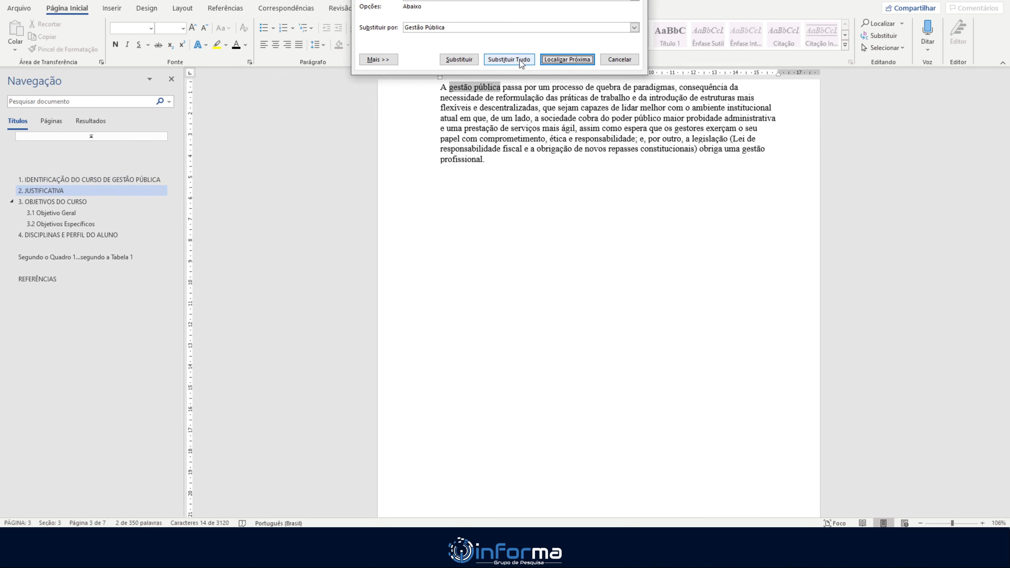
click(463, 63)
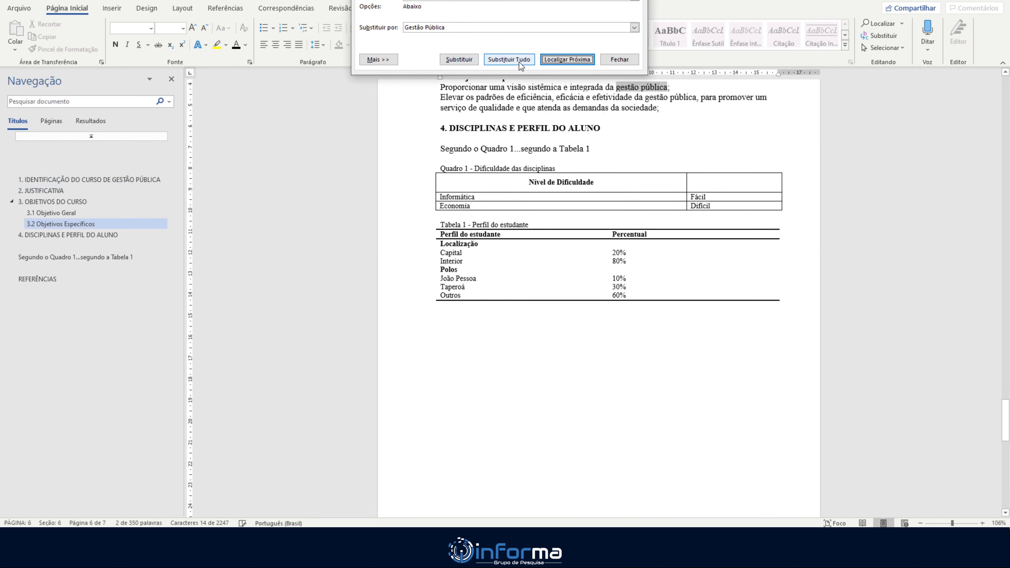
click(519, 61)
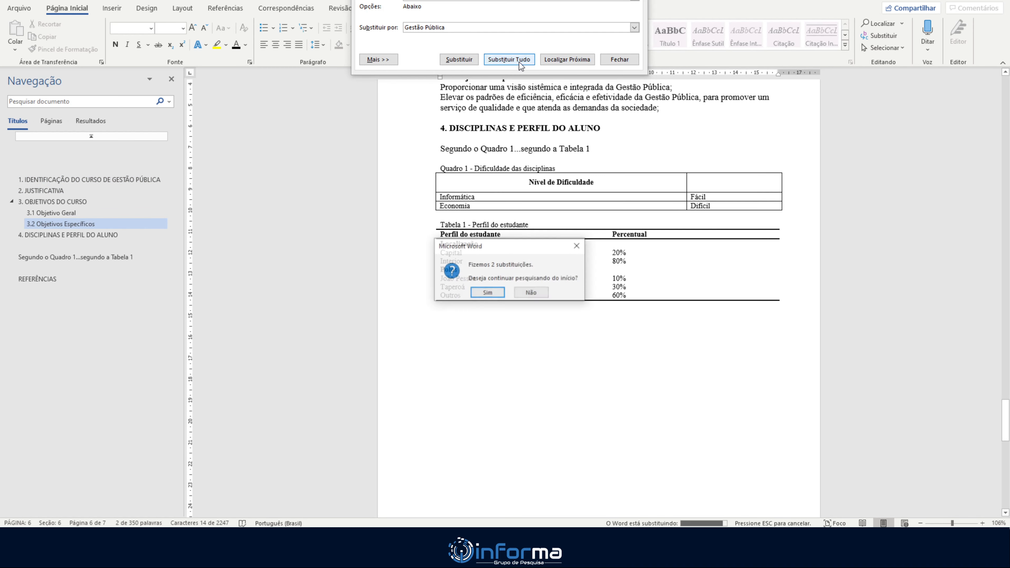
click(485, 295)
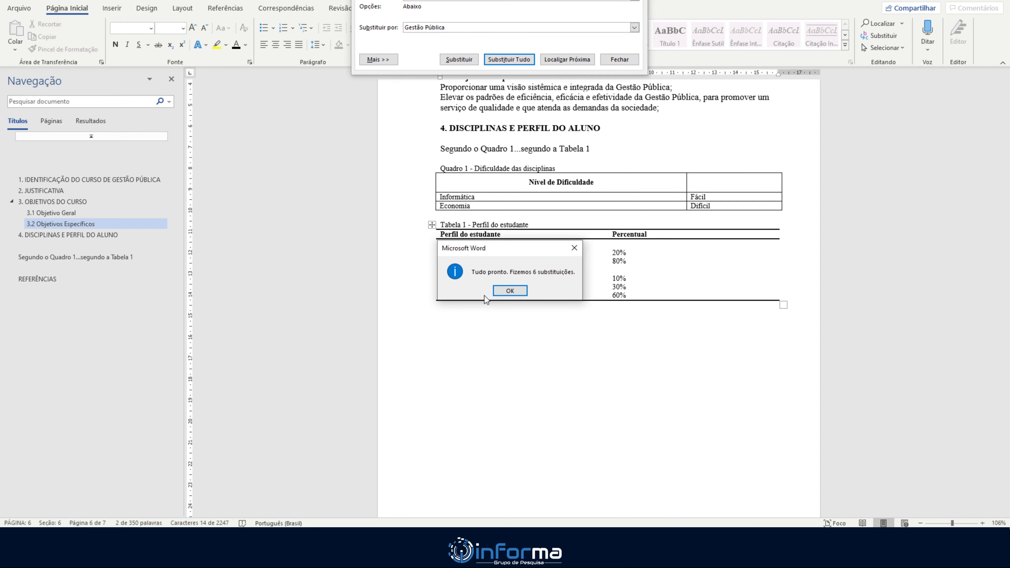
click(509, 291)
scroll(690, 272, up, 2)
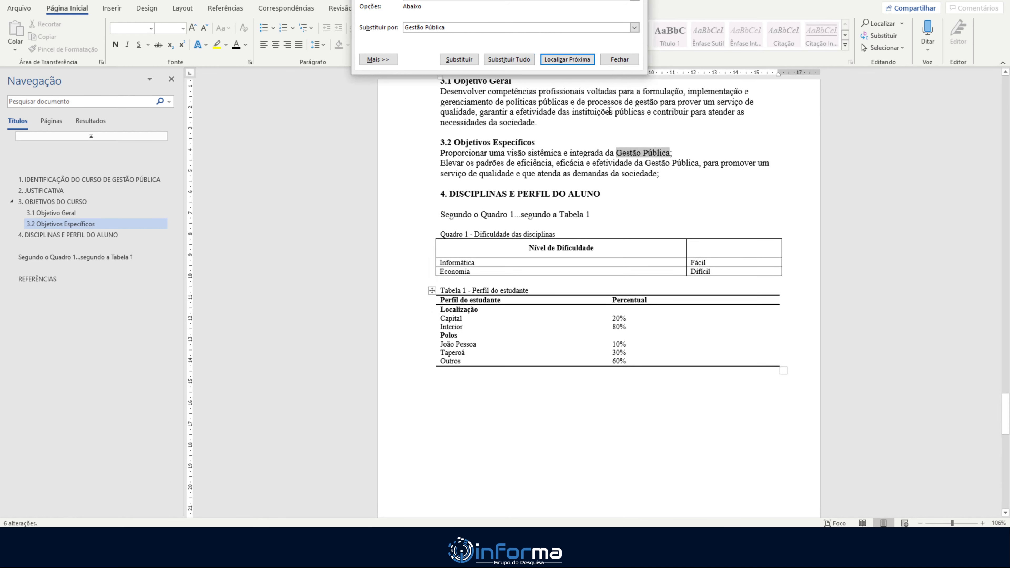
click(619, 59)
Step: Check the word count statistics of the Duração do Curso paragraph under heading 1, then close them and deselect the text
drag(1005, 416, 1005, 80)
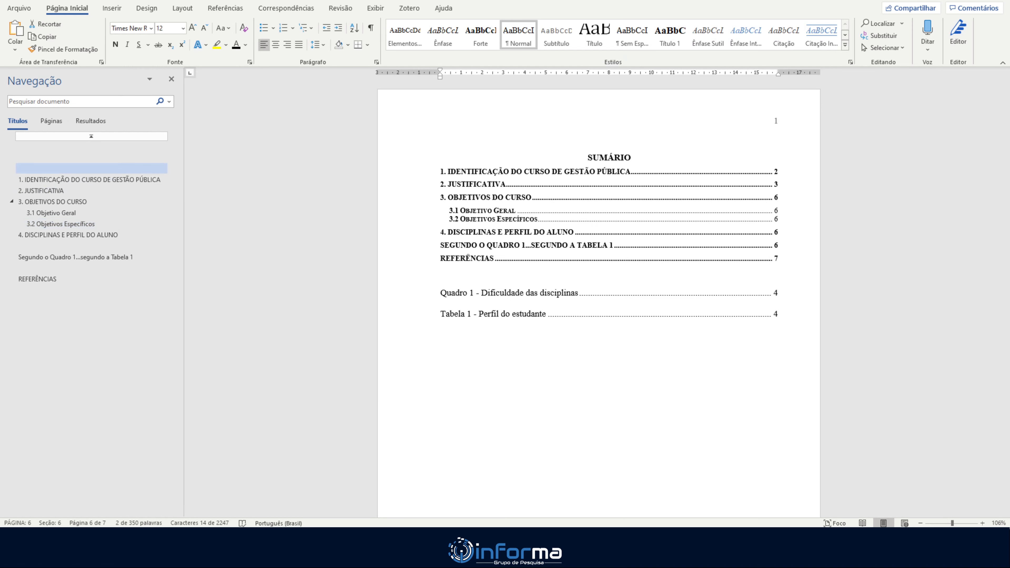
click(978, 318)
scroll(693, 321, down, 10)
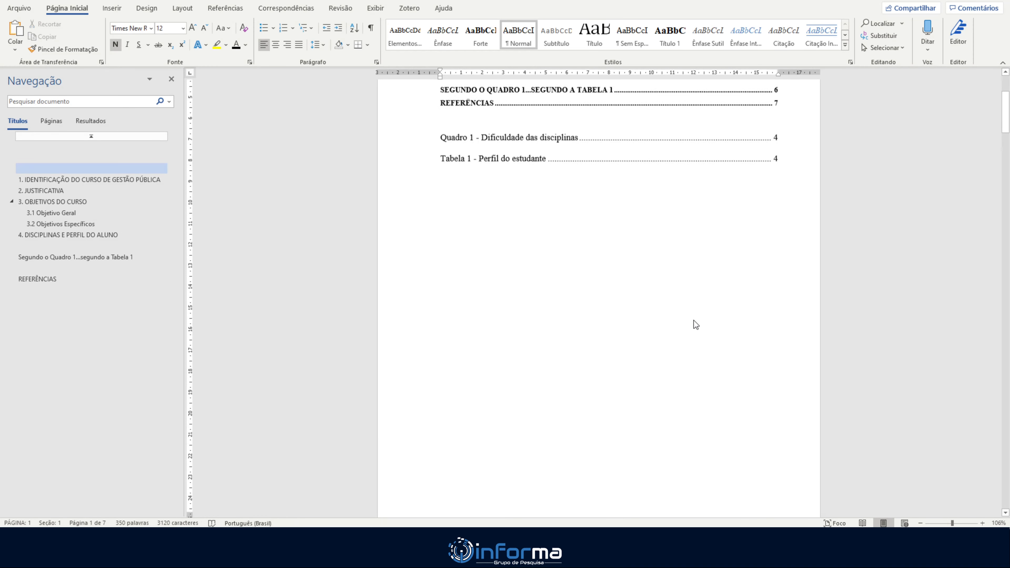
scroll(694, 323, down, 1)
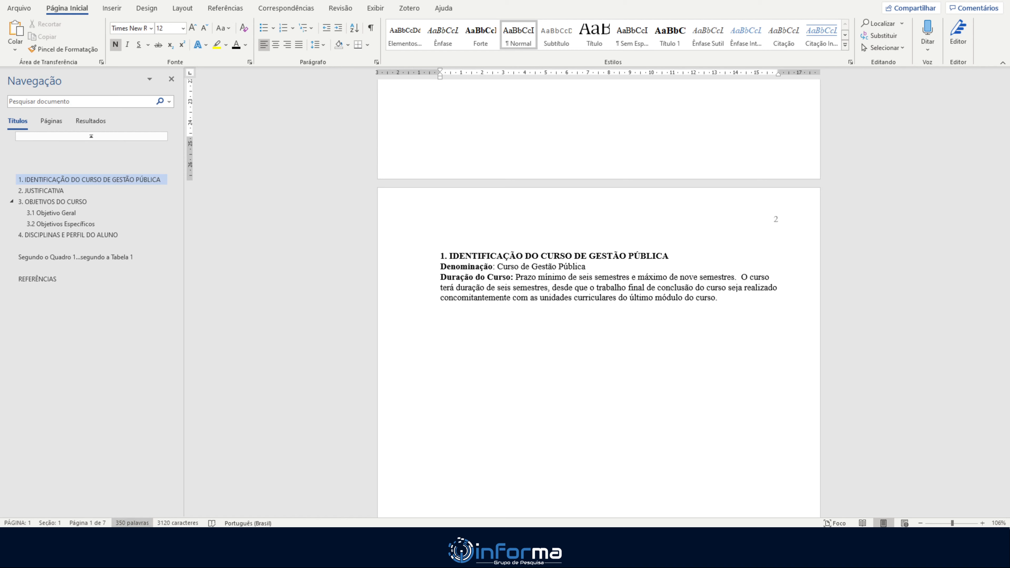
drag(719, 299, 439, 277)
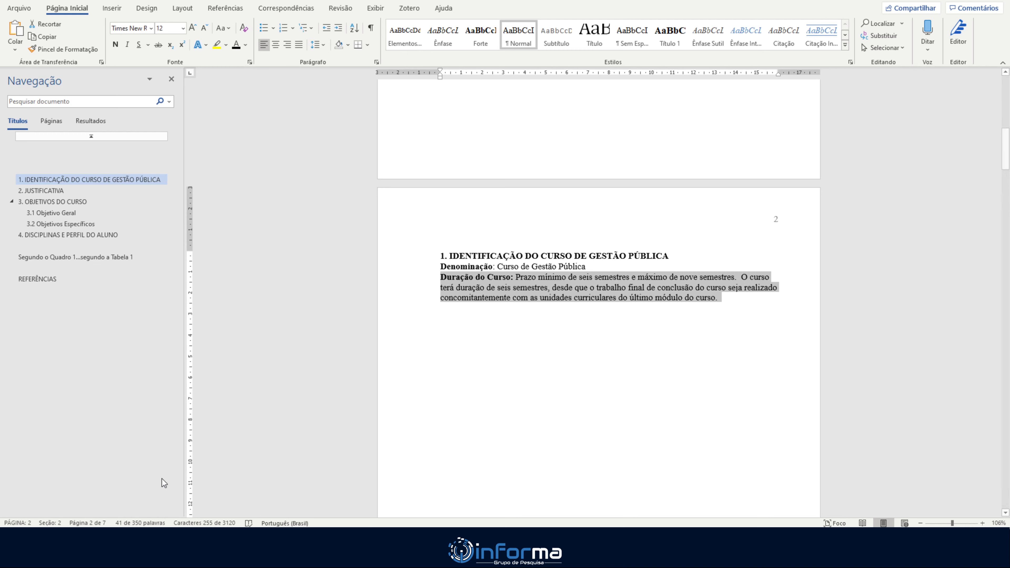
click(140, 523)
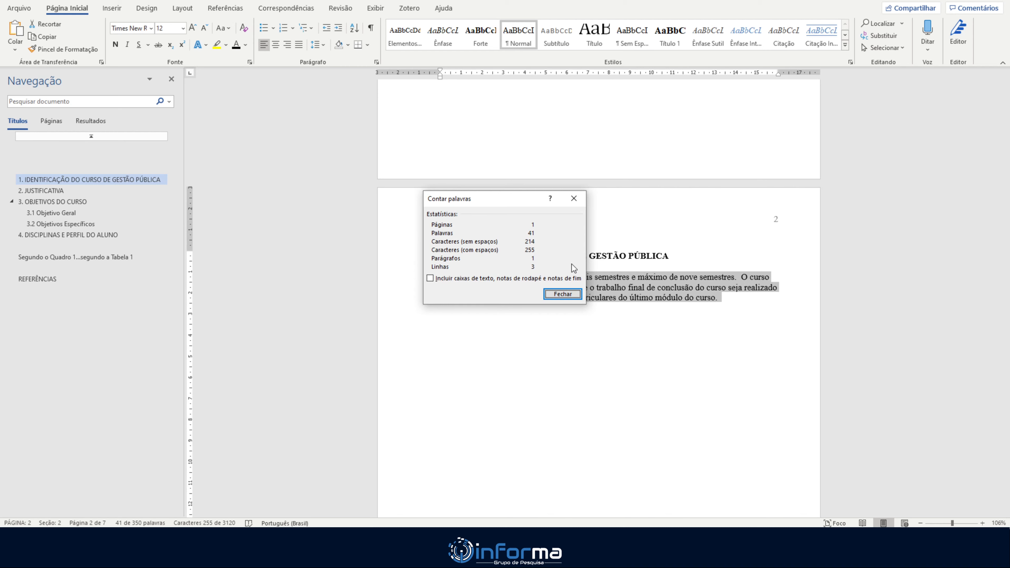
click(559, 295)
click(561, 294)
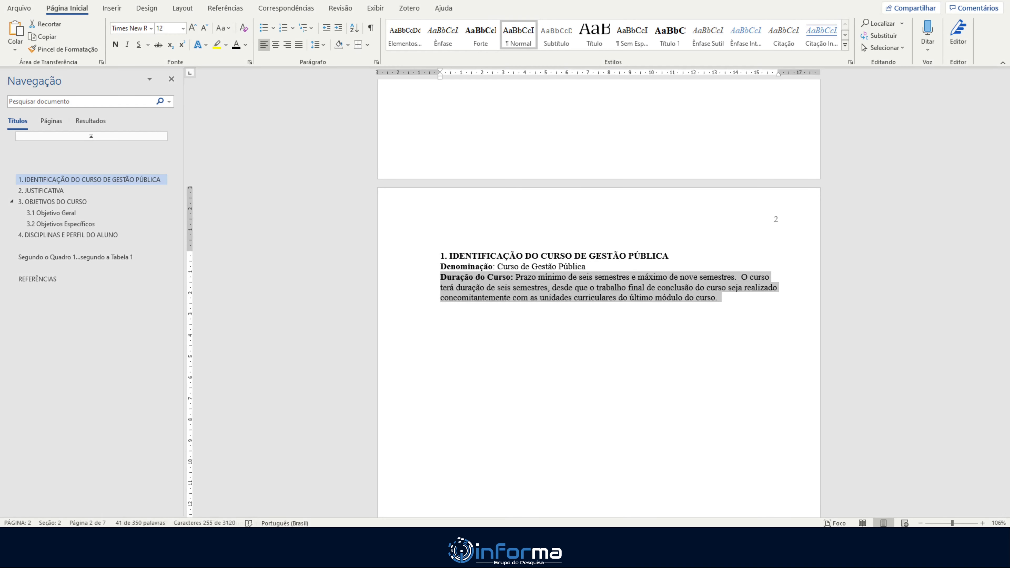
click(561, 295)
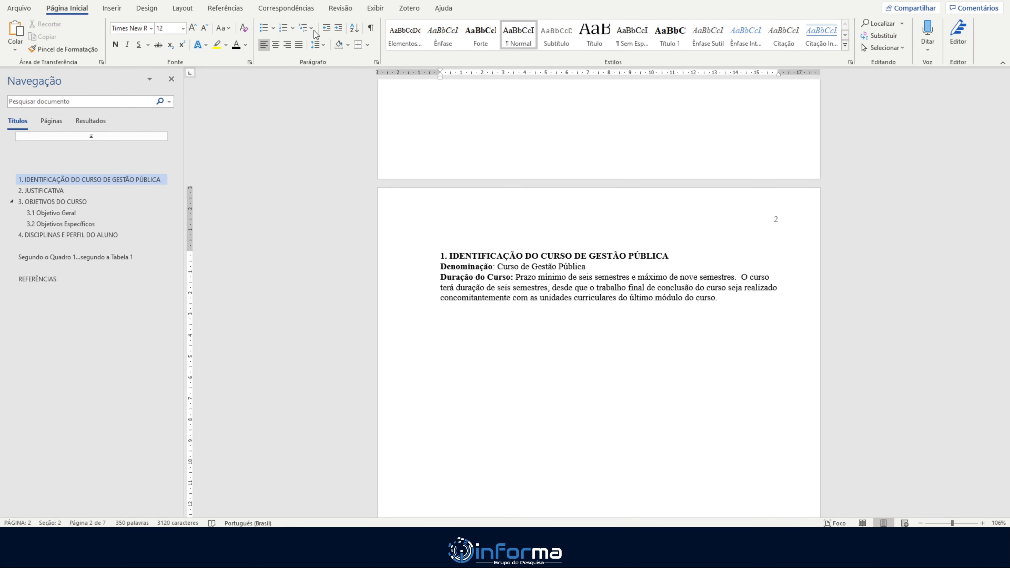
Step: Run the Editor spelling and grammar check on the document and dismiss its completion message
click(342, 9)
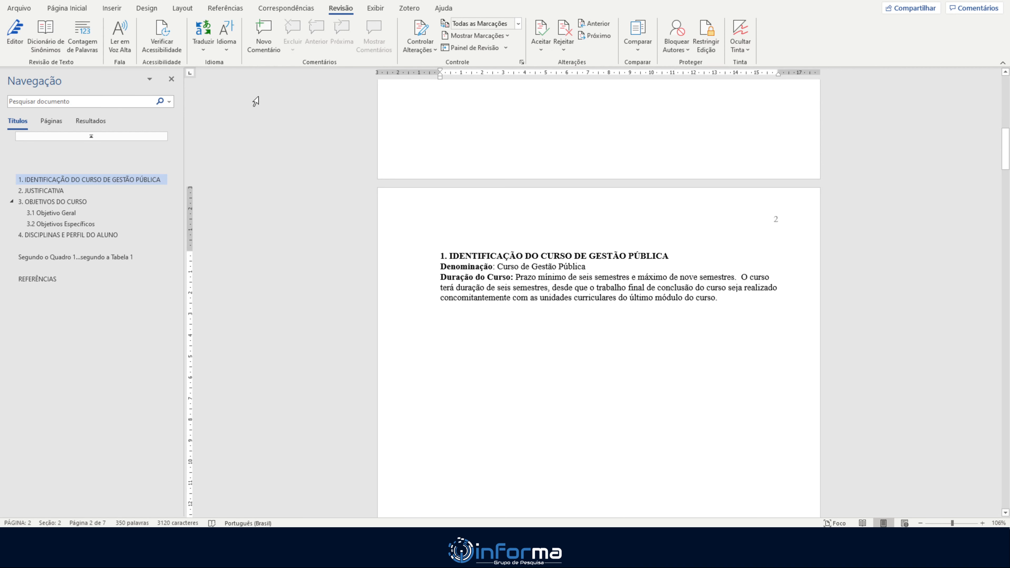
click(16, 40)
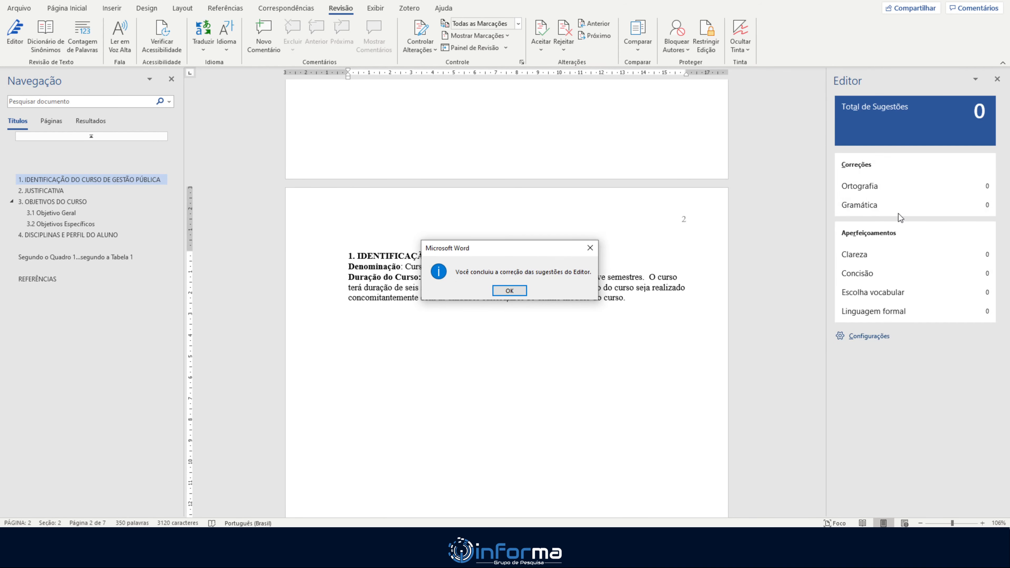
click(508, 291)
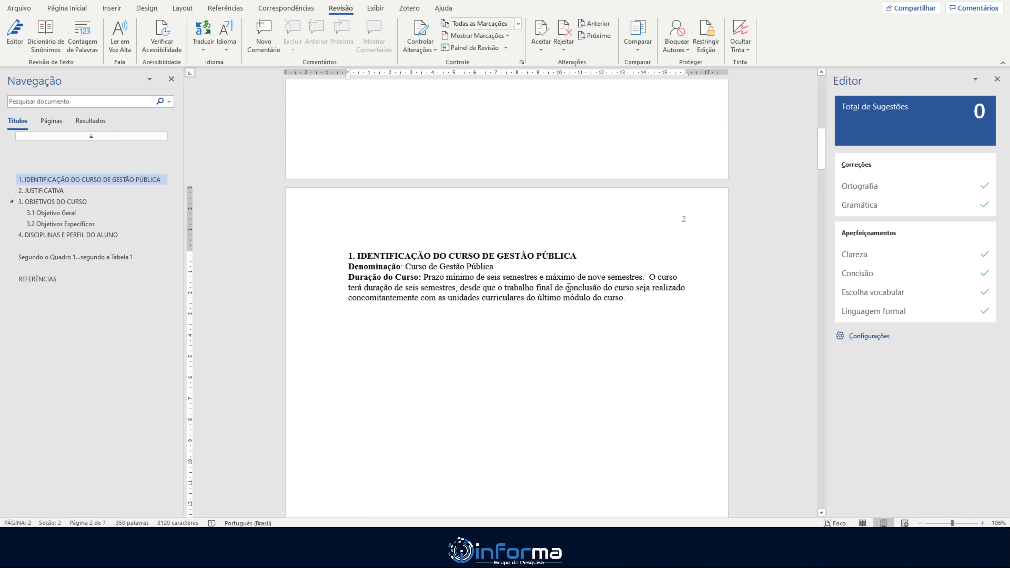
Step: Look up synonyms for conclusão in the Duração do Curso paragraph with the thesaurus, and close the thesaurus and Editor panes
mouse_move(568, 289)
mouse_down()
mouse_move(602, 290)
mouse_move(565, 287)
mouse_up()
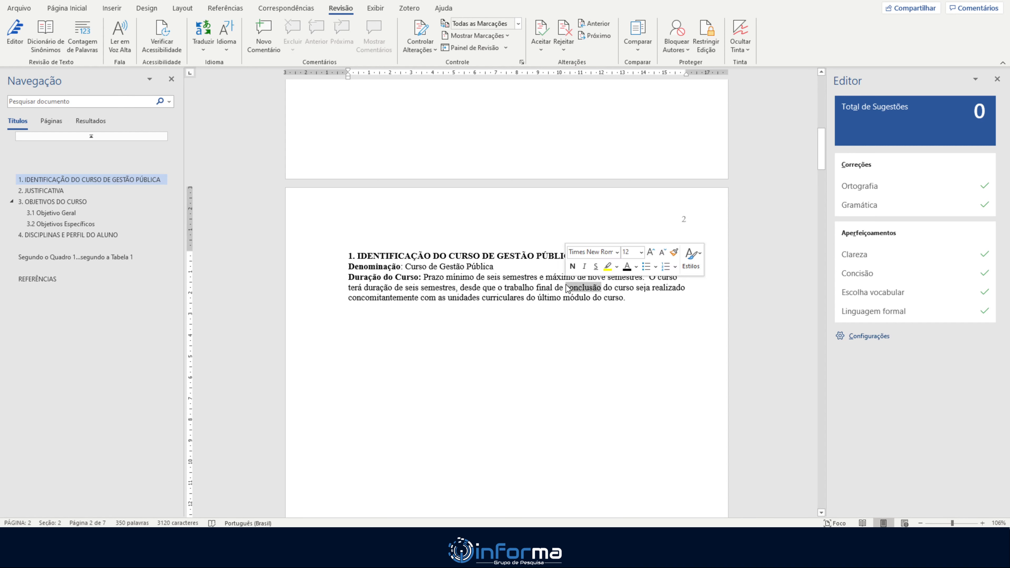
right_click(581, 292)
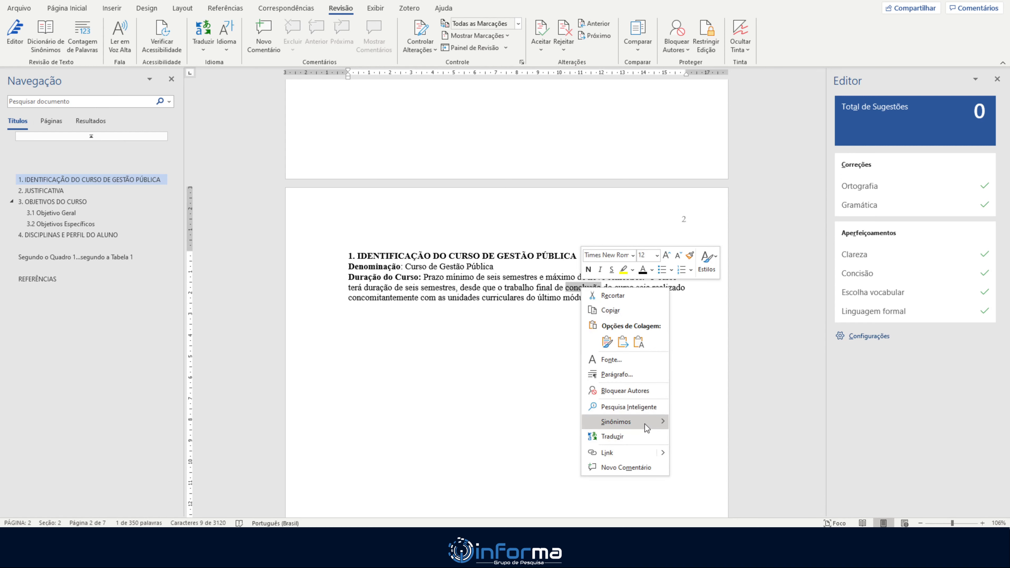
mouse_move(644, 424)
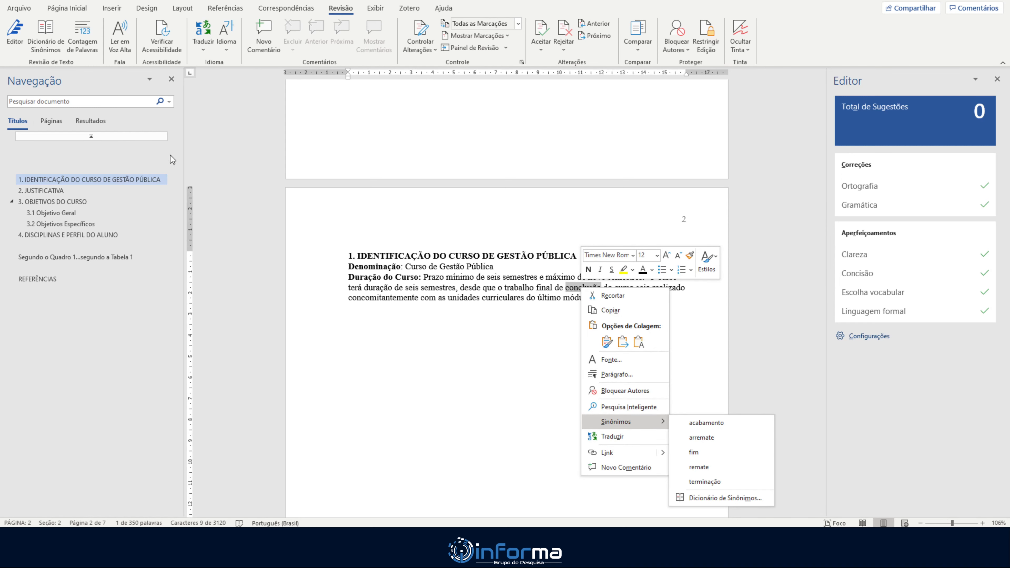
click(56, 43)
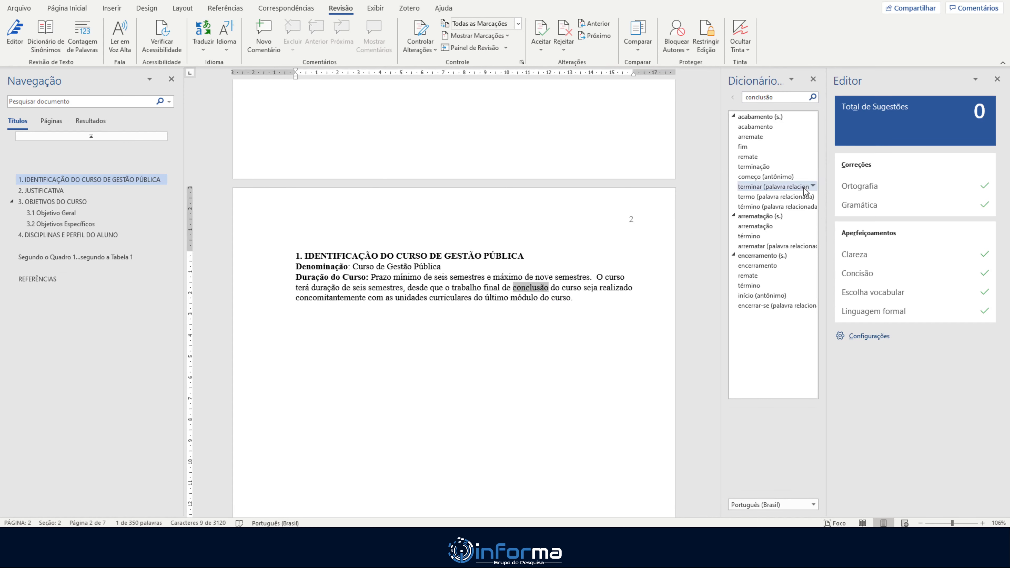
click(813, 81)
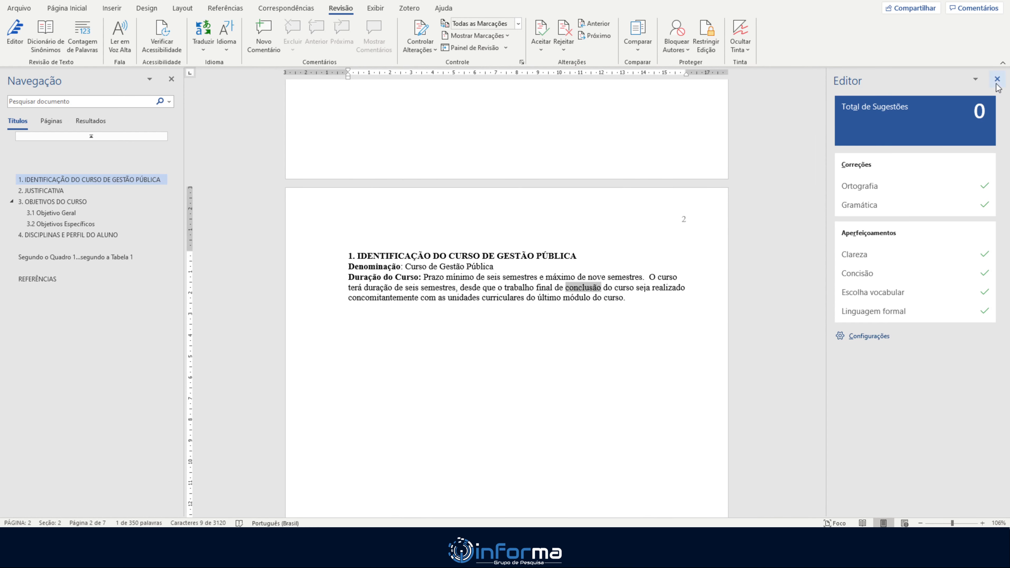
click(997, 78)
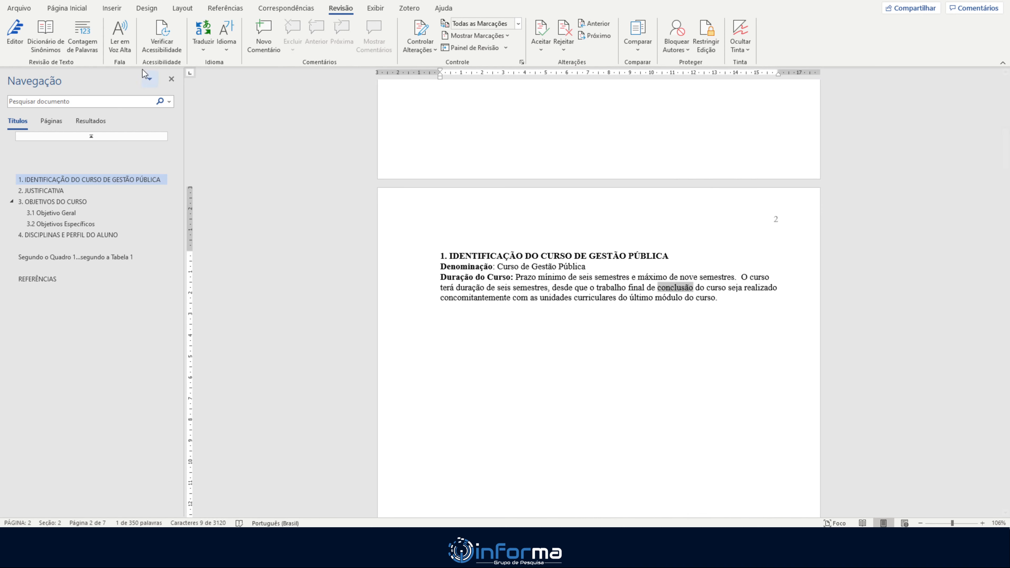